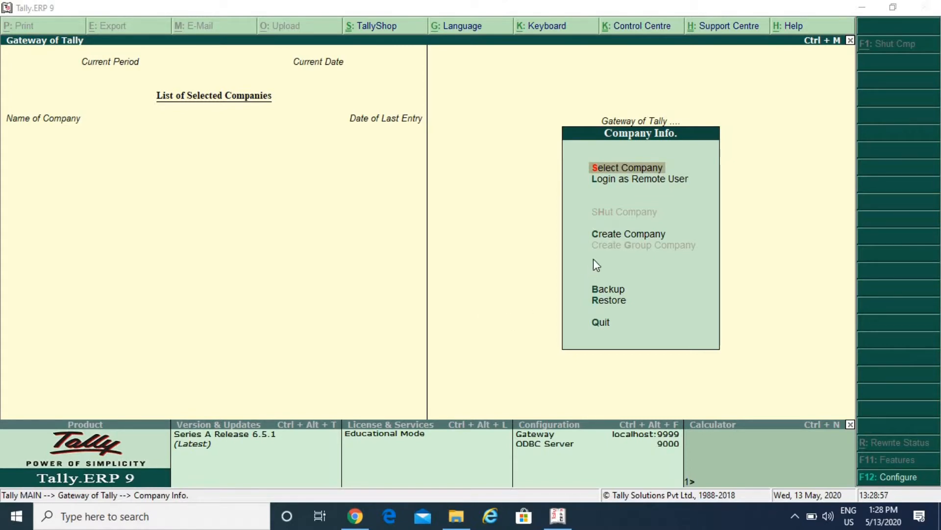
Start creating a new company and enter Indovison Services as its name and mailing name, leaving the address blank.
key("Down")
key("Down")
key("Down")
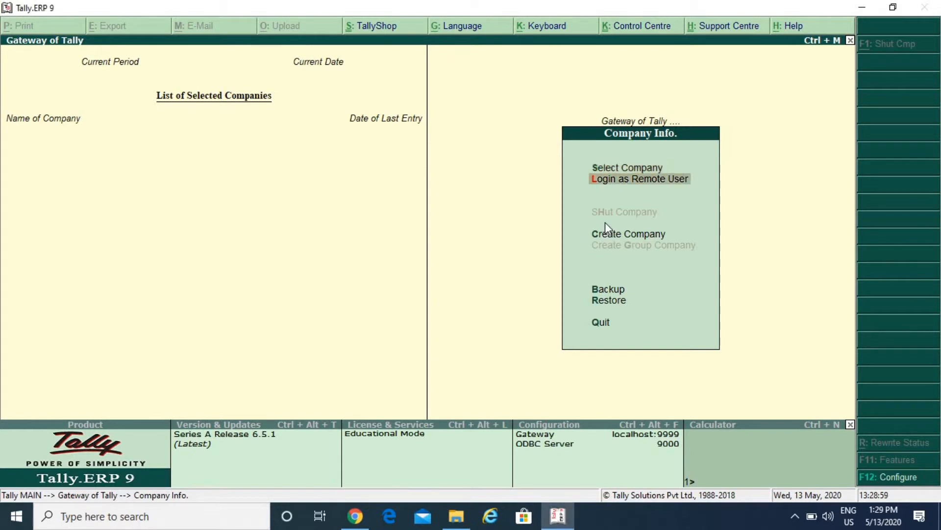
key("Up")
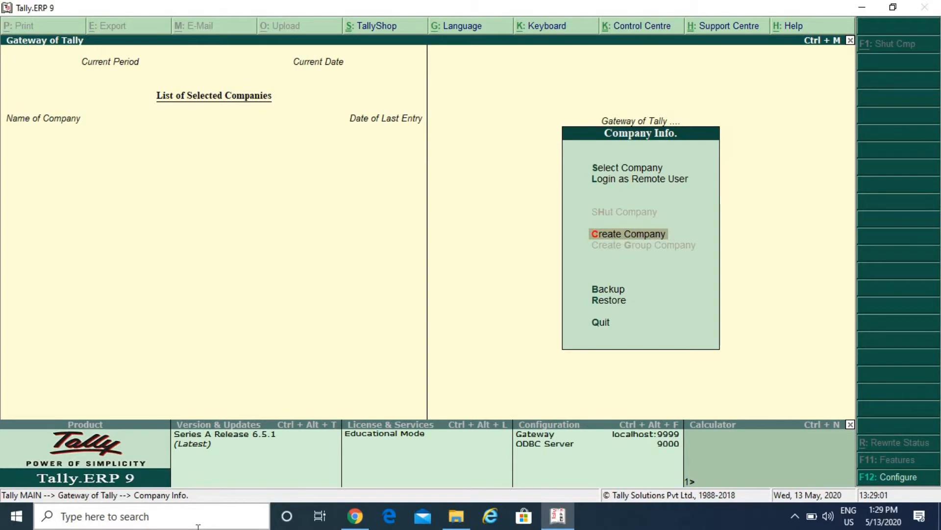
key("Return")
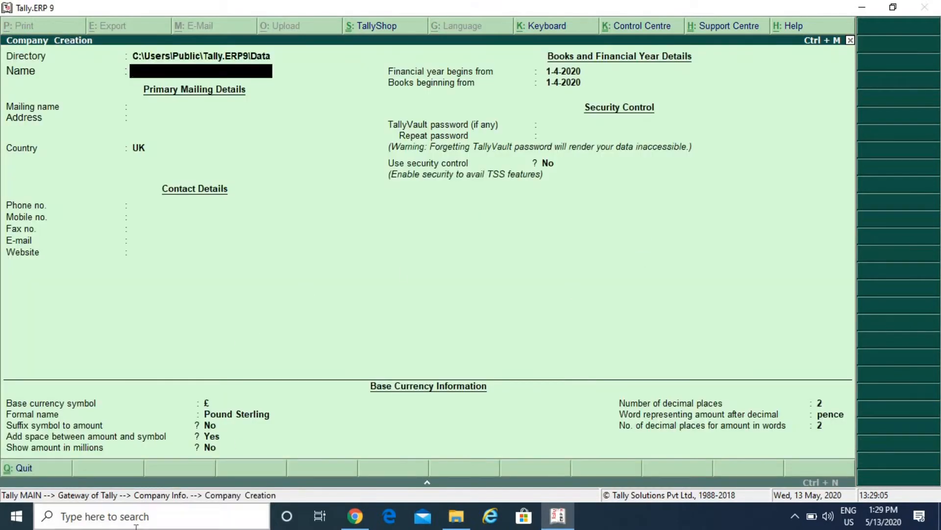
type("Indovison Services")
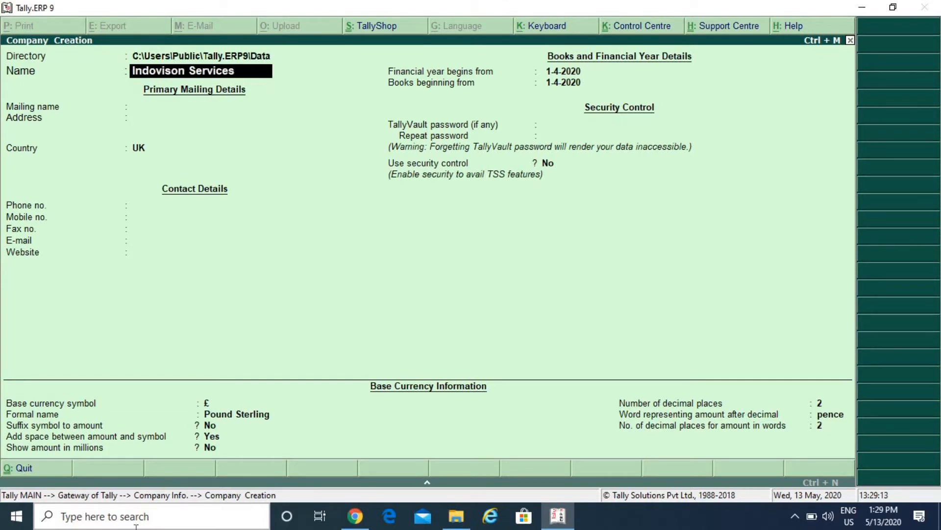
key("Return")
key("Return")
key("Return")
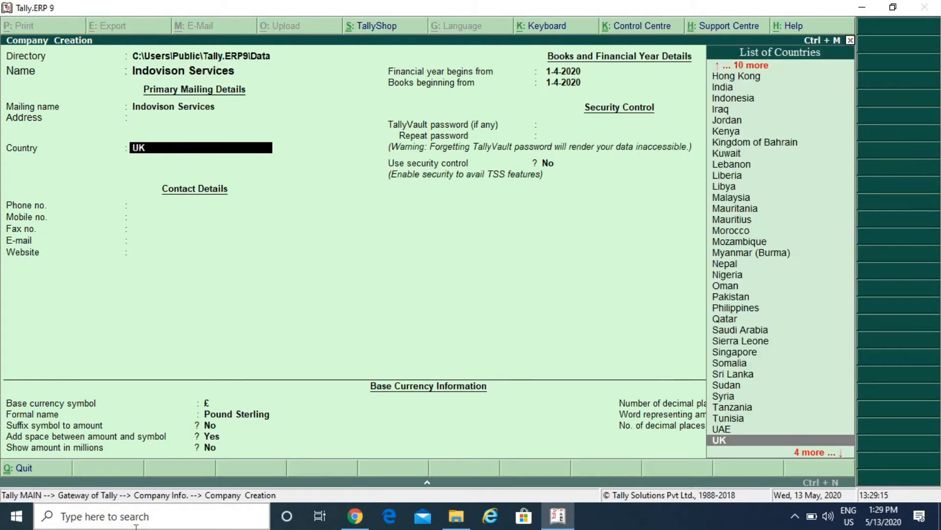
Set the company's country to India and state to Uttar Pradesh, and enter its postal pincode.
type("in")
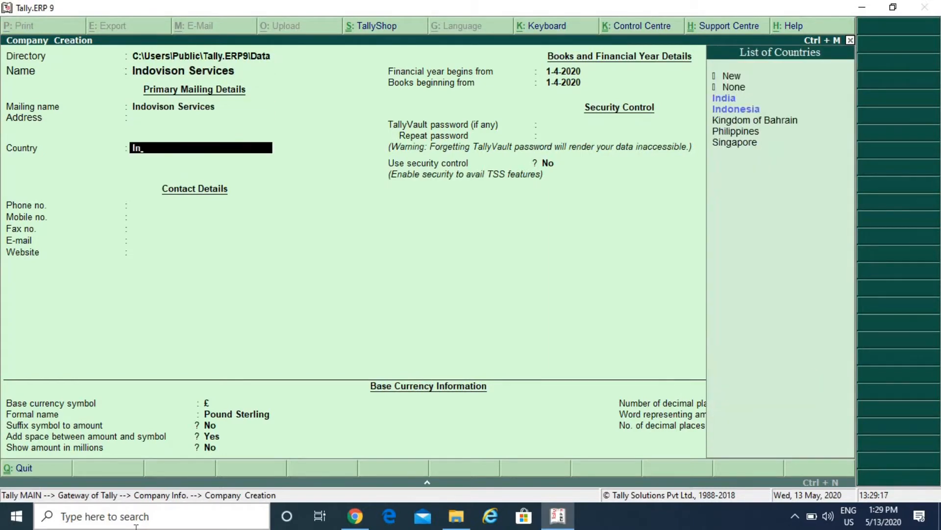
key("Return")
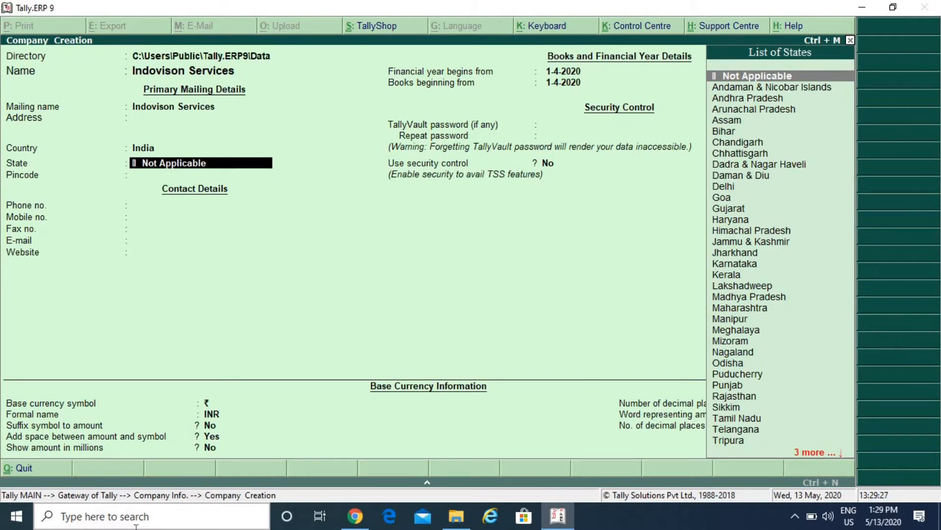
type("U")
key("Down")
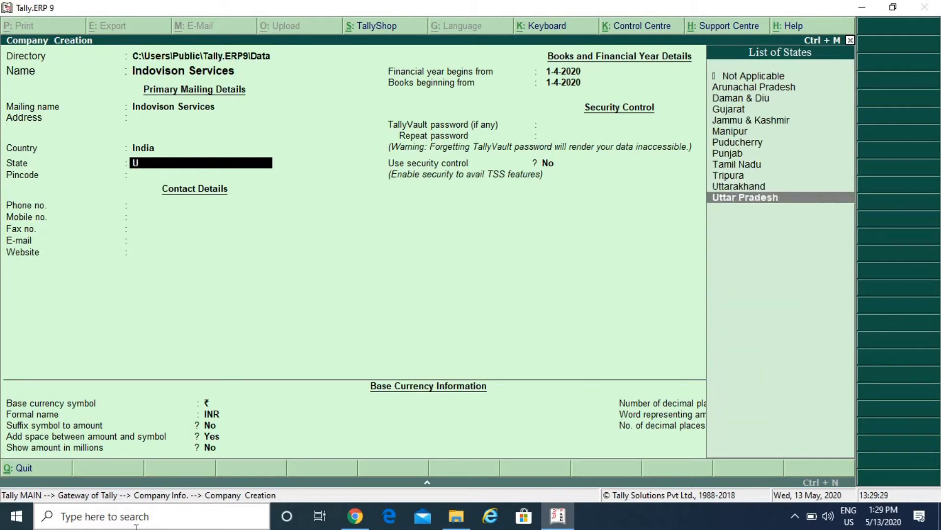
key("Return")
type("221100")
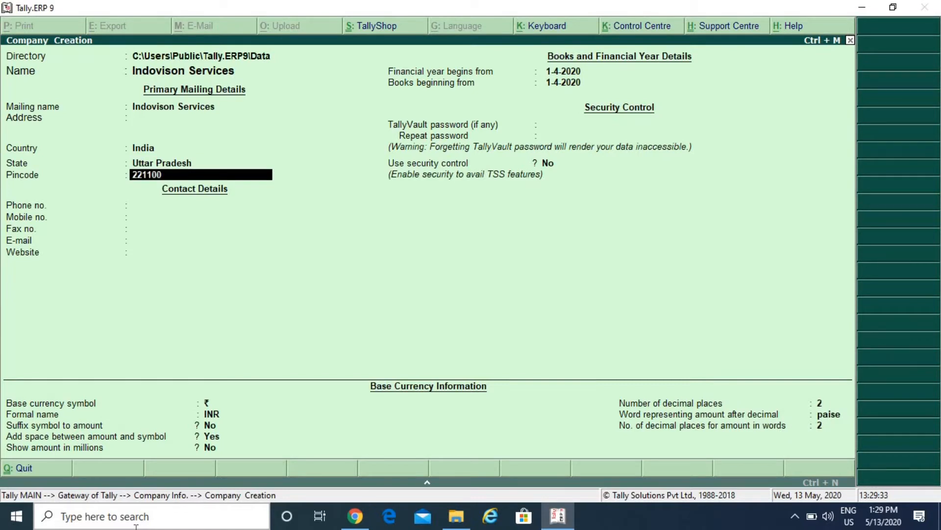
type("3")
key("Return")
key("Return")
key("Return")
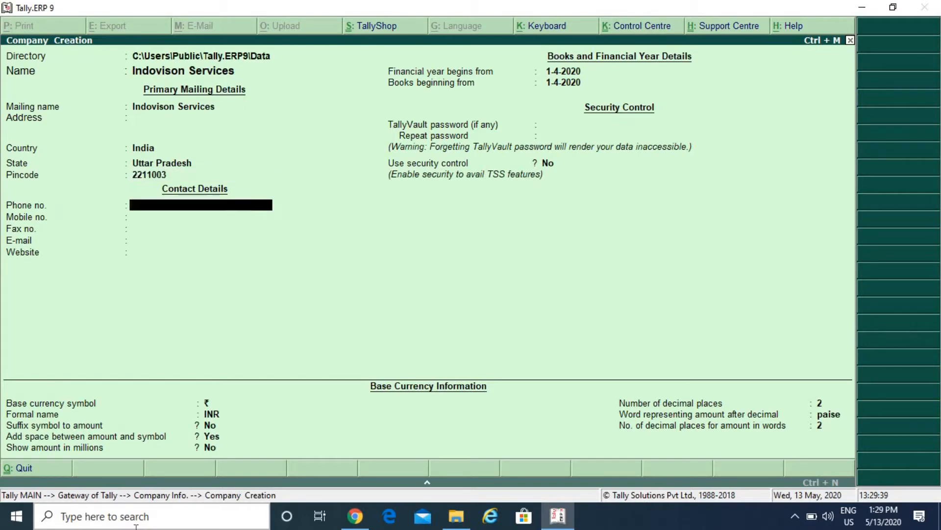
Leave the contact details blank, keep the default financial year, security and currency settings, and accept the company creation.
key("Return")
key("Return")
key("Return")
key("Return")
key("Return")
key("Return")
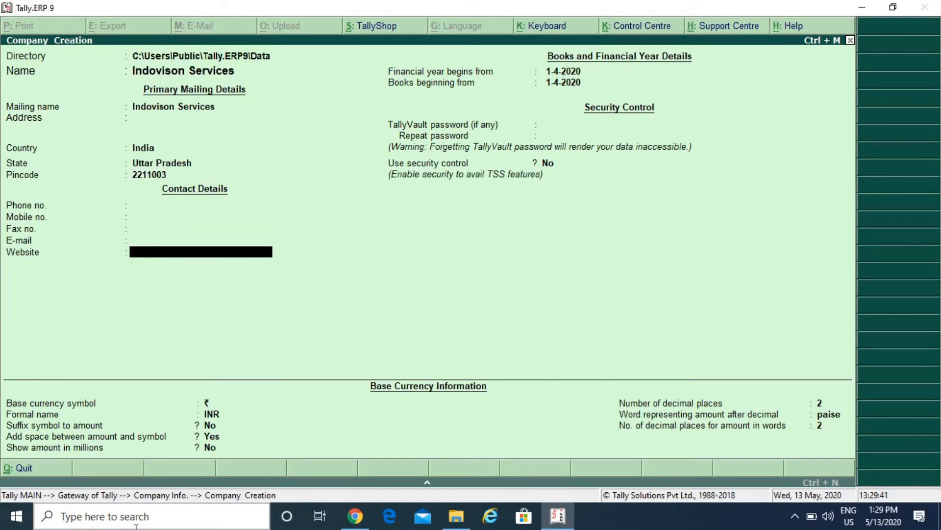
key("Return")
key("Return")
key("Return")
key("Return")
key("Return")
key("Return")
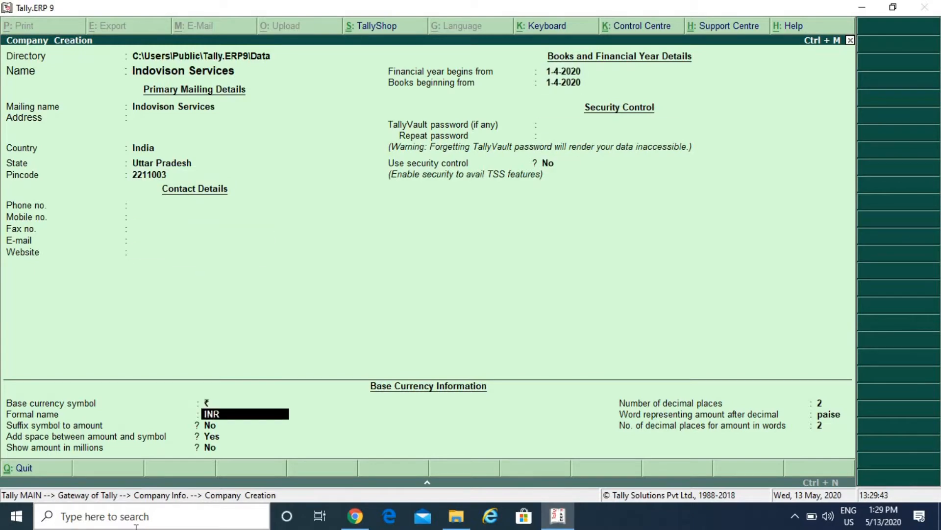
key("Return")
key("Return")
key("Return")
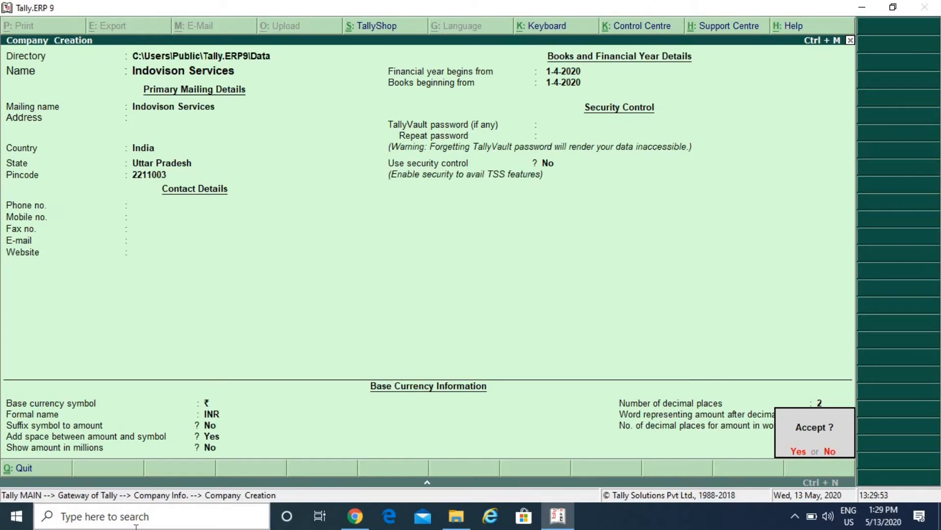
key("y")
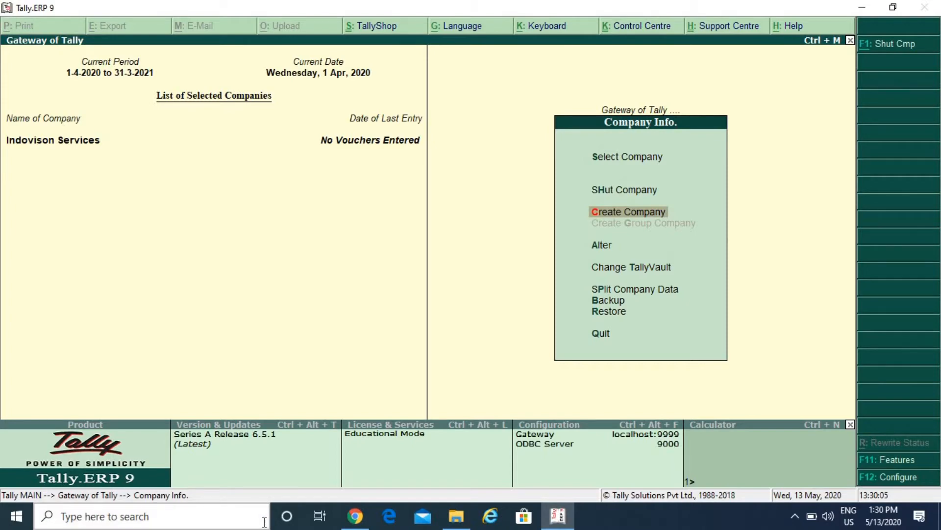
Return to the Gateway of Tally and open the Ledgers options under Accounts Info.
key("Escape")
key("Up")
key("Up")
key("Up")
key("Up")
key("Up")
key("Up")
key("Up")
key("Up")
key("Up")
key("Up")
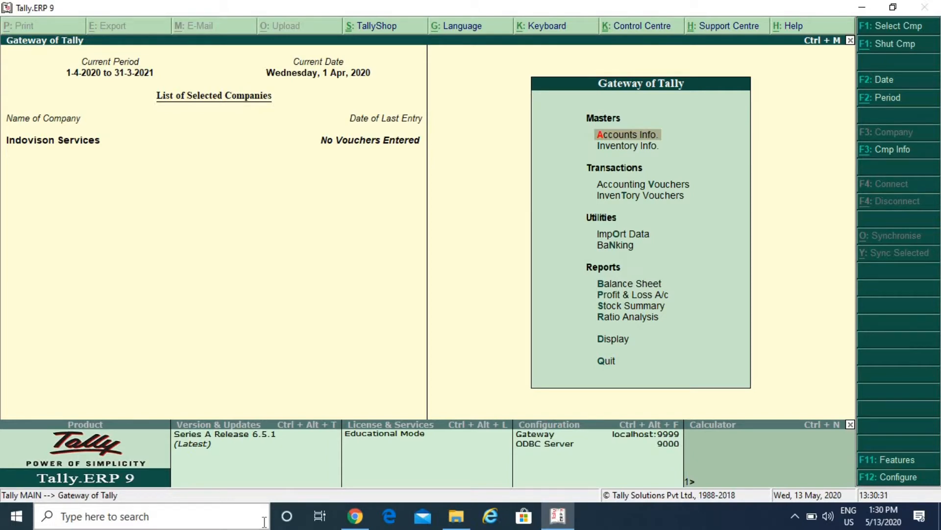
key("Return")
key("Down")
key("Return")
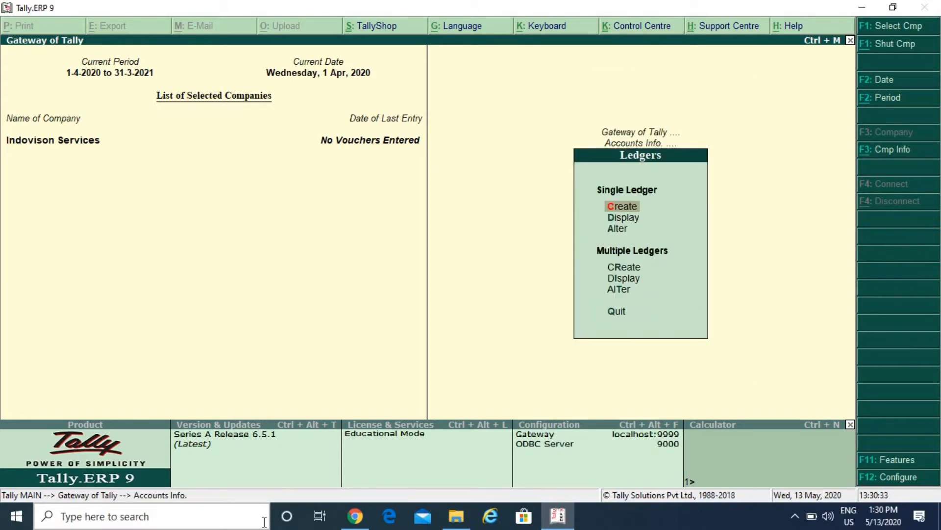
View the list of the company's existing ledgers.
key("Down")
key("Return")
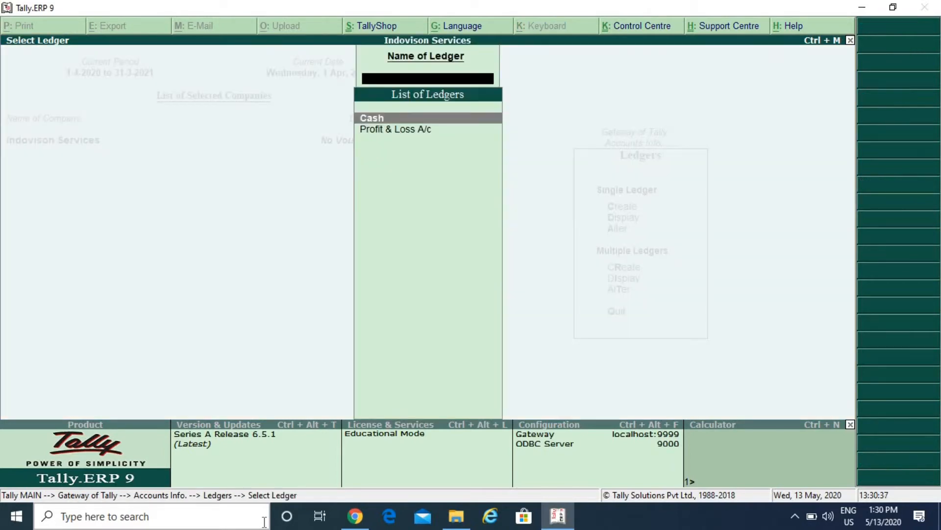
key("Escape")
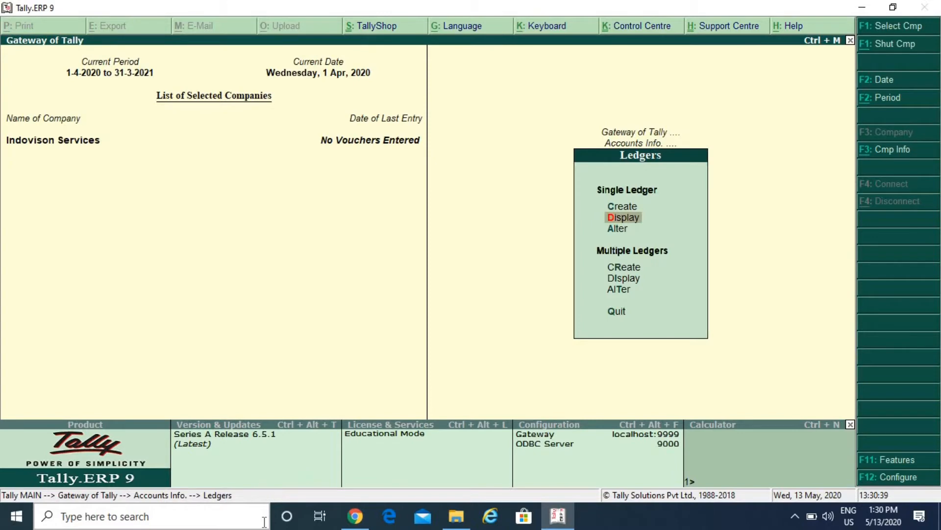
Create a single ledger with the creditor's name and place it under the Sundry Creditors group.
key("Up")
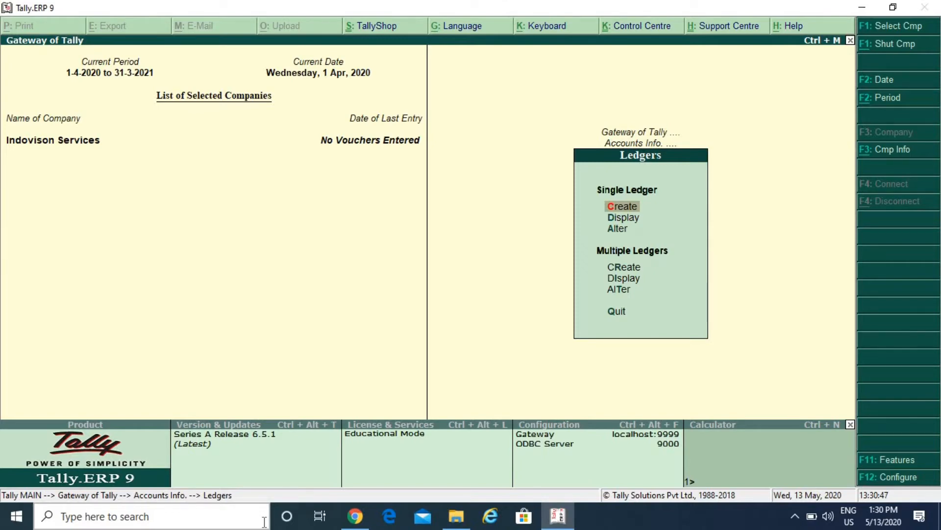
key("Return")
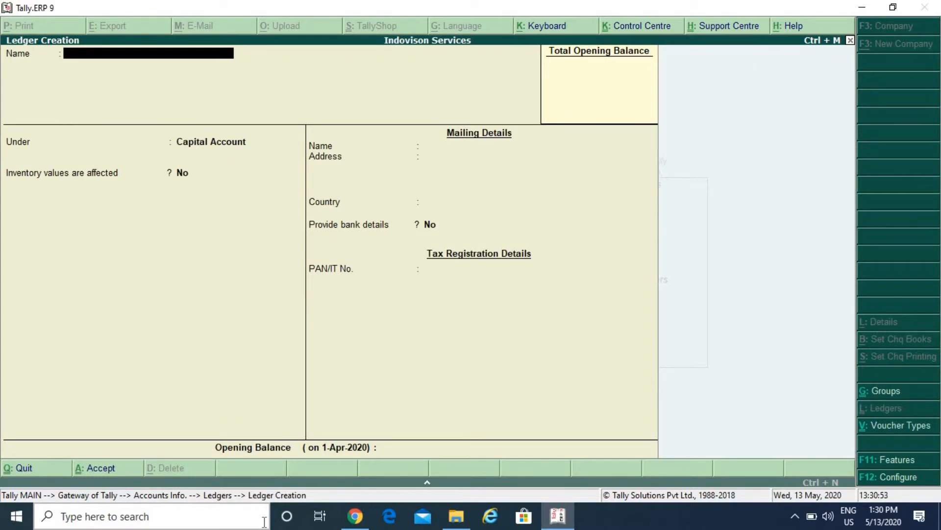
type("Ram")
key("Return")
type("Cre")
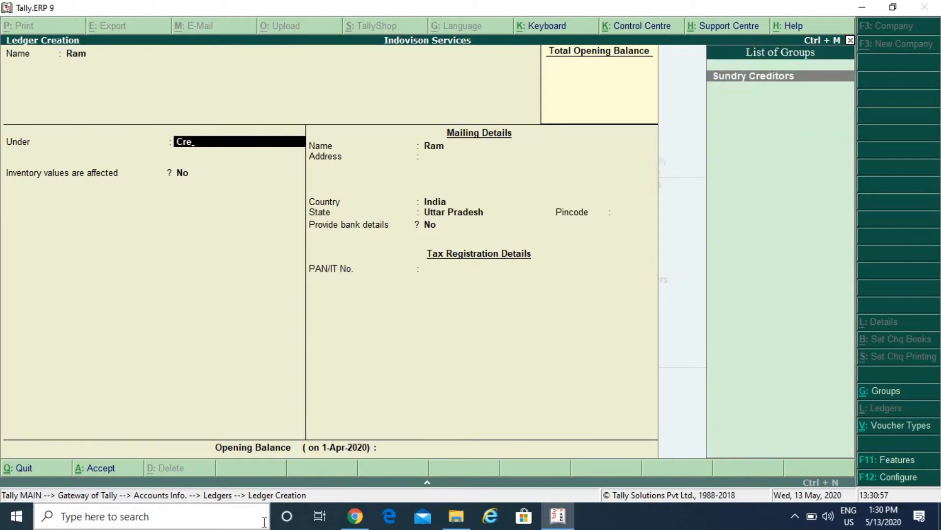
key("Return")
Keep the creditor ledger's default bill-by-bill, mailing and bank settings, leaving the PAN/IT number blank.
key("Return")
key("Return")
key("Return")
key("Return")
key("Return")
key("Return")
key("Return")
key("Return")
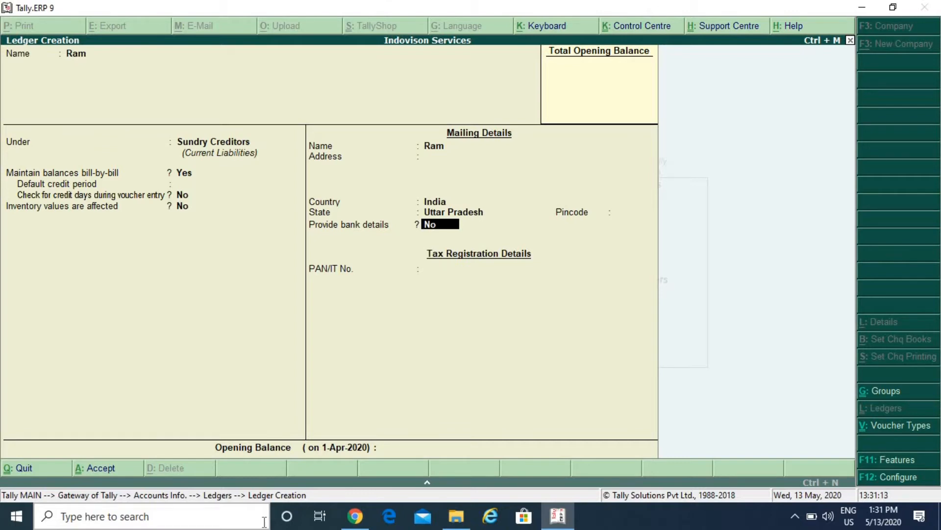
key("Return")
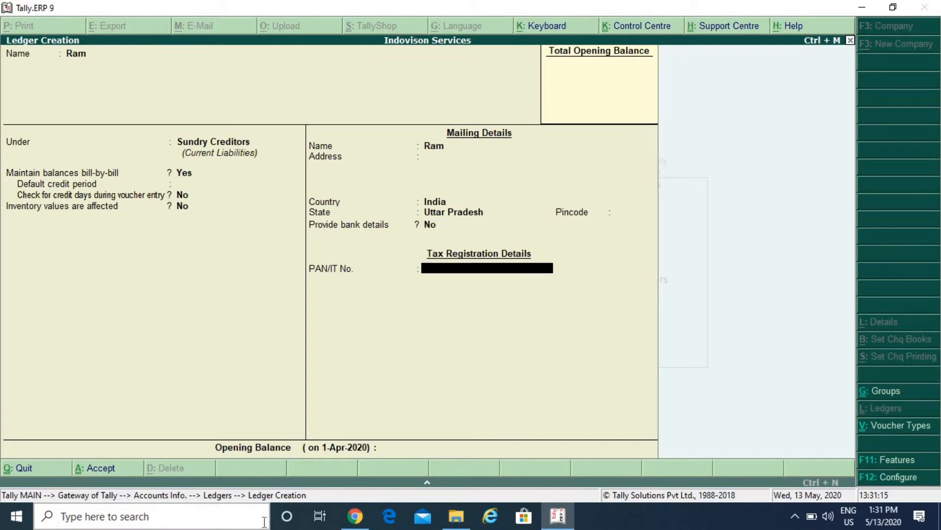
key("Return")
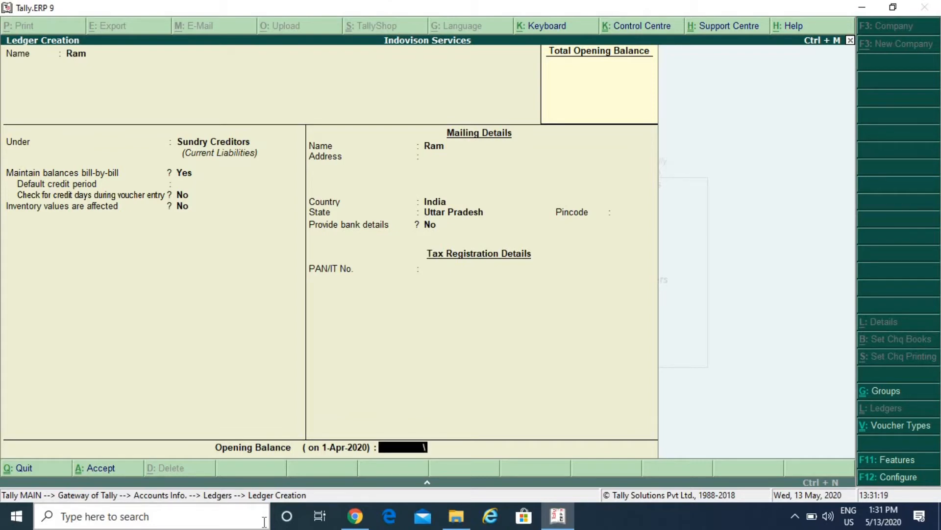
Recheck the creditor ledger's country and state, leave its opening balance blank, and save the ledger.
key("Up")
key("Up")
key("Up")
key("Up")
key("Up")
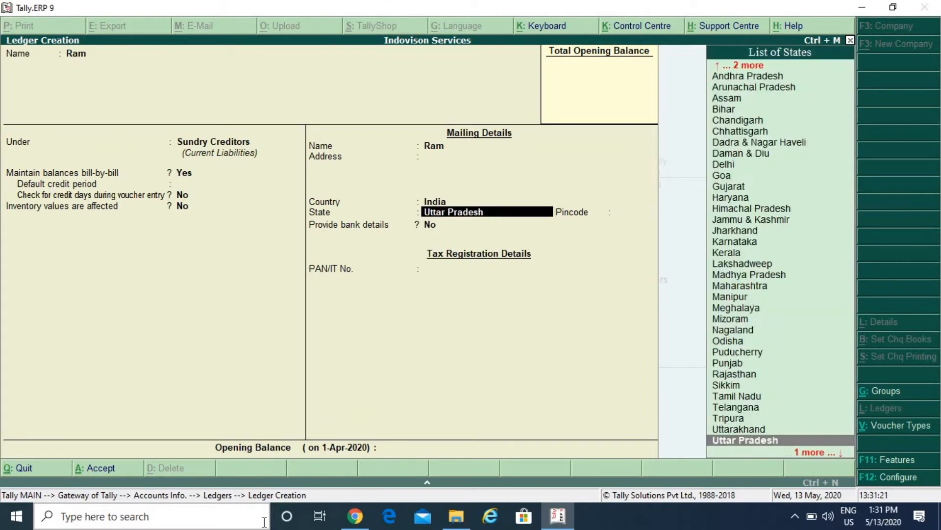
key("Return")
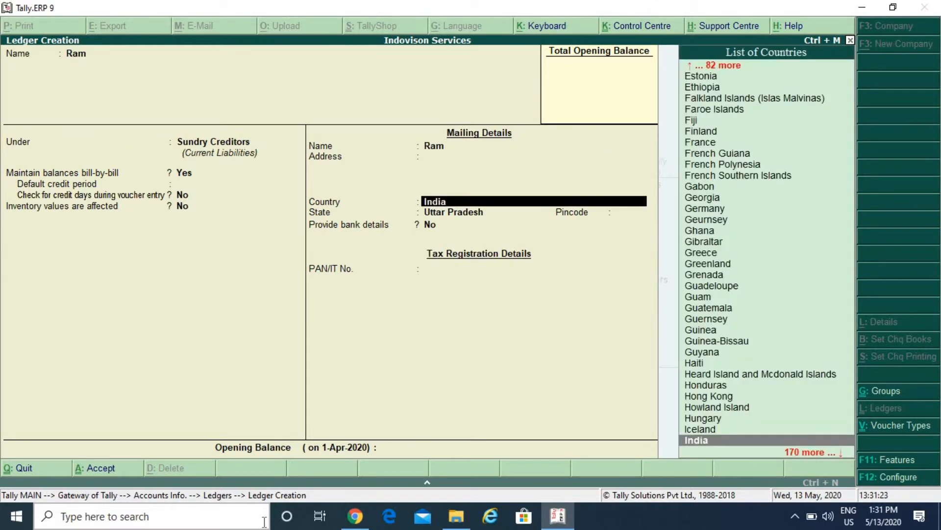
key("Return")
key("Return")
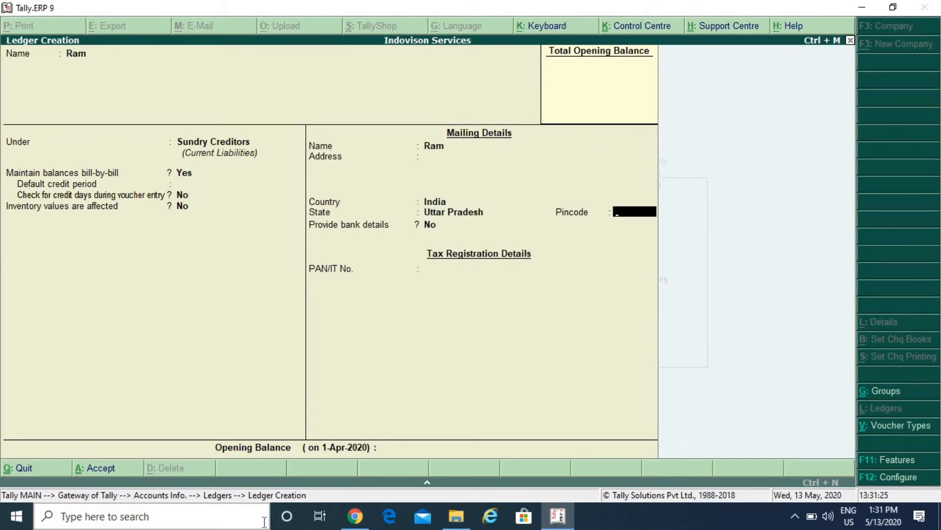
key("Return")
key("Return")
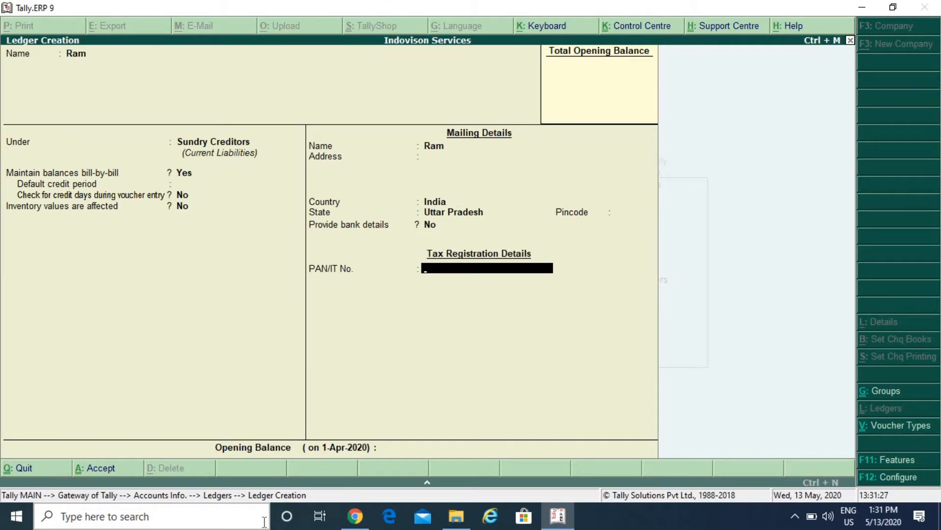
key("Return")
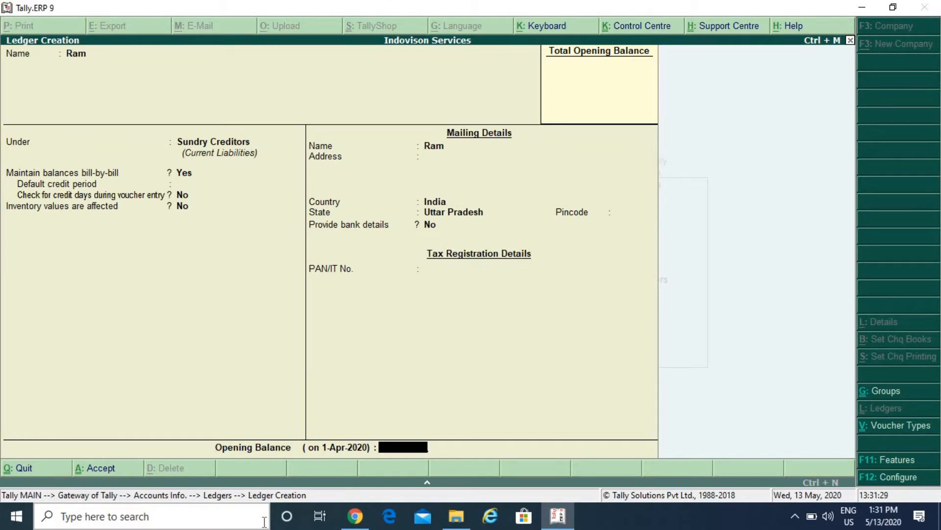
key("Return")
key("Return")
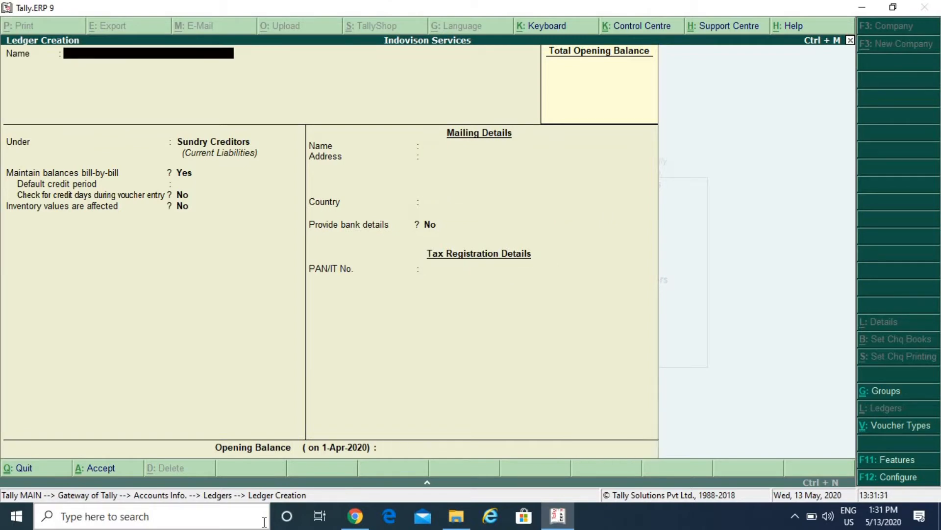
Enter the debtor's name for a new ledger and place it under the Sundry Debtors group.
type("Mohan")
key("Return")
type("De")
key("Down")
key("Down")
key("Return")
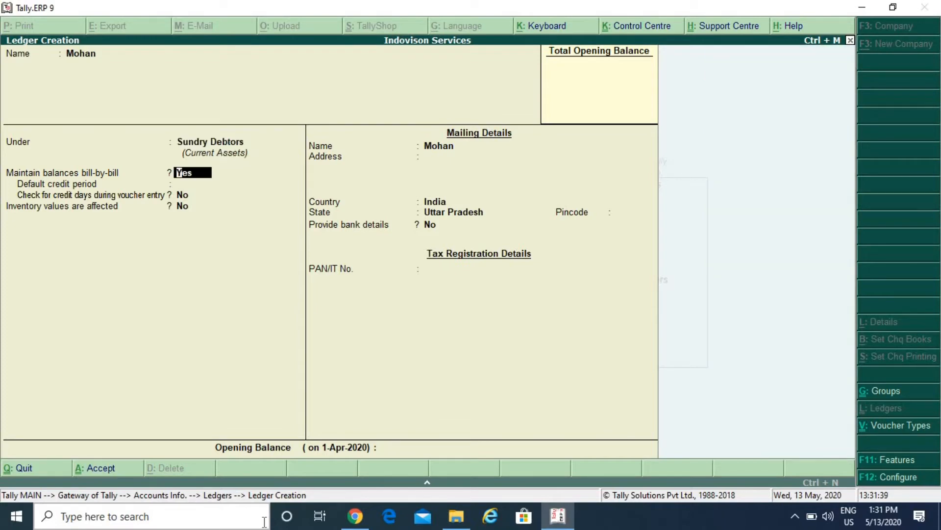
Keep the default settings of the debtor ledger, leave its opening balance blank, and save it.
key("Return")
key("Return")
key("Return")
key("Return")
key("Return")
key("Return")
key("Return")
key("Return")
key("Return")
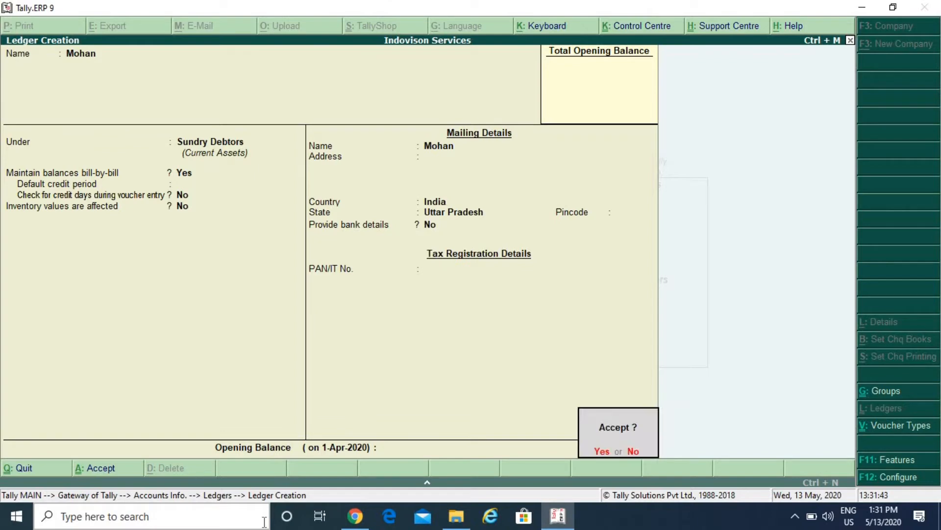
key("Return")
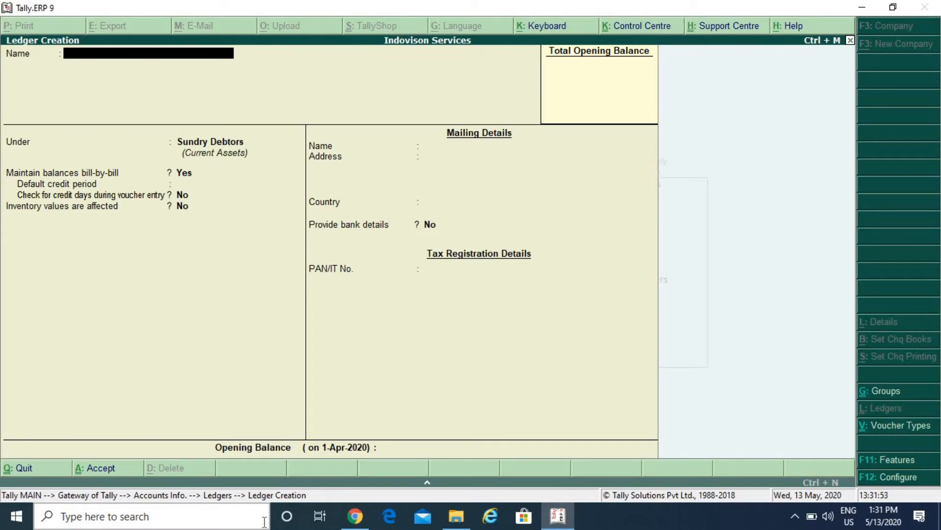
Create a ledger named Discount Receive under Indirect Incomes, keeping the default settings and a blank opening balance, and save it.
type("Discount Receive")
key("Return")
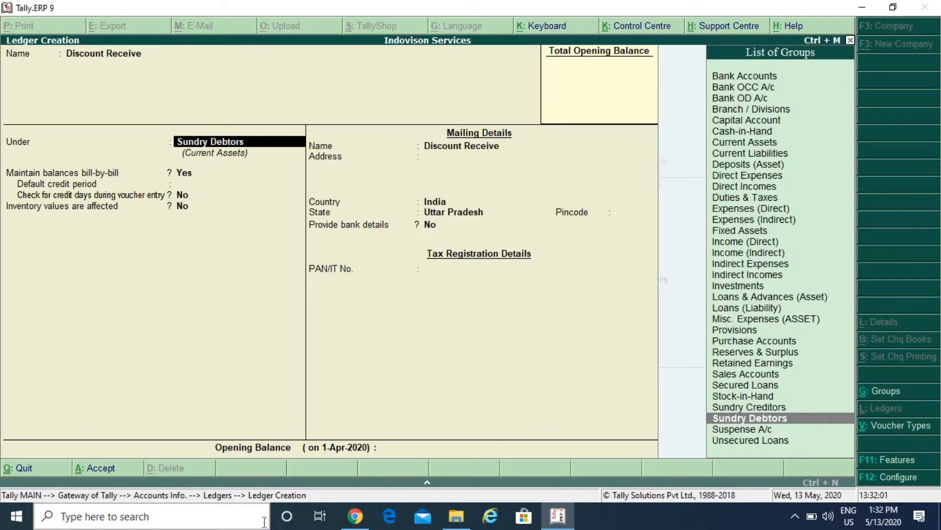
type("In")
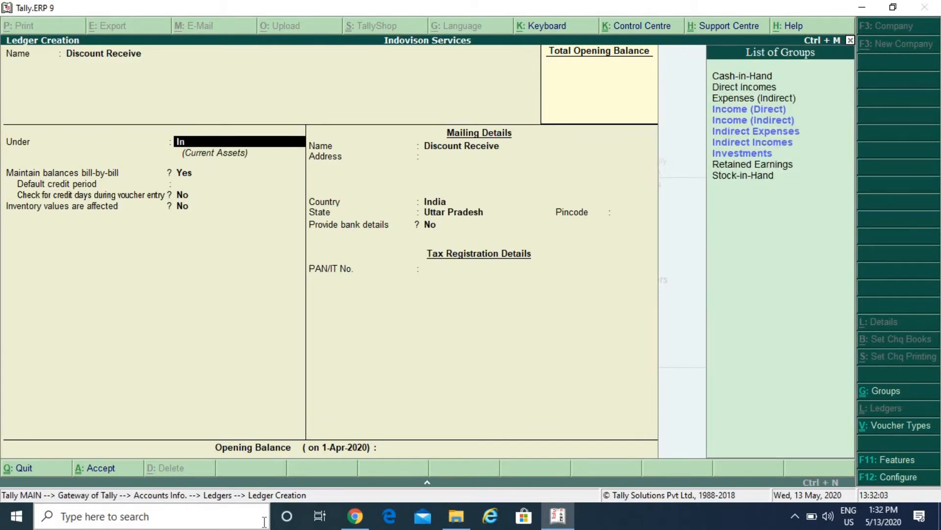
key("Down")
key("Down")
key("Down")
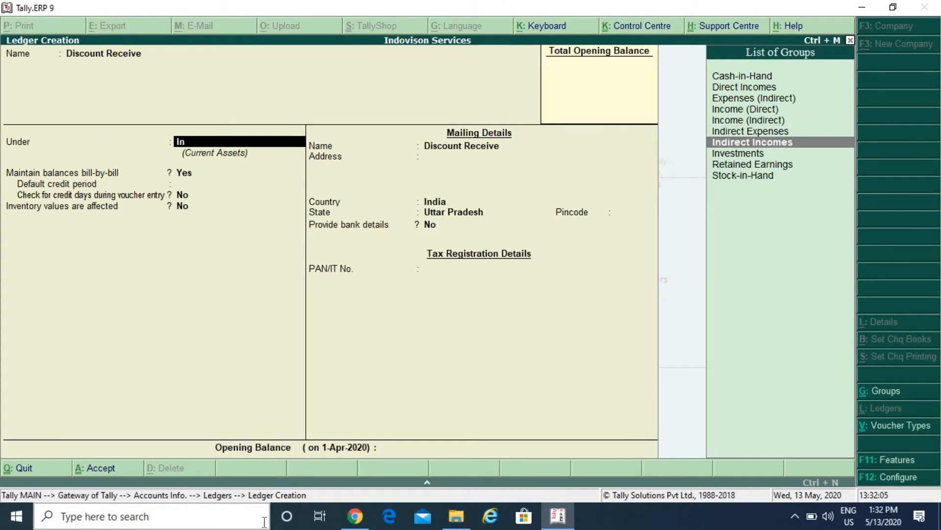
key("Return")
key("Return")
key("Return")
key("Return")
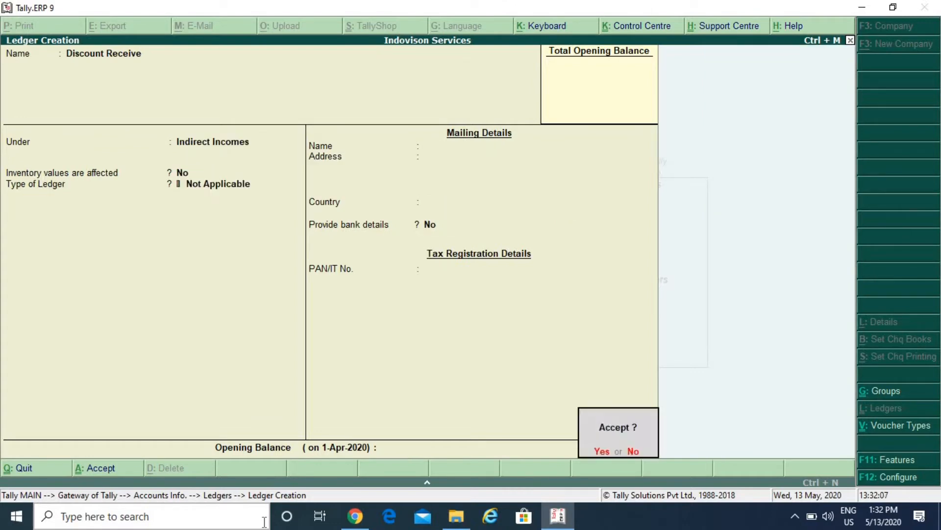
key("Return")
Create a ledger named Discount Given under Indirect Expenses, keeping the default settings and a blank opening balance, and save it.
type("D")
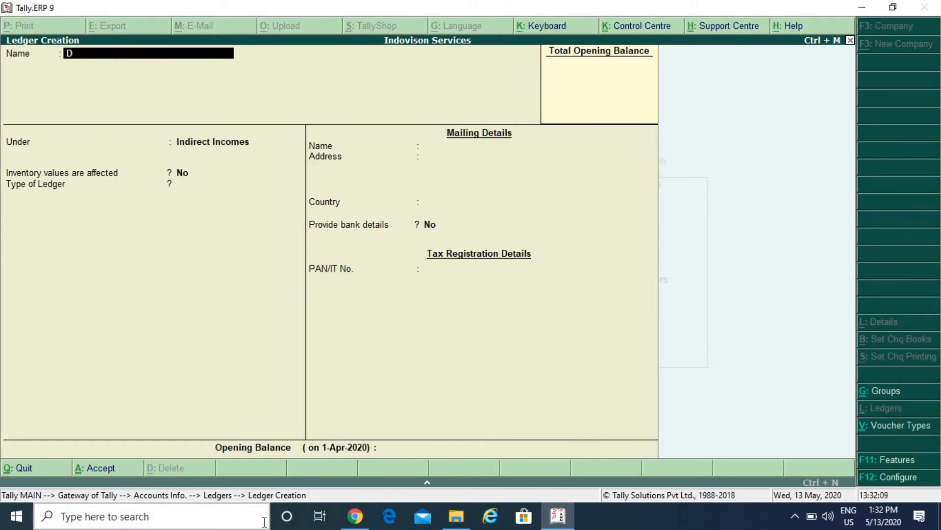
type("iscount Given")
key("Return")
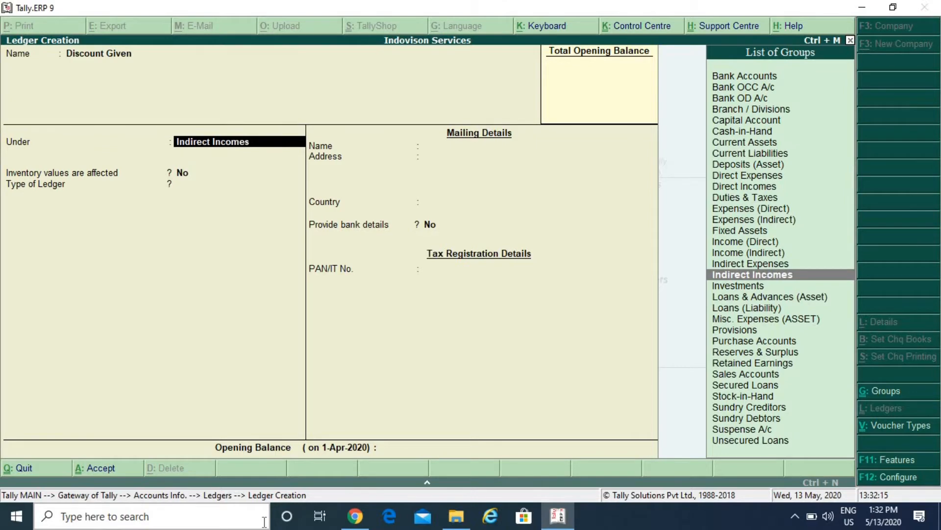
type("In")
key("Down")
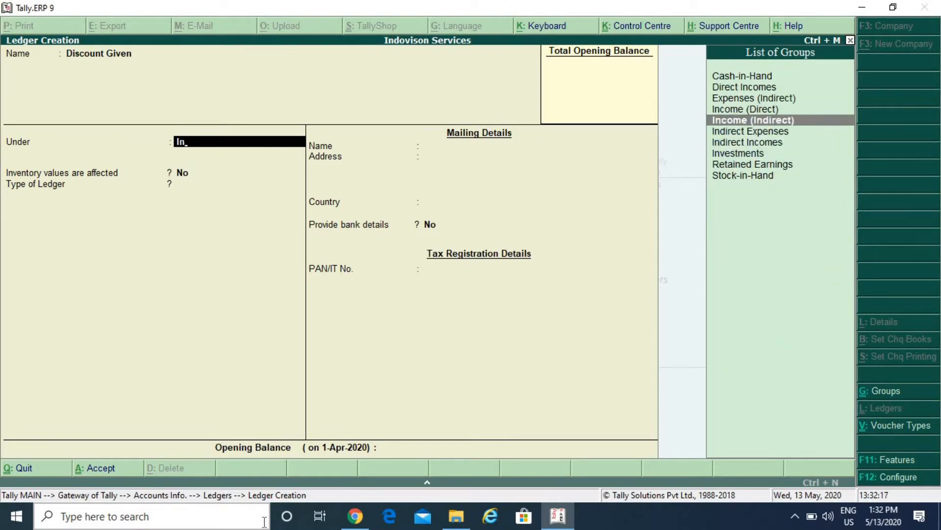
key("Down")
key("Return")
key("Return")
key("Return")
key("Return")
key("Return")
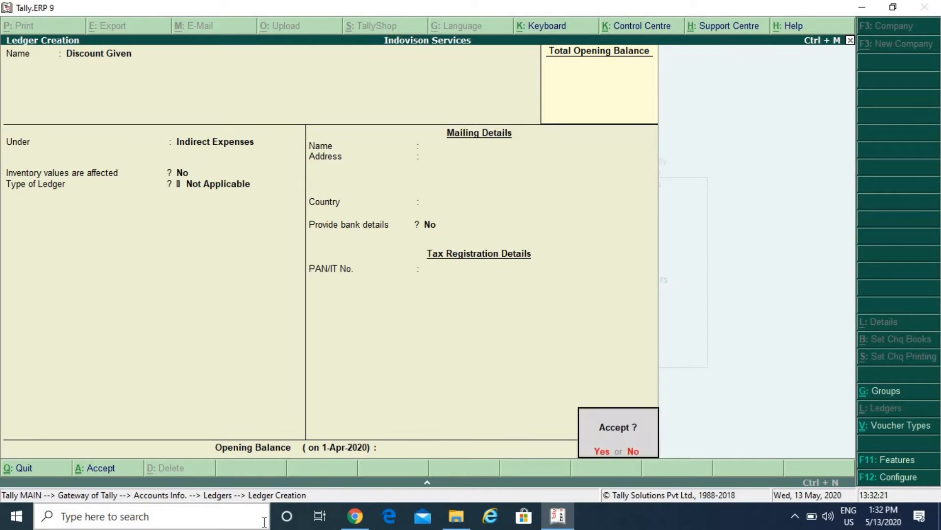
key("Return")
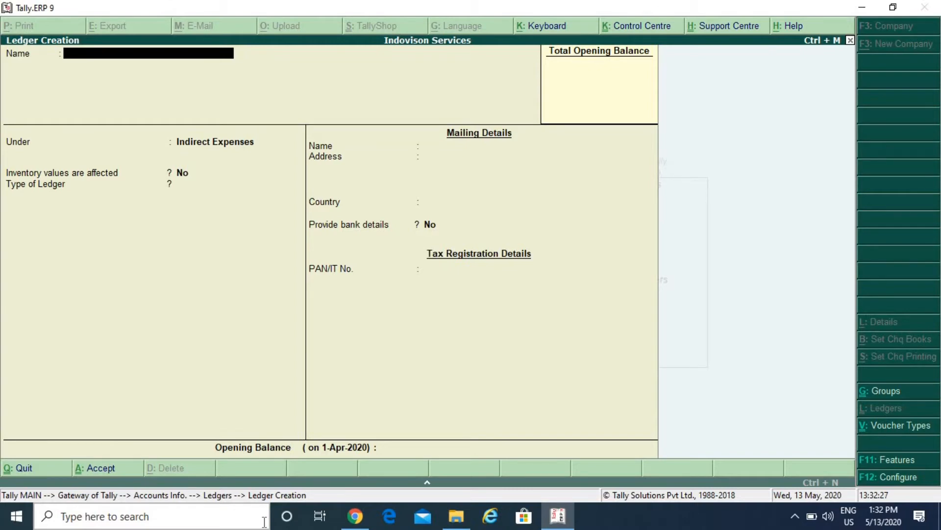
Create a ledger named Sales under Sales Accounts, keeping the default settings and a blank opening balance, and save it.
type("Sales")
key("Return")
type("Sal")
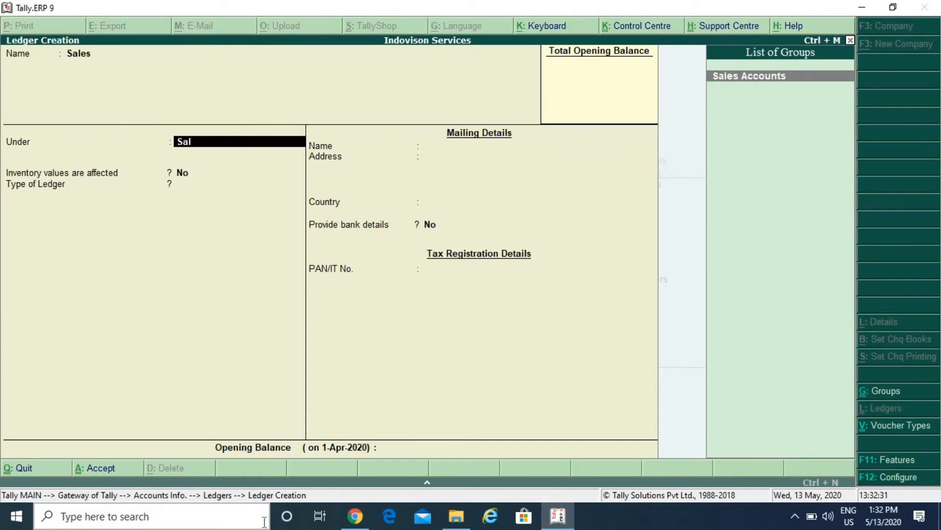
key("Return")
key("Return")
key("Return")
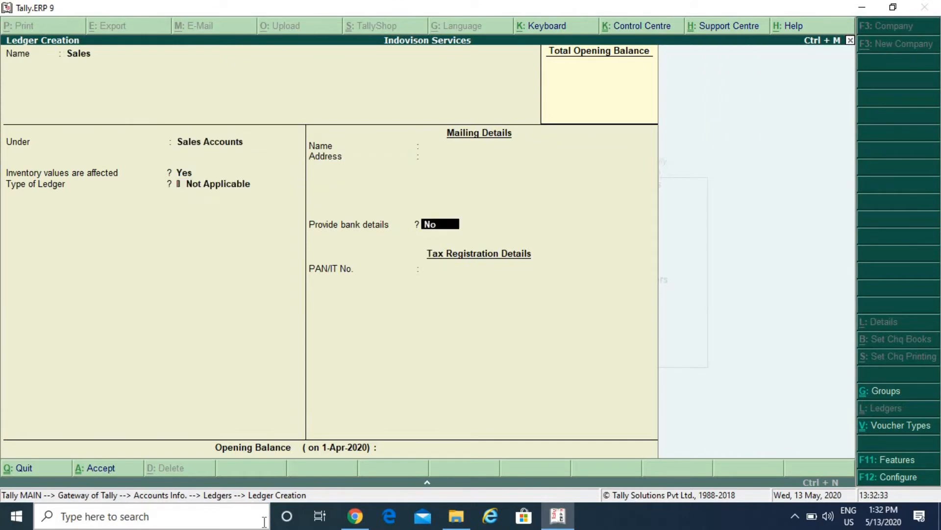
key("Return")
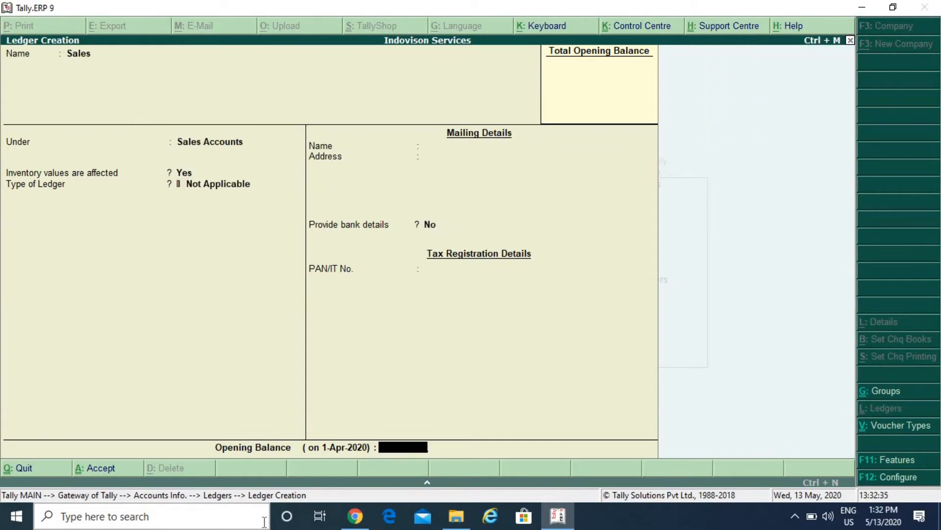
key("Return")
key("Return")
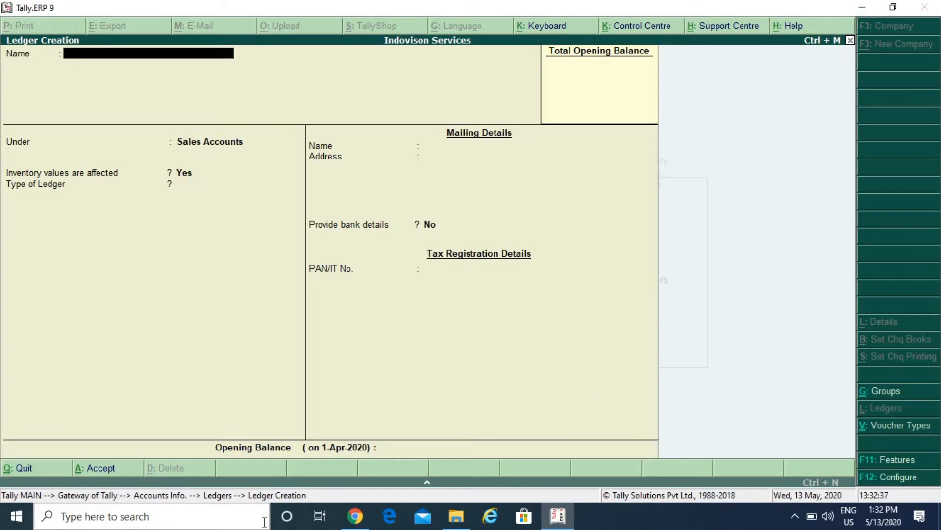
Create a ledger named Purchase under Purchase Accounts, keeping the default settings and a blank opening balance, and save it.
type("Purchase")
key("Return")
key("Return")
key("BackSpace")
type("Pu")
key("Return")
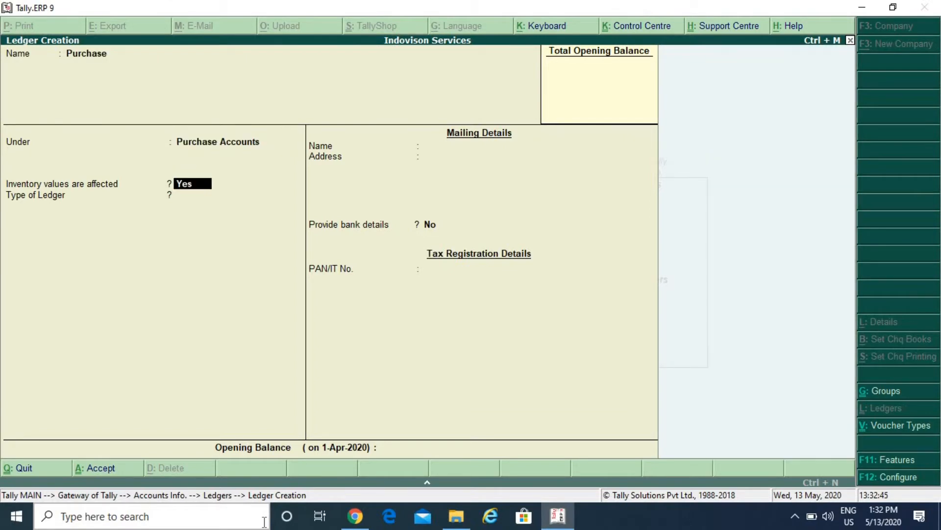
key("Return")
key("Return")
key("Return")
key("Return")
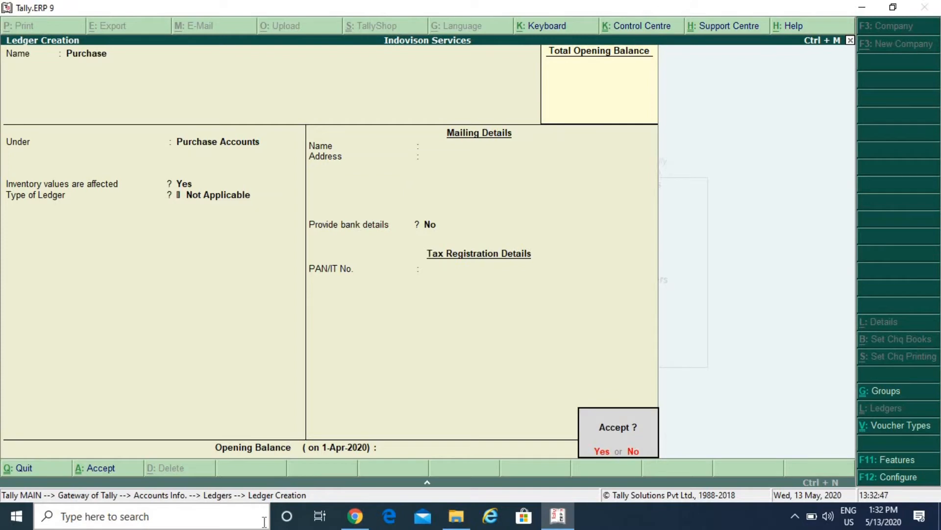
key("Return")
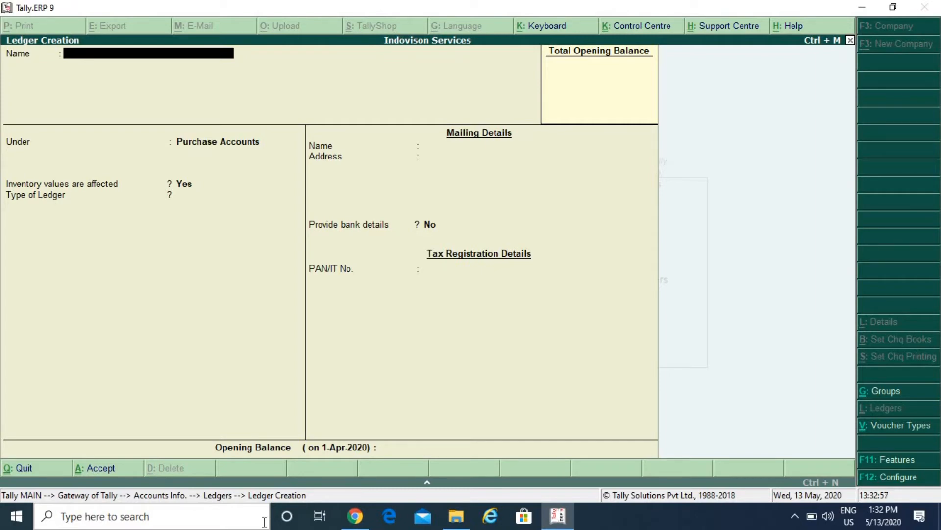
Quit ledger creation, return to the Gateway of Tally and open accounting voucher entry.
key("Escape")
key("y")
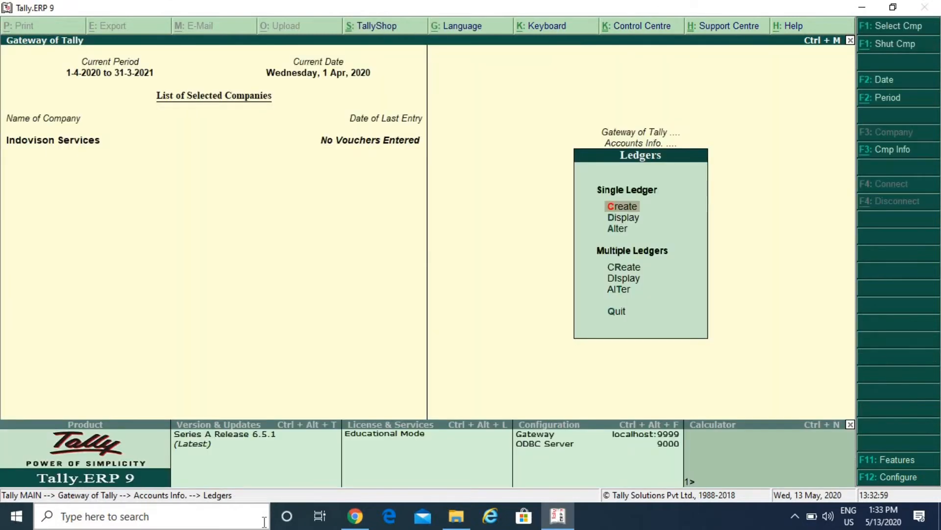
key("Escape")
key("Escape")
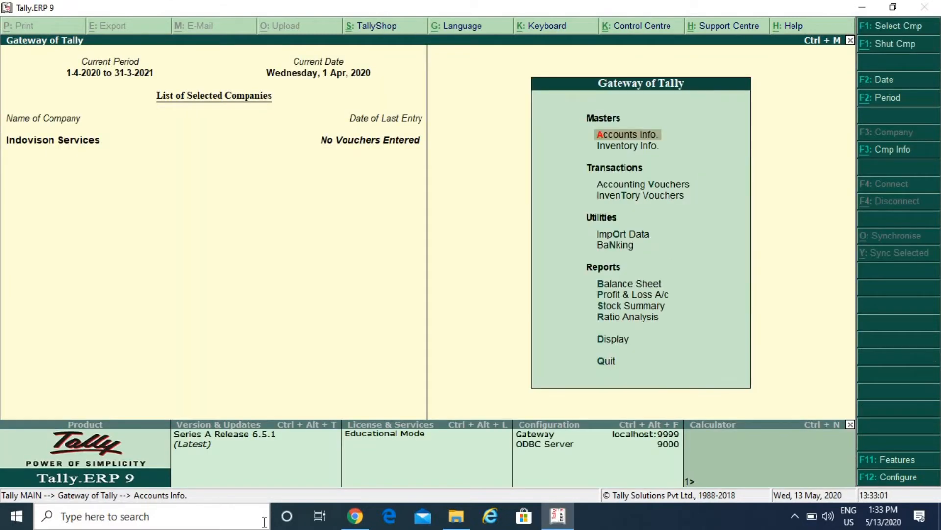
key("Down")
key("Down")
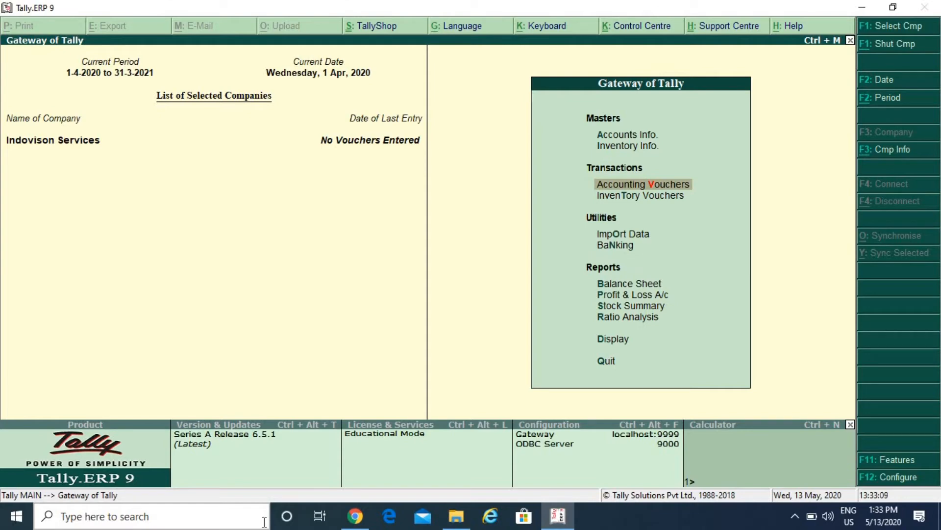
key("Up")
key("Up")
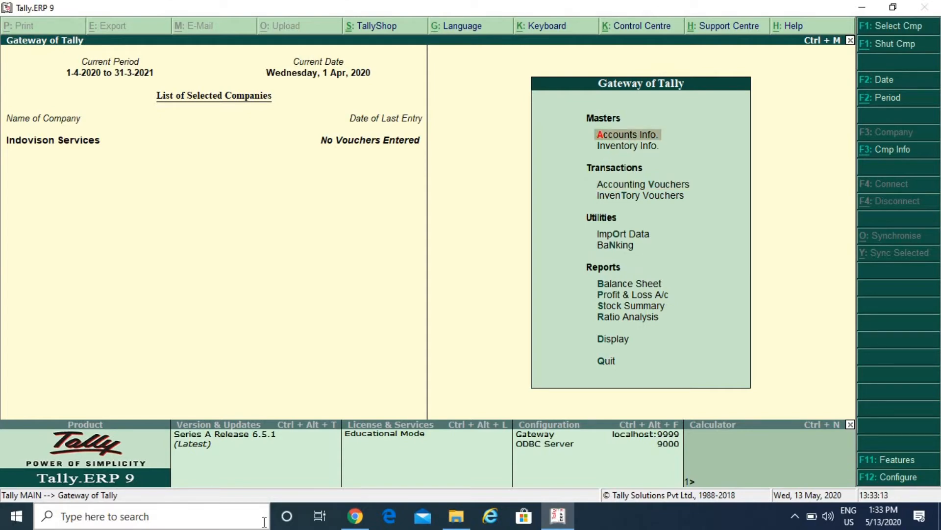
key("Down")
key("Down")
key("Down")
key("Up")
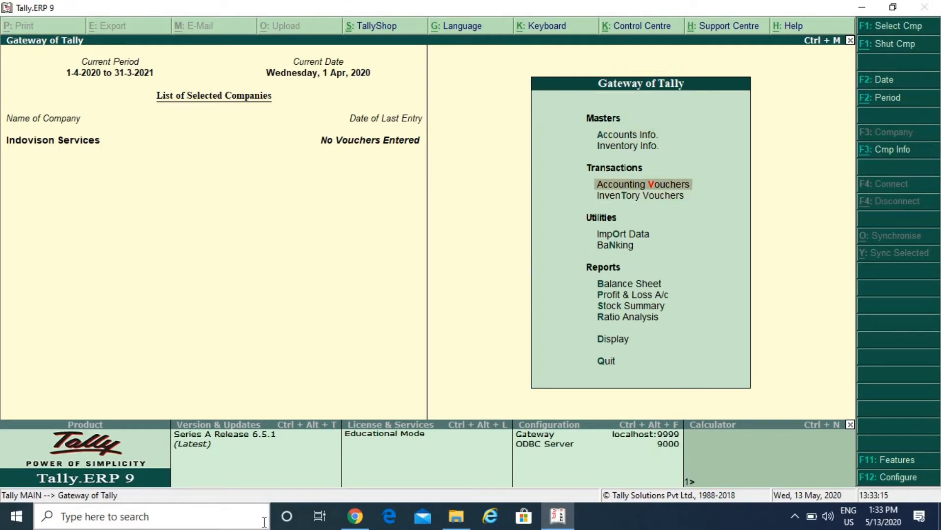
key("Return")
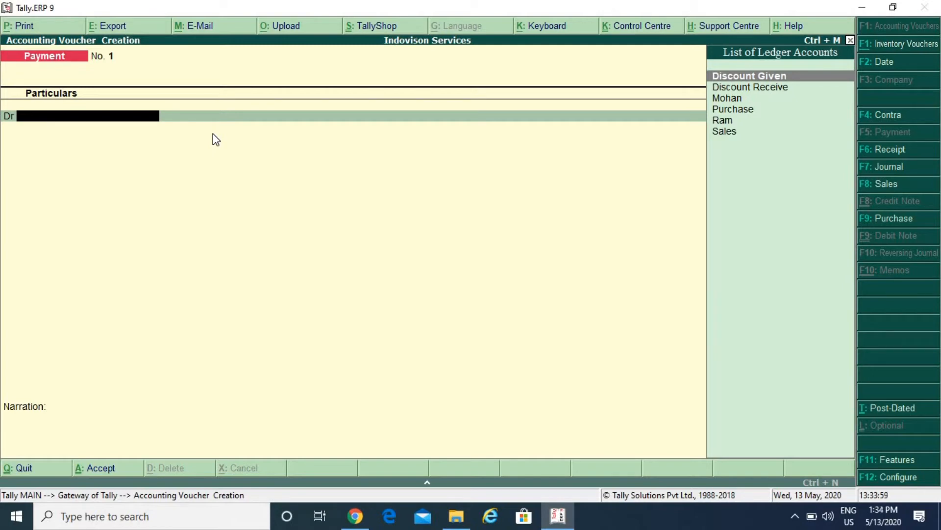
Debit the Purchase ledger with 10,000 in the payment voucher.
key("Down")
key("Down")
key("Down")
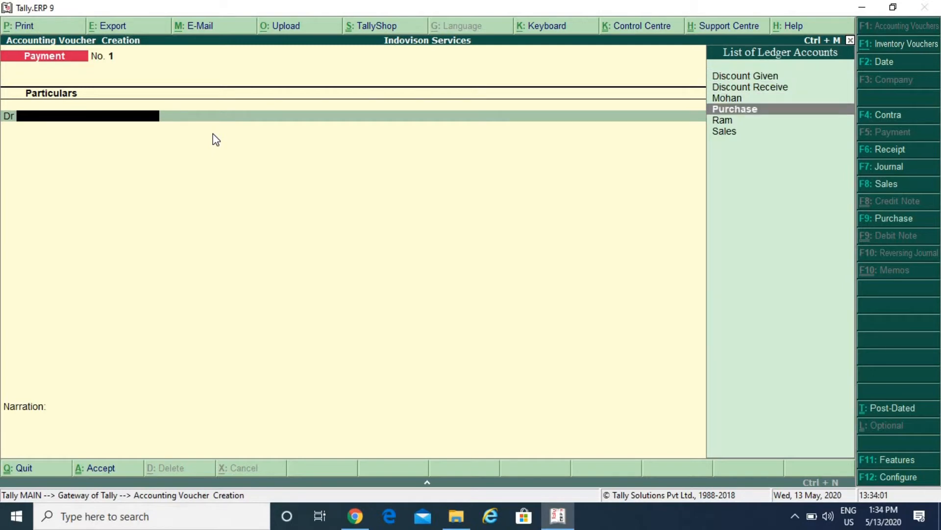
key("Return")
key("Escape")
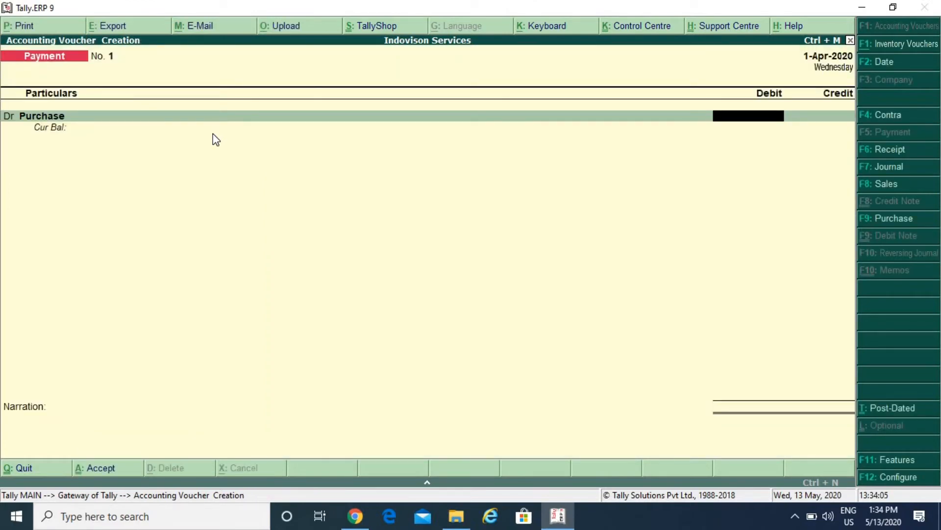
type("1")
key("BackSpace")
type("10000")
key("Return")
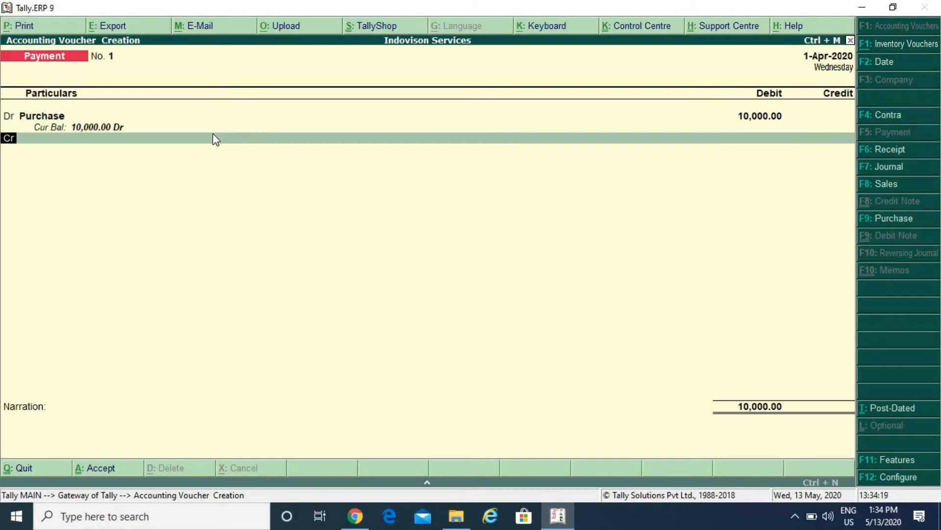
Credit the Cash ledger with 9,000 in the payment voucher.
key("Return")
key("Down")
key("Up")
key("Return")
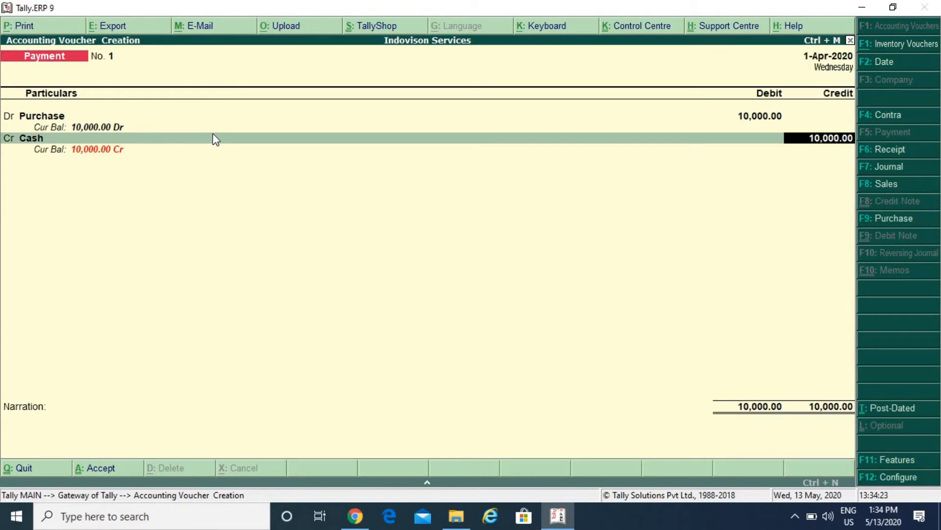
type("9000")
key("Return")
key("Return")
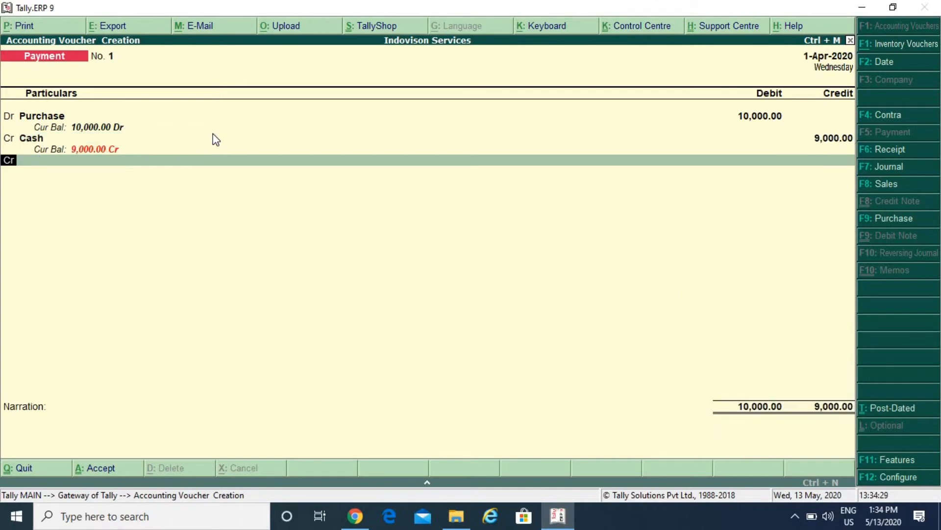
Credit Discount Receive with the remaining 1,000, leave the narration blank, and save the payment voucher.
key("Return")
key("Down")
key("Down")
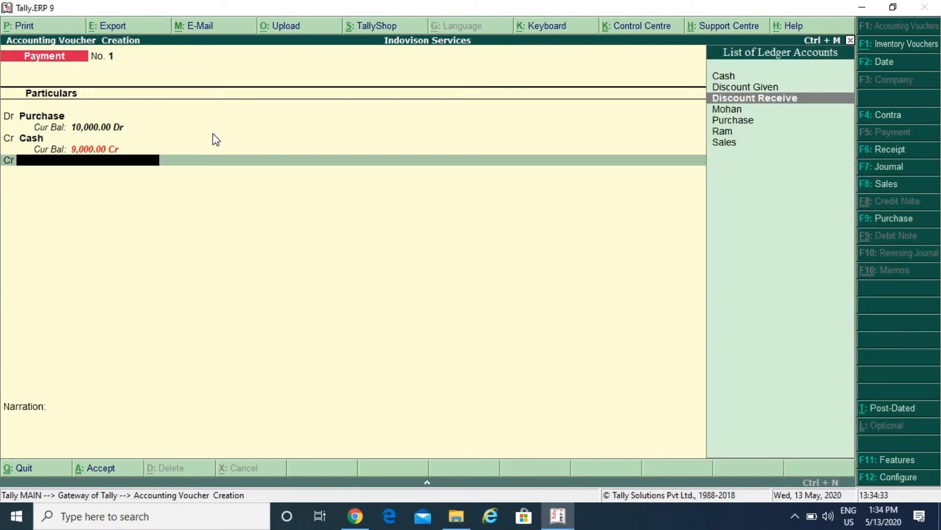
key("Return")
key("Return")
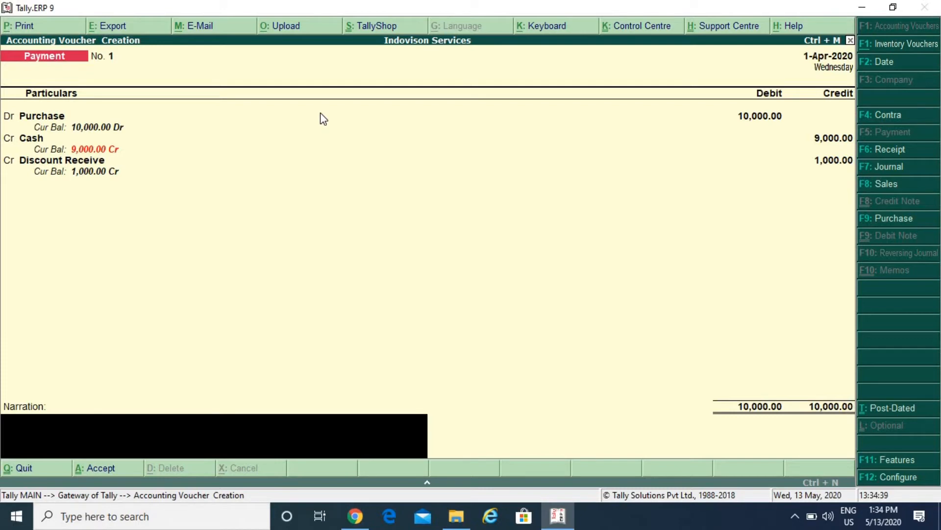
key("Return")
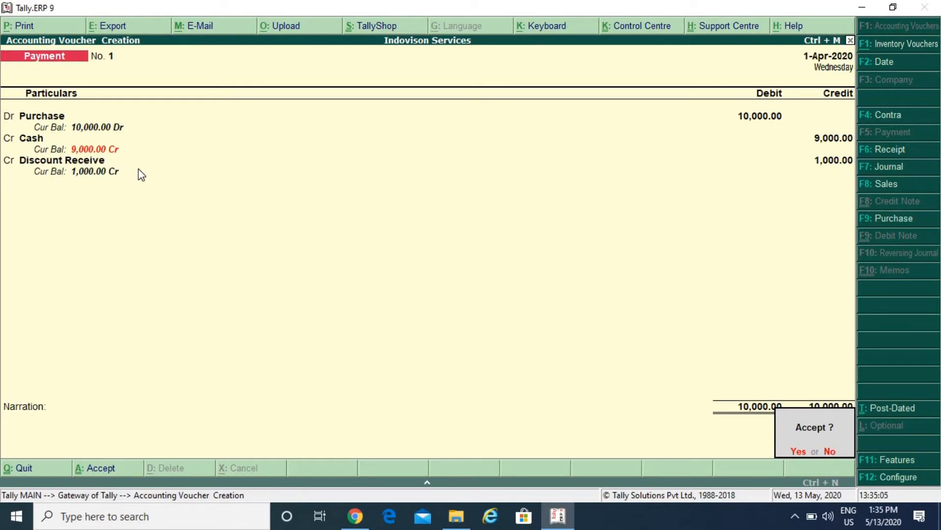
key("Return")
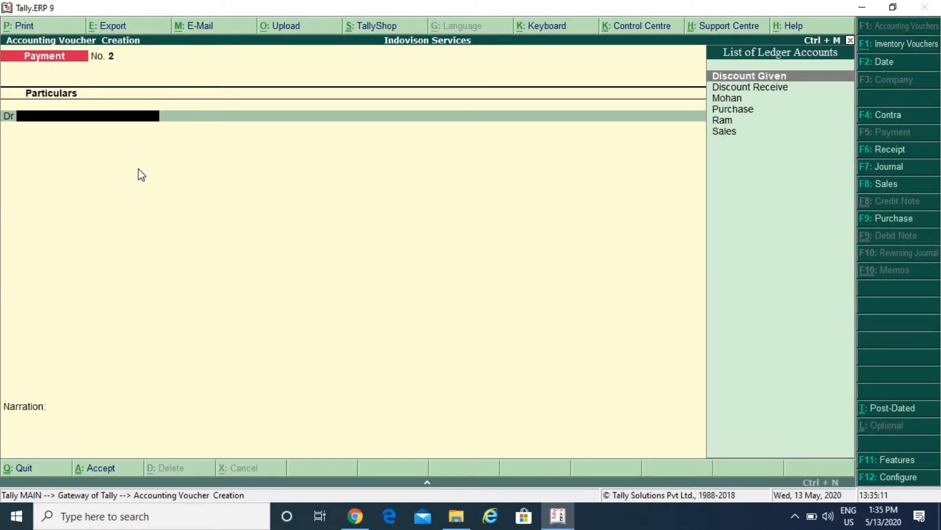
Switch to a receipt voucher and credit the Sales ledger with 10,000.
left_click(881, 168)
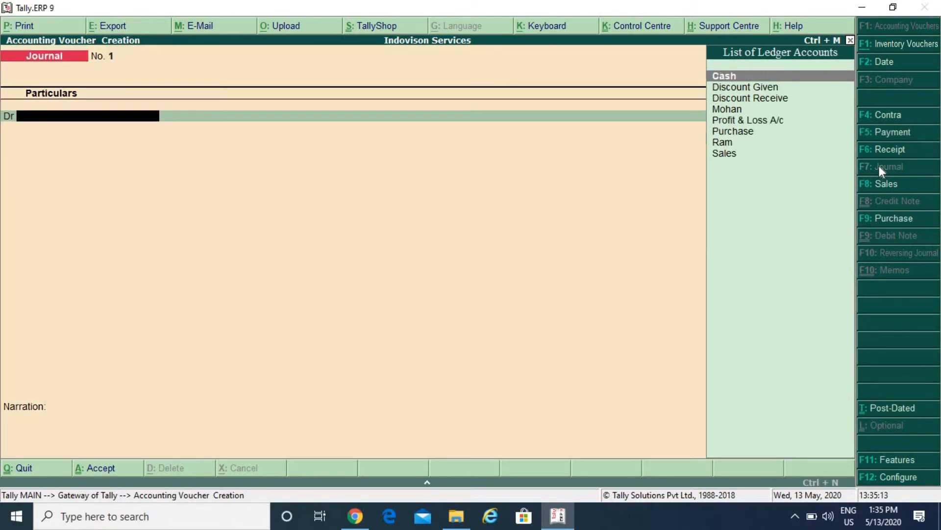
left_click(877, 150)
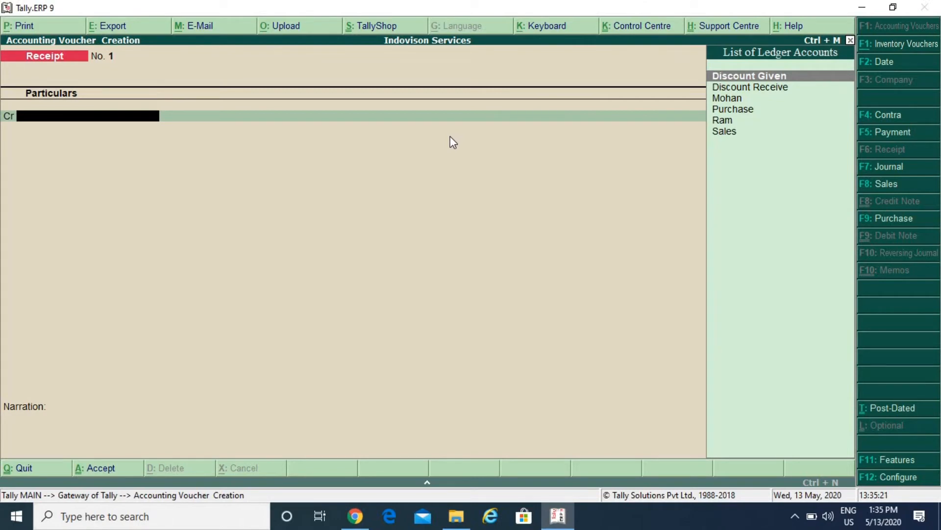
key("Down")
key("Down")
key("Down")
key("Down")
key("Down")
key("Return")
key("Escape")
type("10000")
key("Return")
Debit the Cash ledger with 9,000 in the receipt voucher.
type("d")
key("Return")
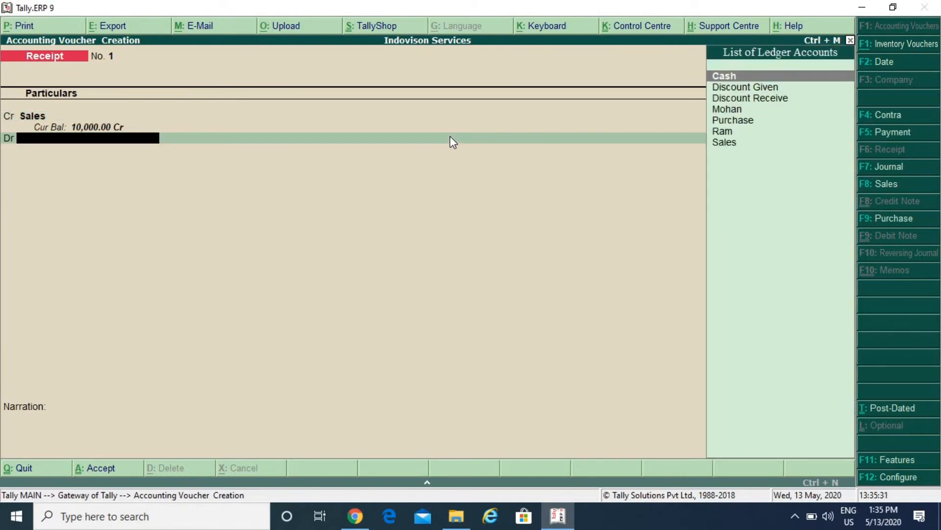
key("Down")
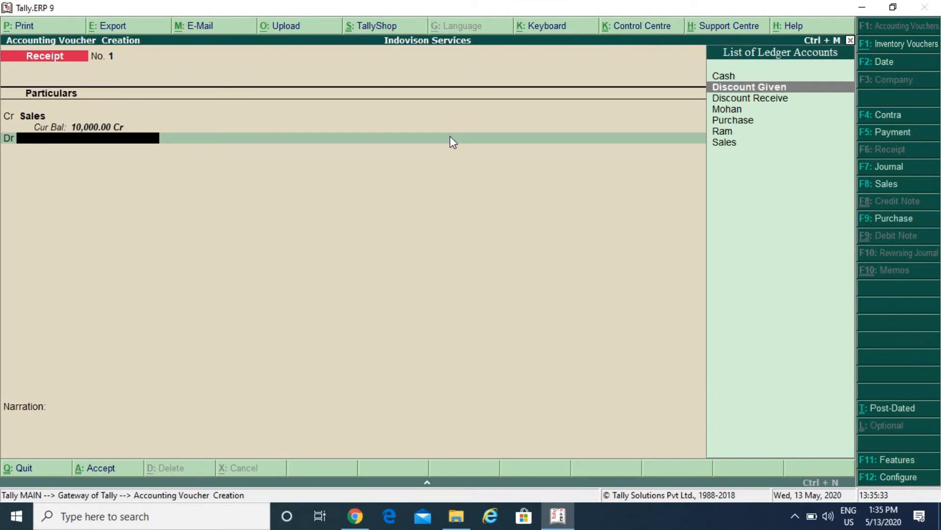
key("Up")
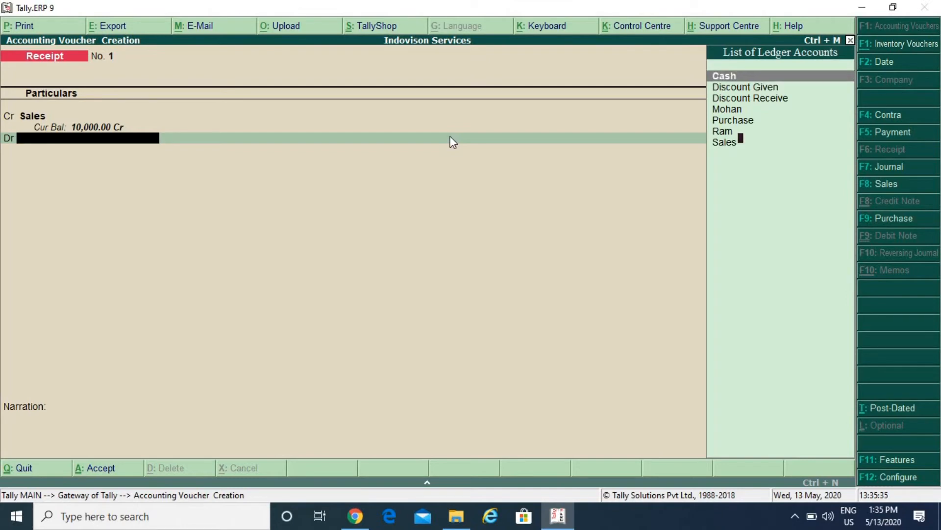
key("Return")
type("9000")
key("Return")
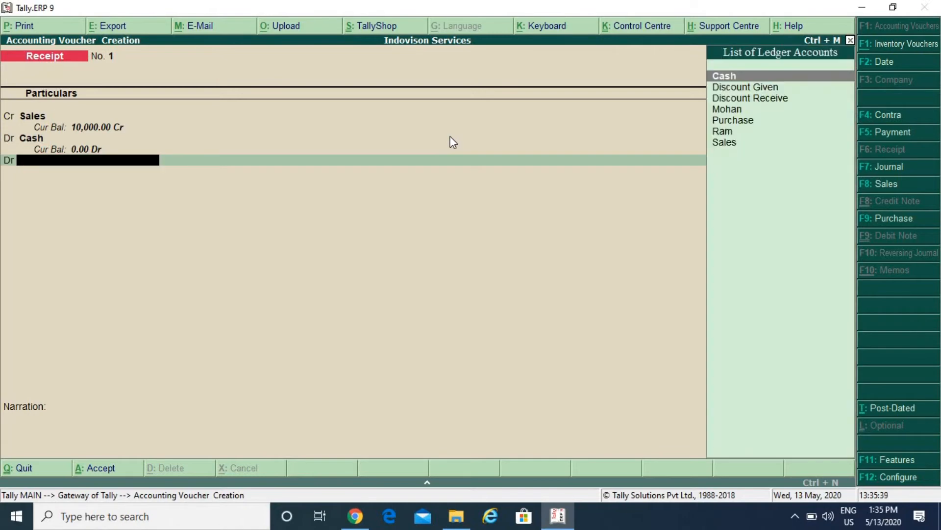
Debit Discount Given with the remaining 1,000, leave the narration blank, and save the receipt voucher.
key("Down")
key("Down")
key("Up")
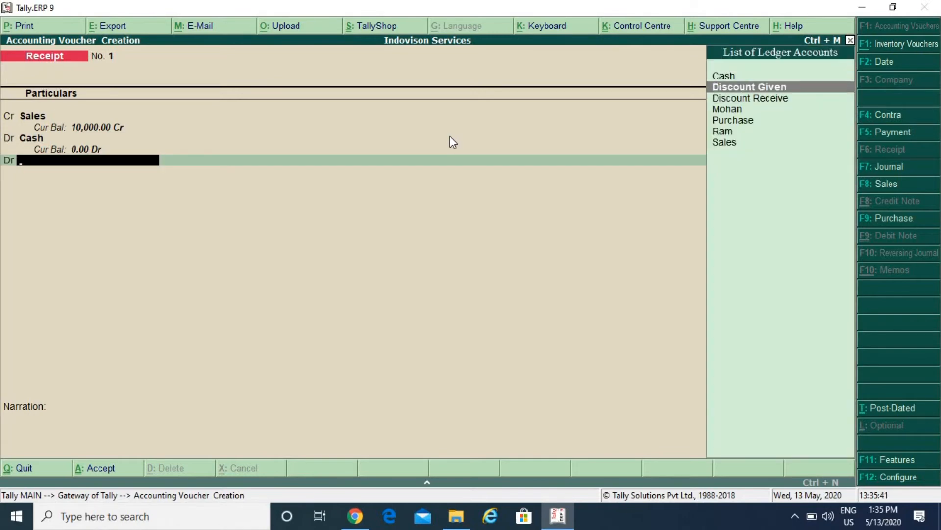
key("Return")
key("Return")
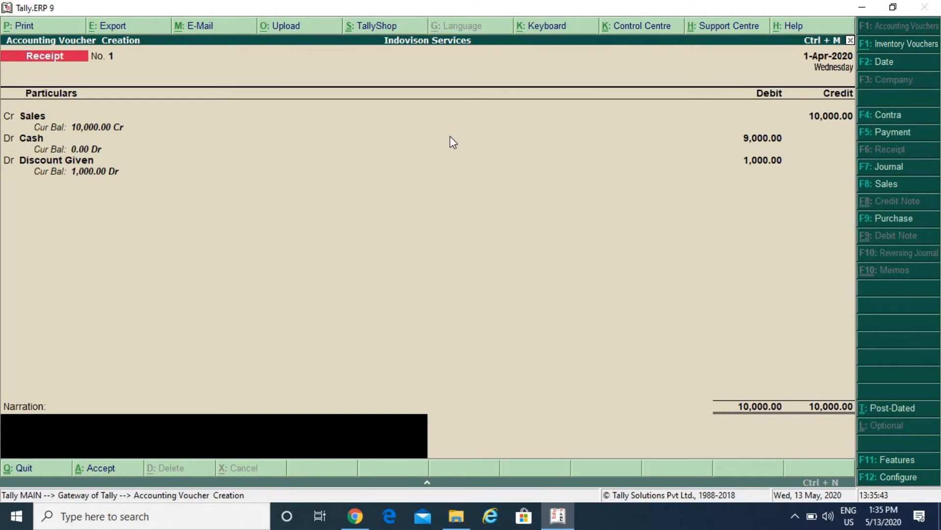
key("Return")
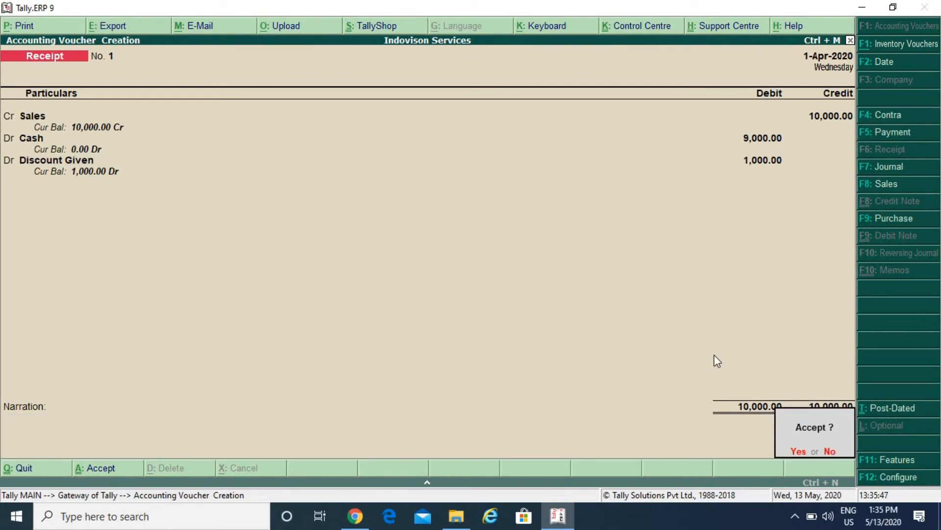
key("Return")
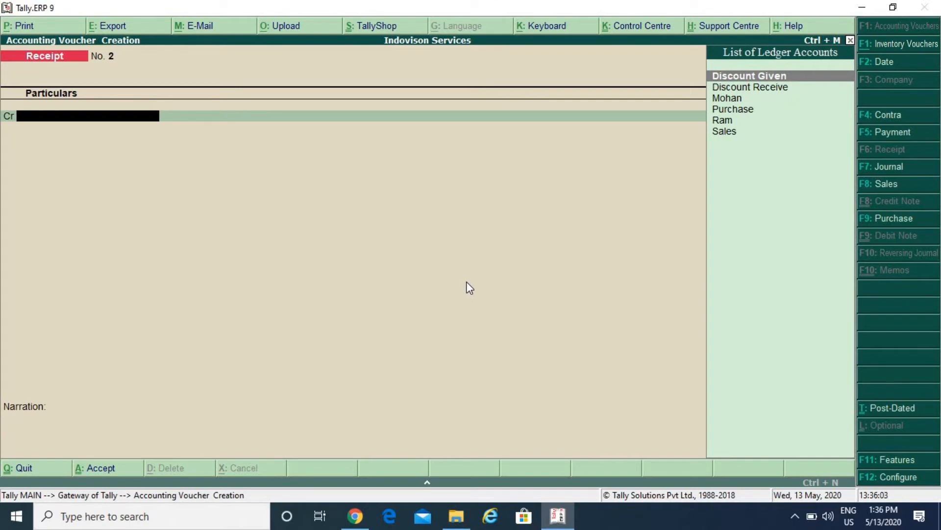
Credit the Sales ledger with 9,000 in a second receipt voucher.
key("Down")
key("Up")
key("Down")
key("Down")
key("Down")
key("Down")
key("Down")
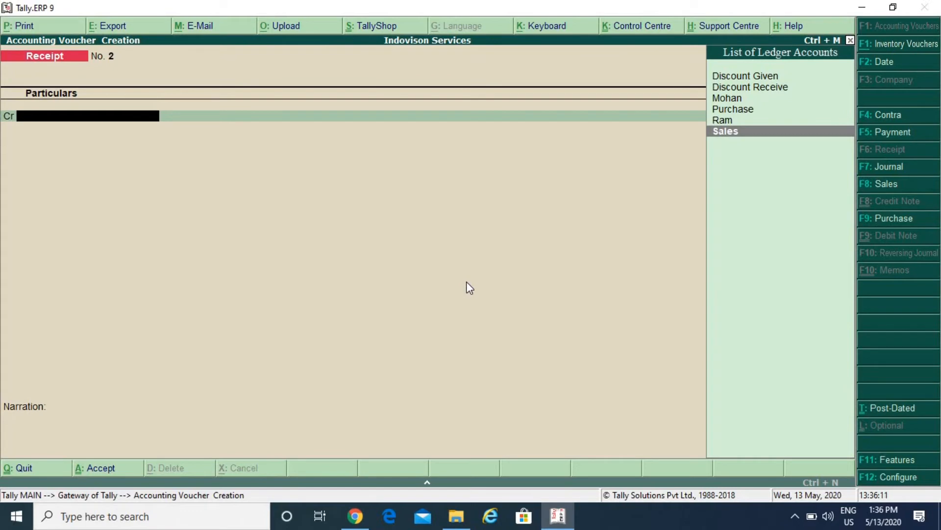
key("Return")
key("Escape")
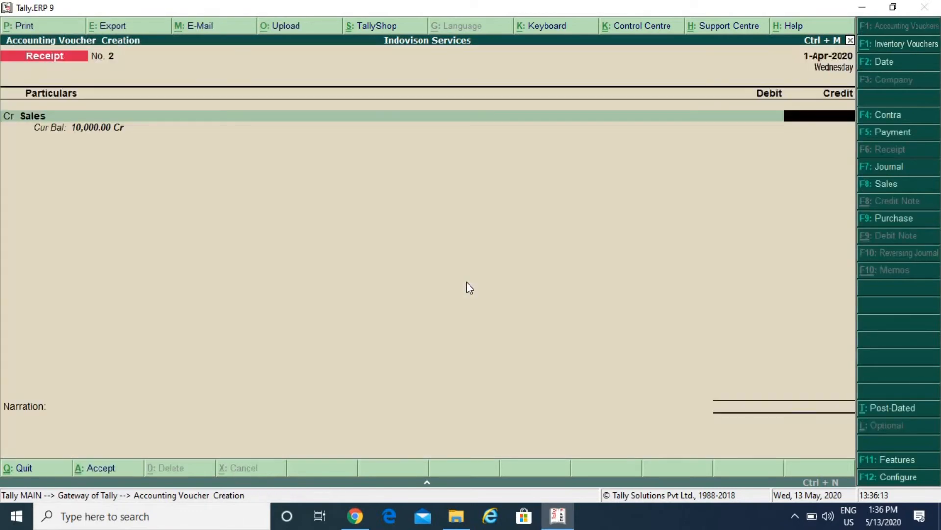
type("9000")
key("Return")
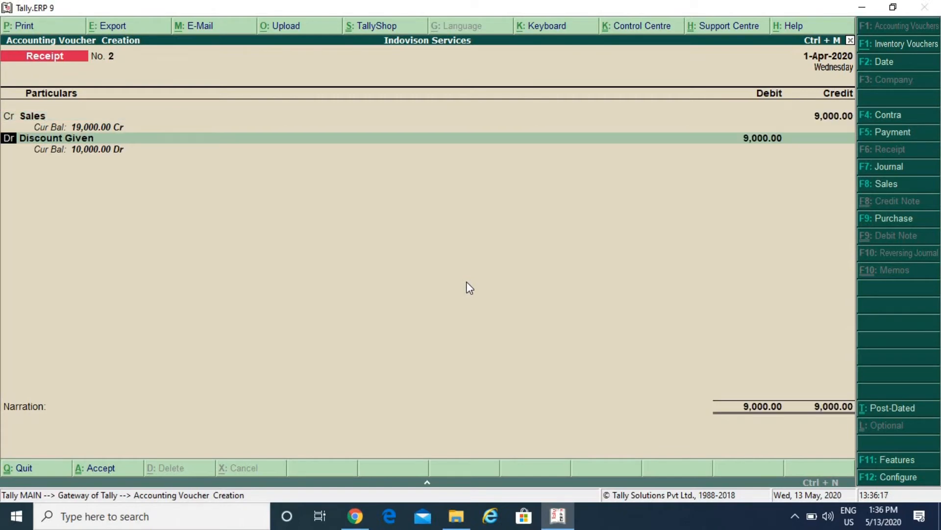
Replace the prefilled Discount Given debit with Cash for 9,000, leave the narration blank, and save the second receipt voucher.
key("Return")
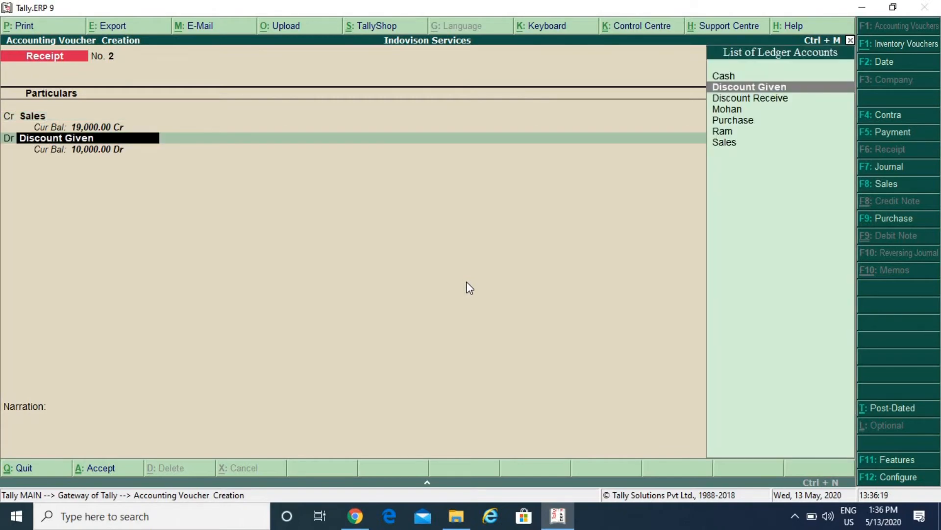
key("Up")
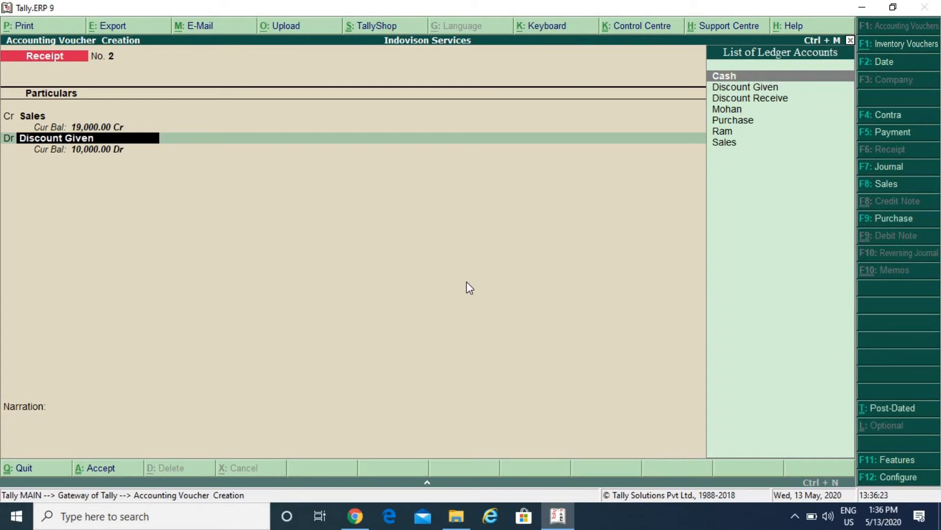
key("Return")
key("Return")
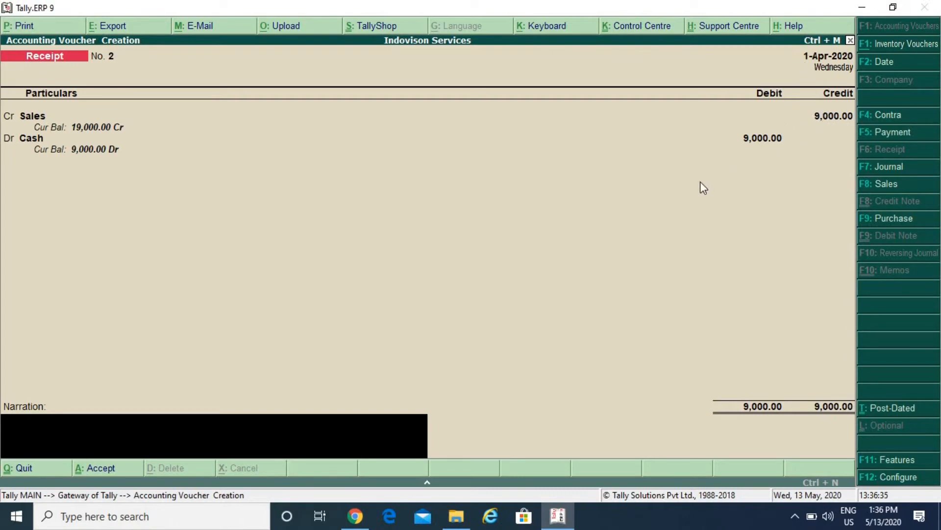
key("Return")
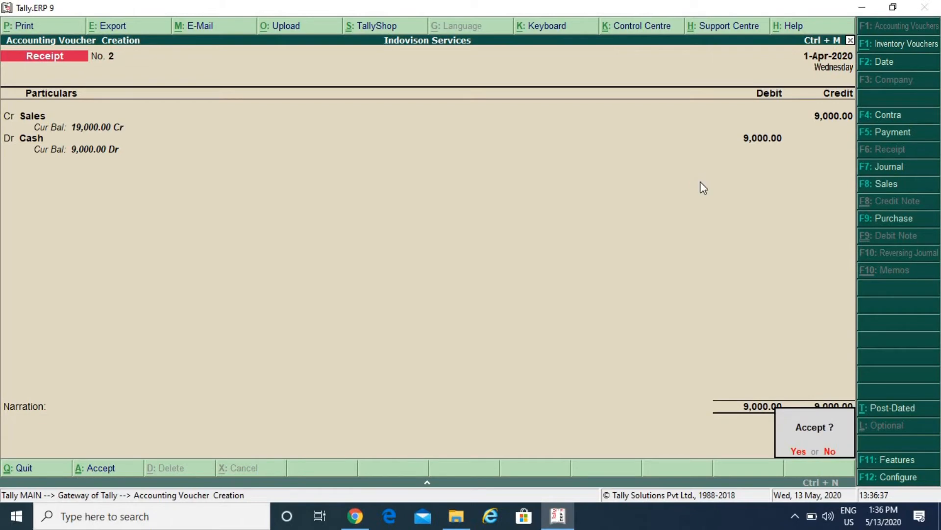
key("Return")
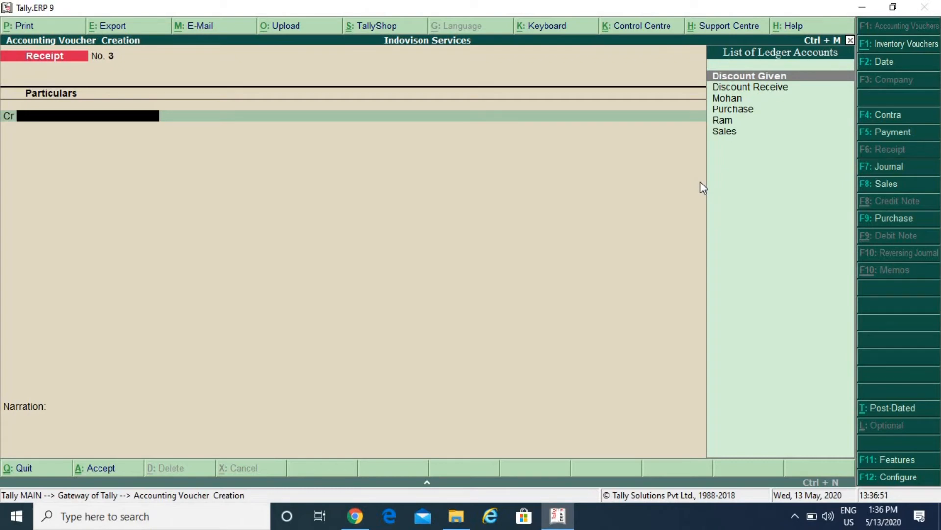
Leave voucher entry and open the inventory masters.
key("Escape")
key("y")
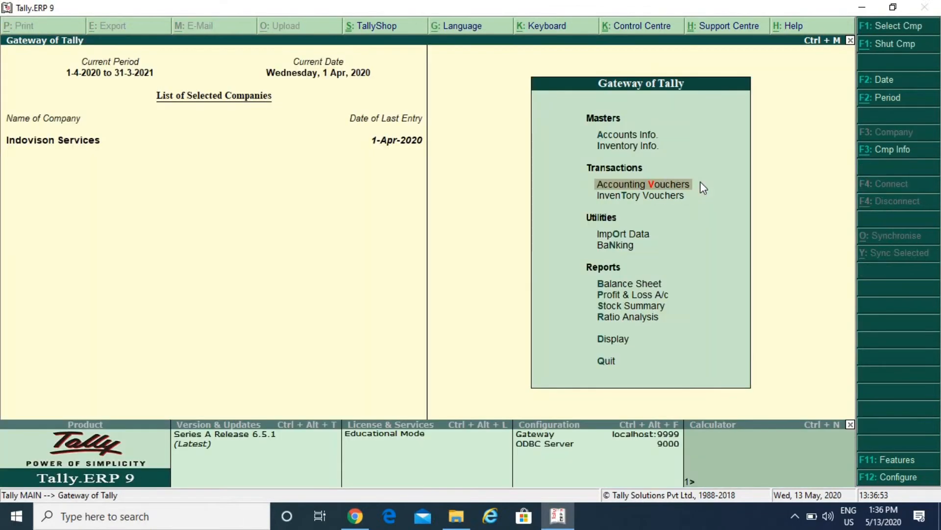
key("Up")
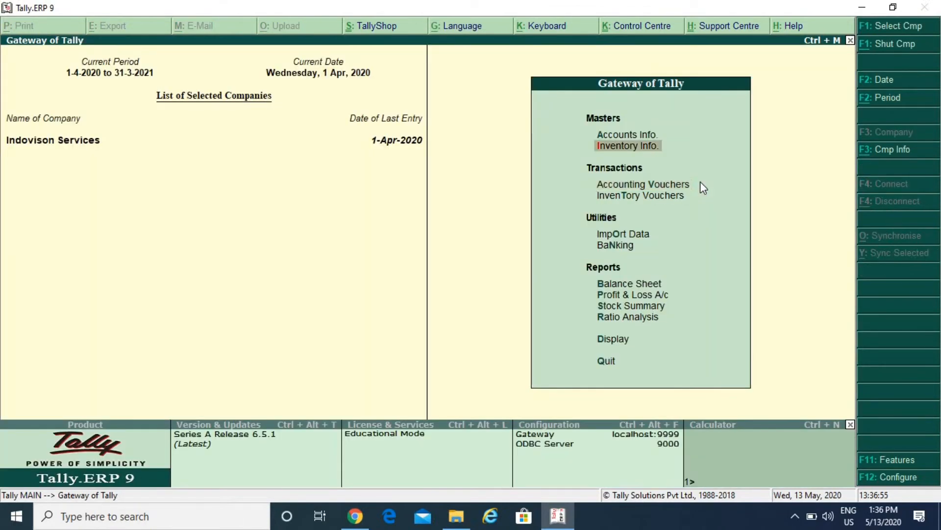
key("Return")
key("Down")
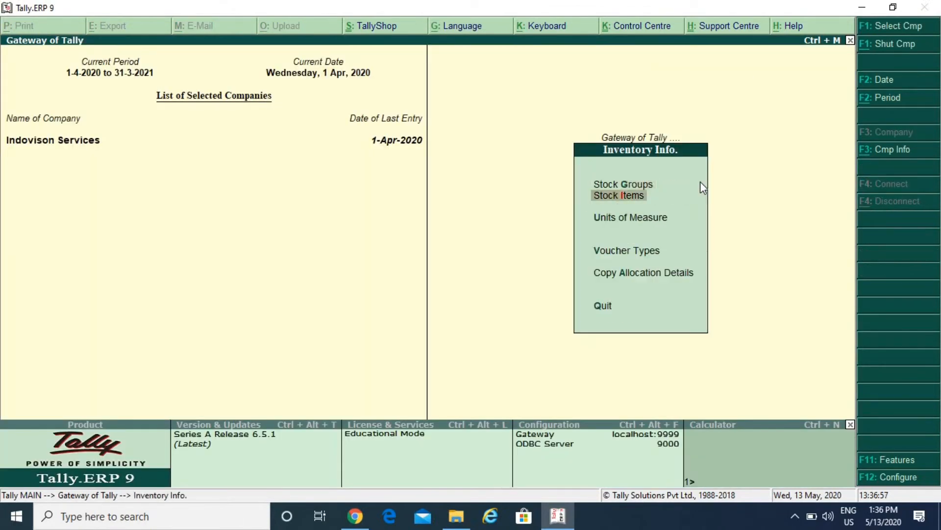
key("Return")
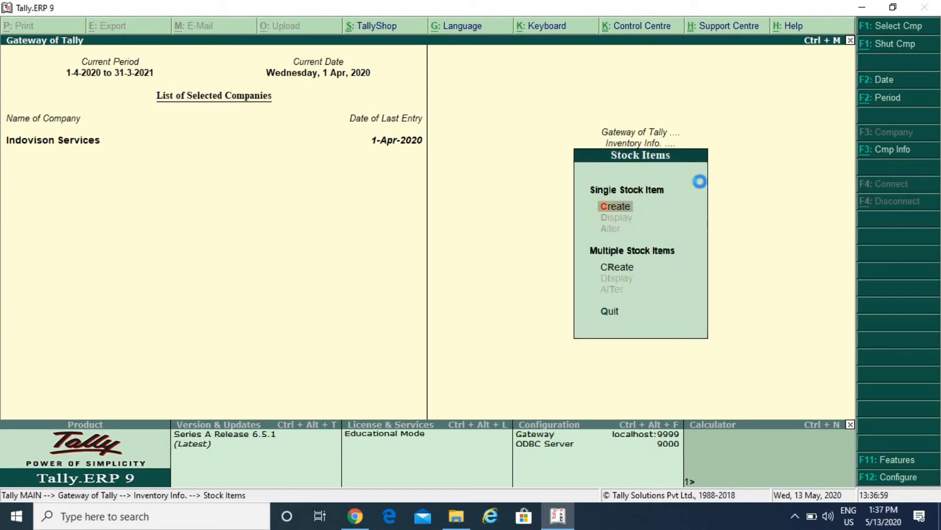
key("Return")
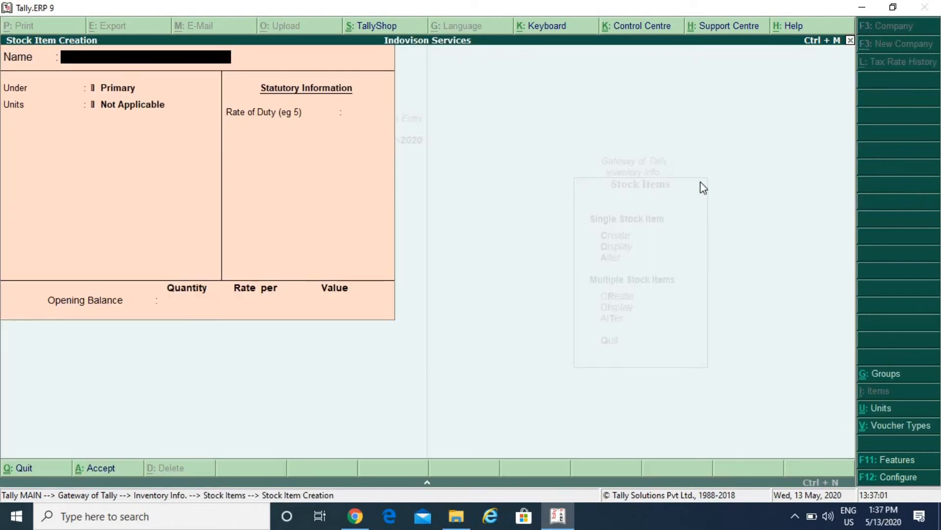
type("Sugar")
key("Return")
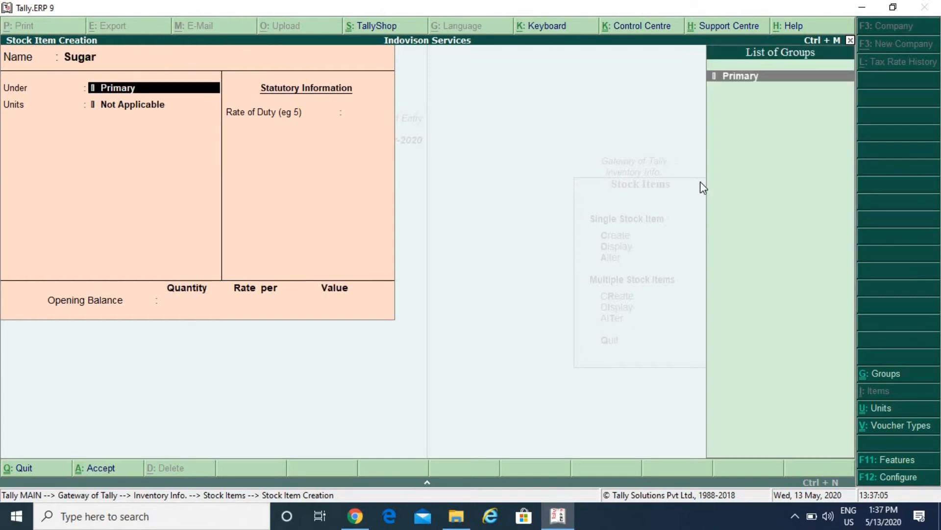
key("Return")
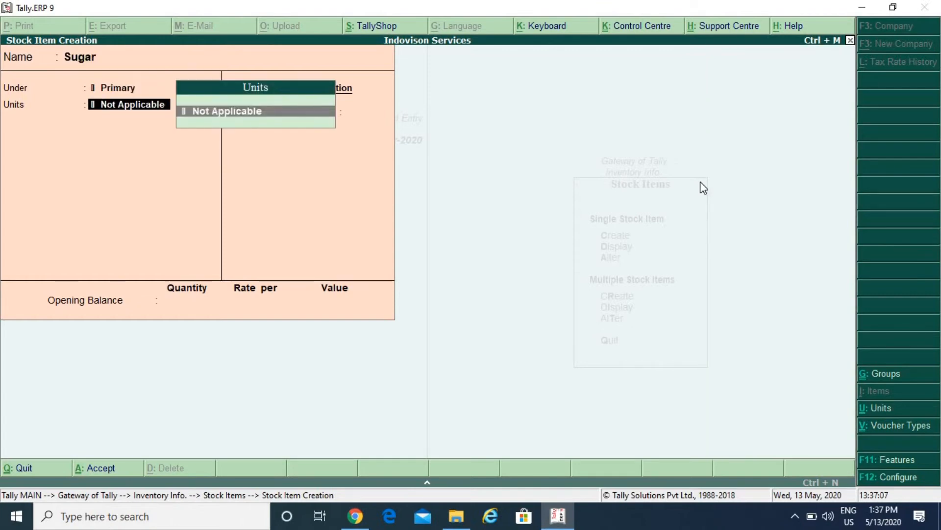
key("Escape")
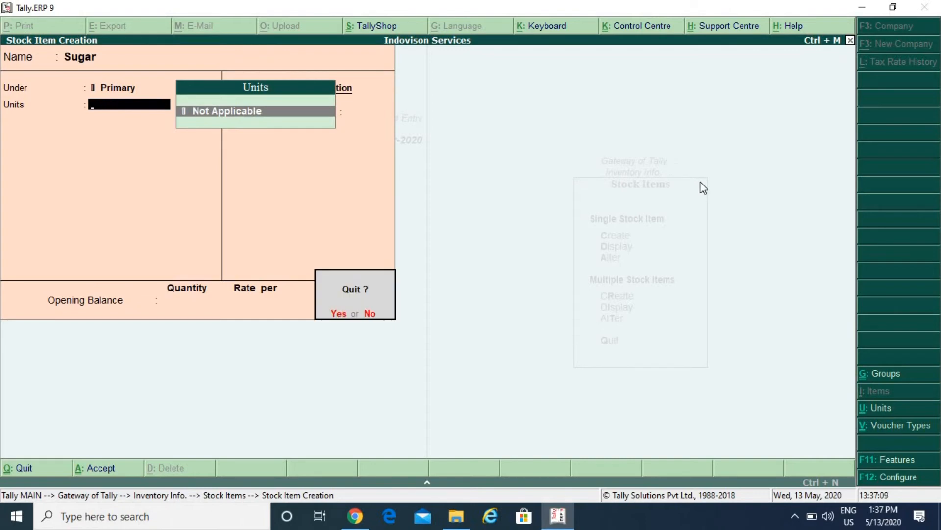
key("Return")
key("Escape")
Create a simple unit of measure with symbol Kg, formal name Kilogram and 0 decimal places.
key("Down")
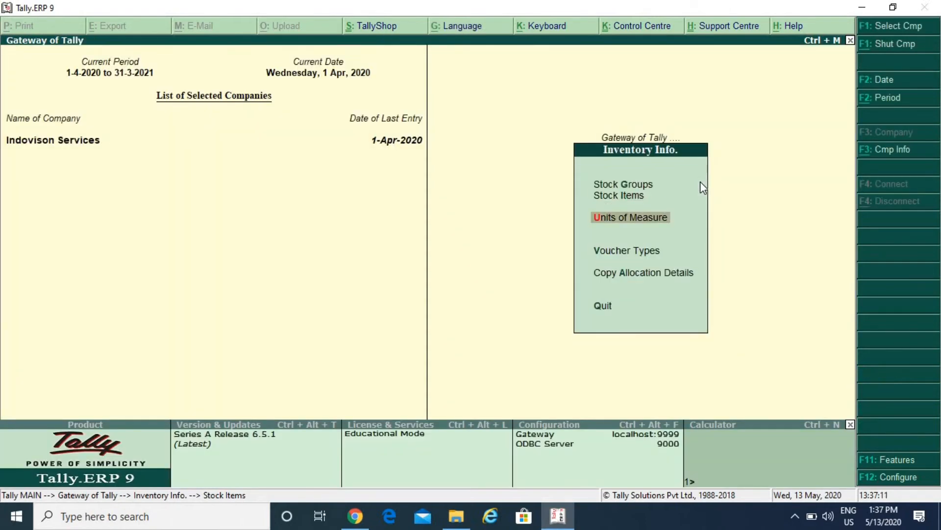
key("Return")
key("Return")
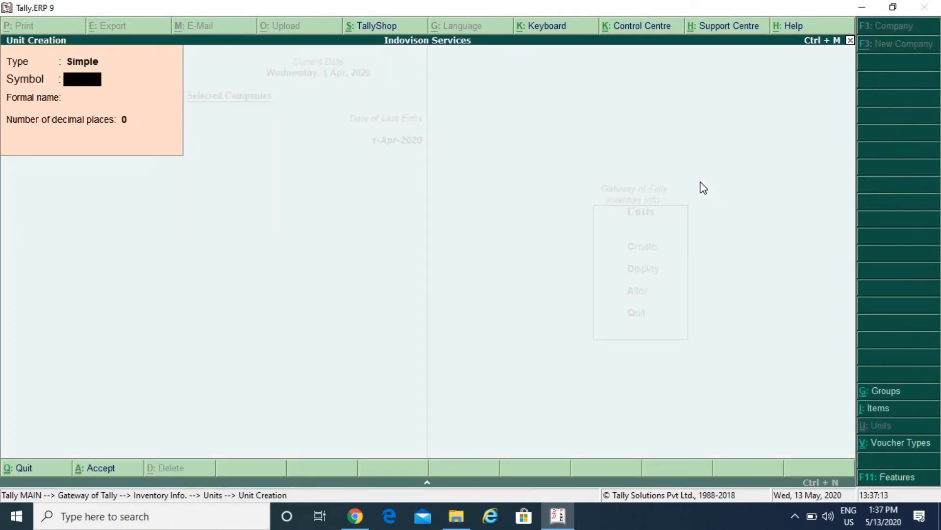
type("Kg")
key("Return")
type("K")
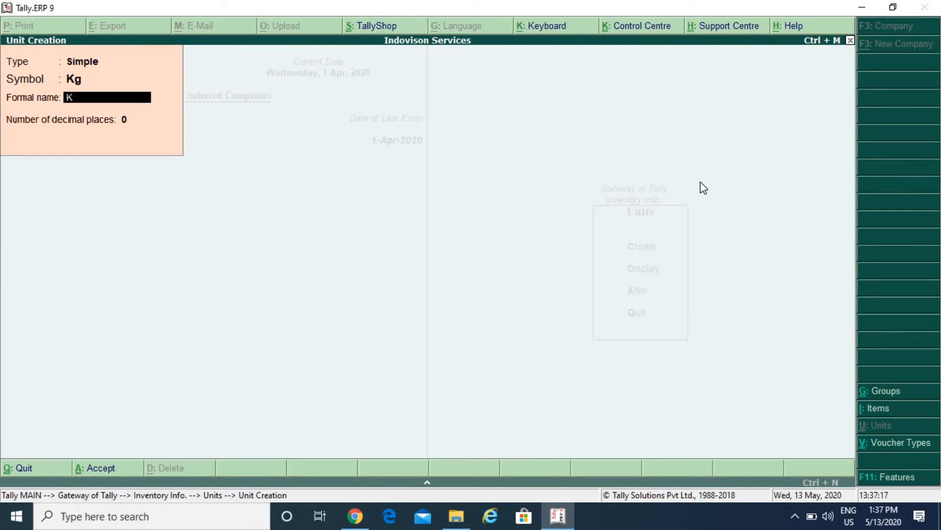
type("ilogram")
key("Return")
key("Return")
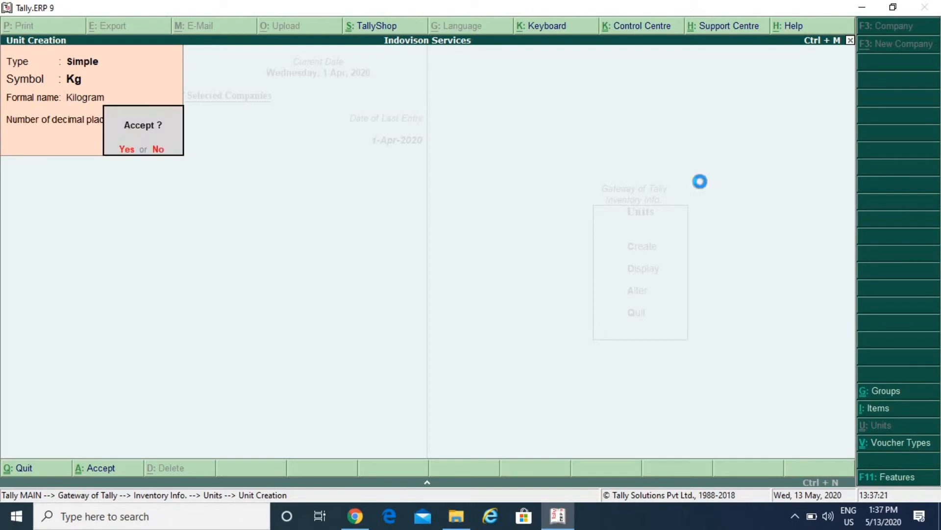
key("Return")
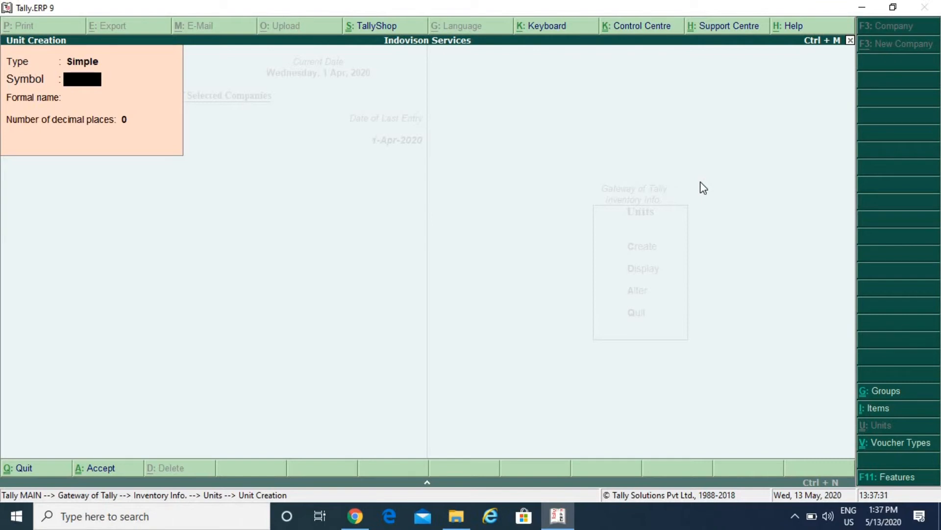
Create a simple unit of measure with symbol Nos, formal name Number and 0 decimal places, and leave unit creation.
type("Nos")
key("Return")
type("Number")
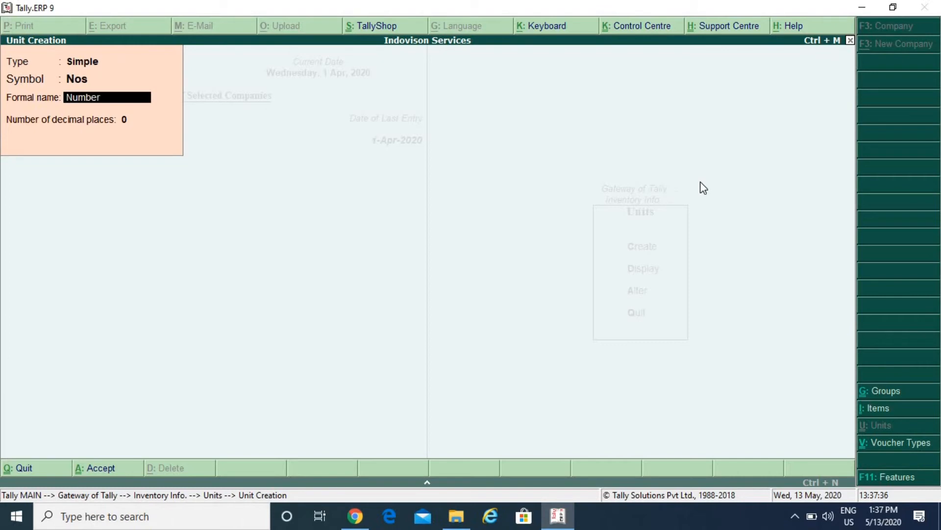
key("Return")
key("Return")
key("Return")
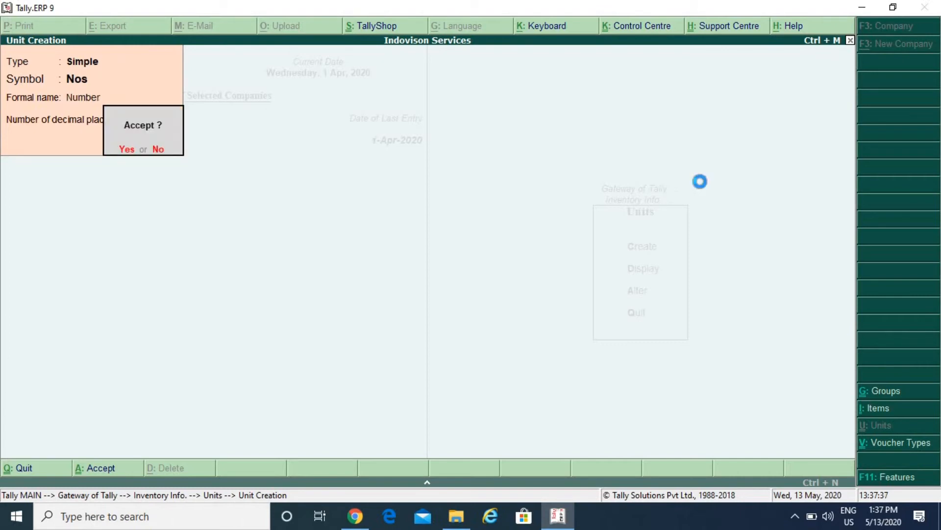
key("Escape")
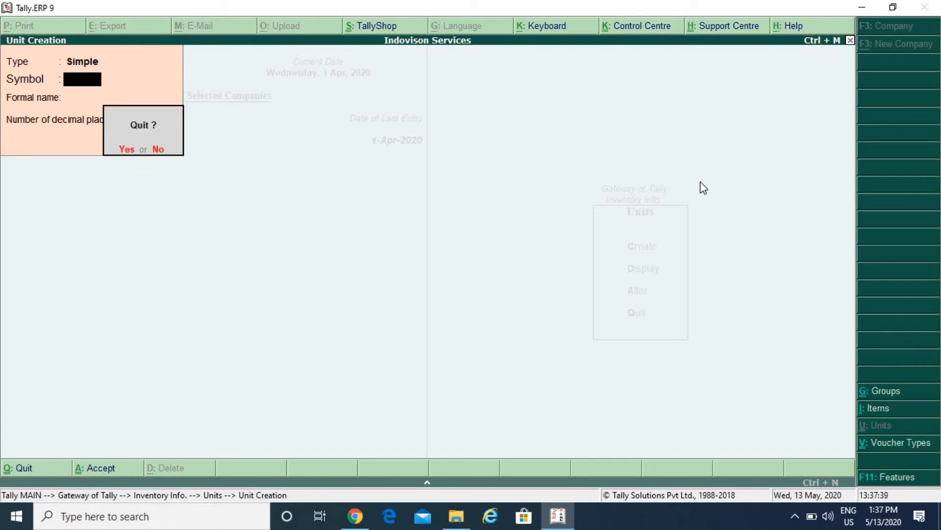
key("Return")
key("Escape")
Create a stock item named Sugar under Primary with Kg as its unit, leaving the duty rate and opening balance unfilled.
key("Up")
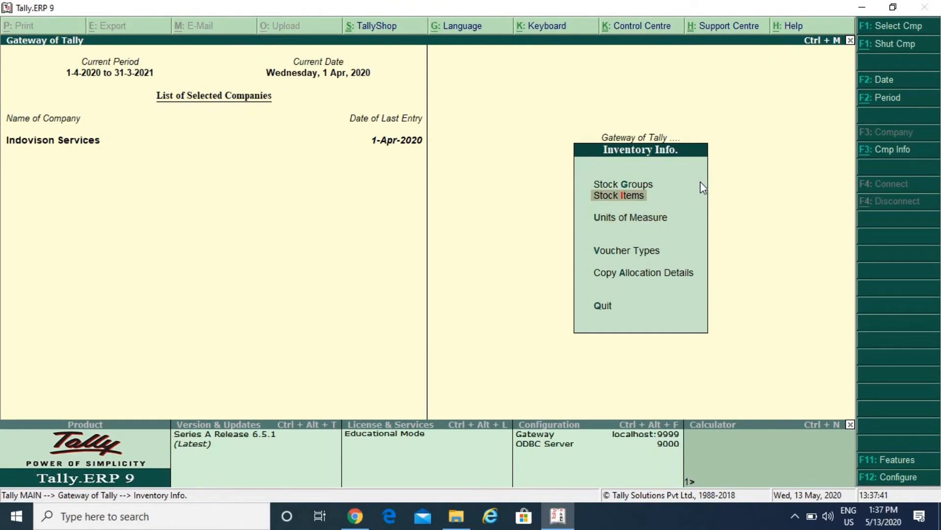
key("Return")
key("Return")
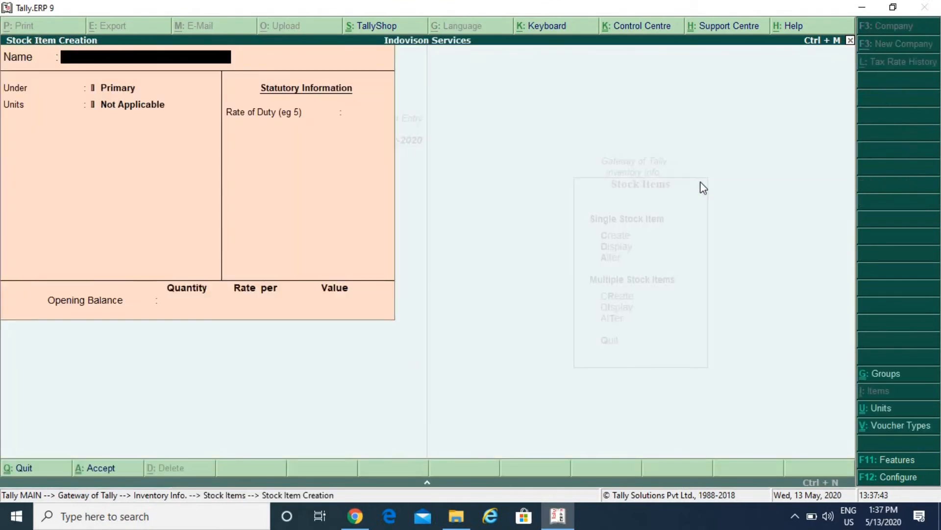
type("Sugar")
key("Return")
key("Return")
key("Down")
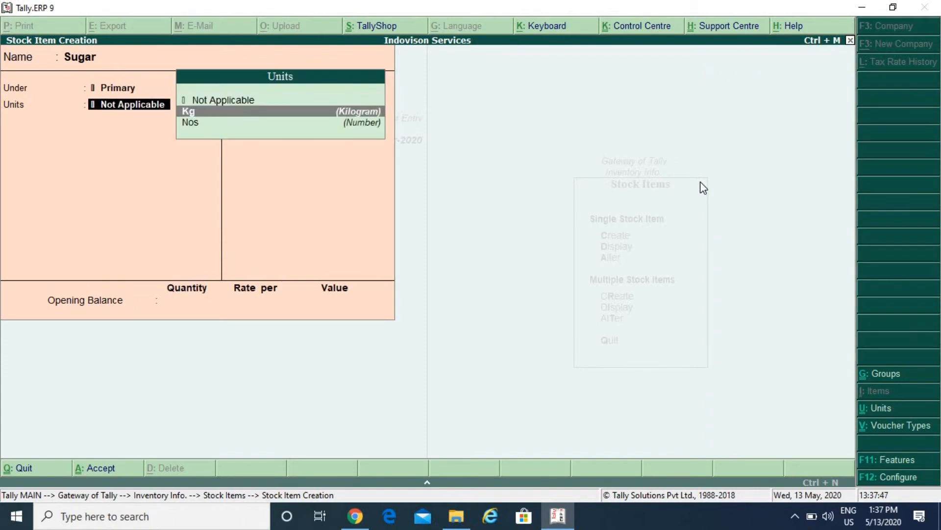
key("Return")
key("Return")
key("Return")
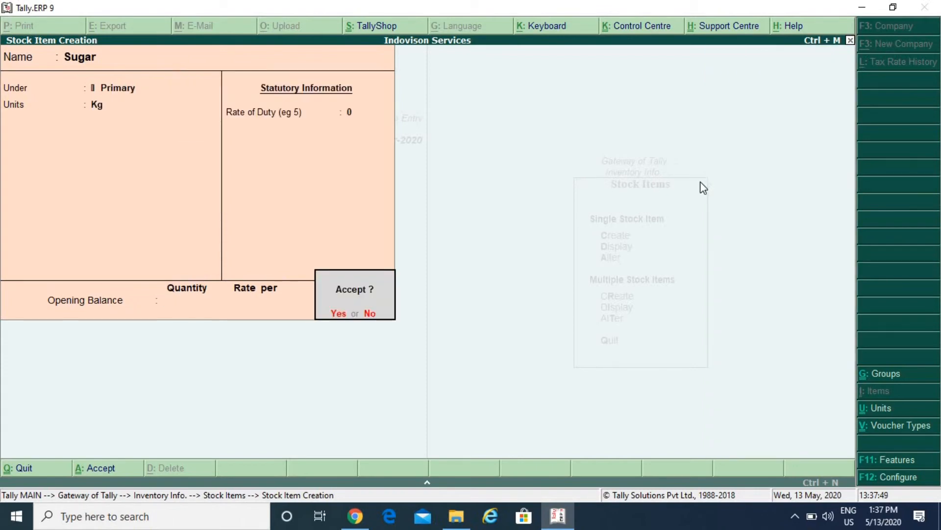
key("Return")
Create a stock item named Rice under Primary with Kg as its unit.
type("Rice")
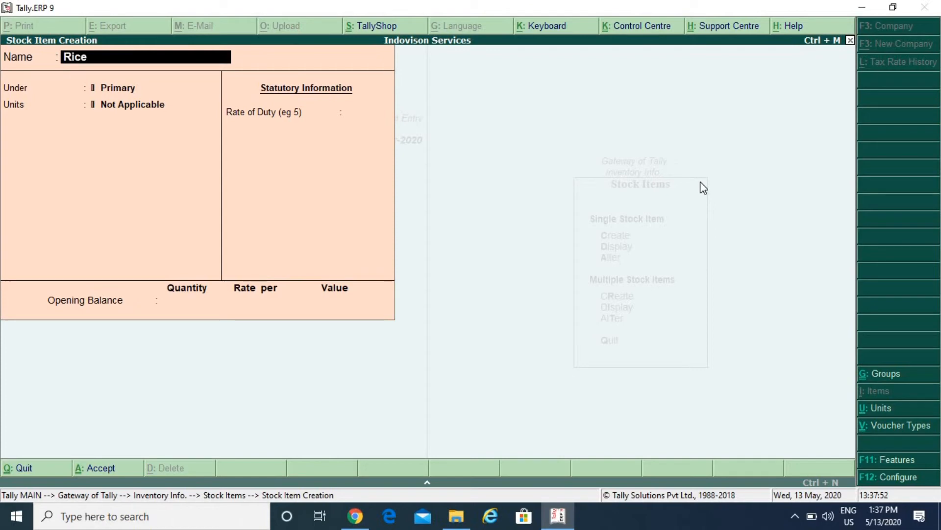
key("Return")
key("Return")
key("Down")
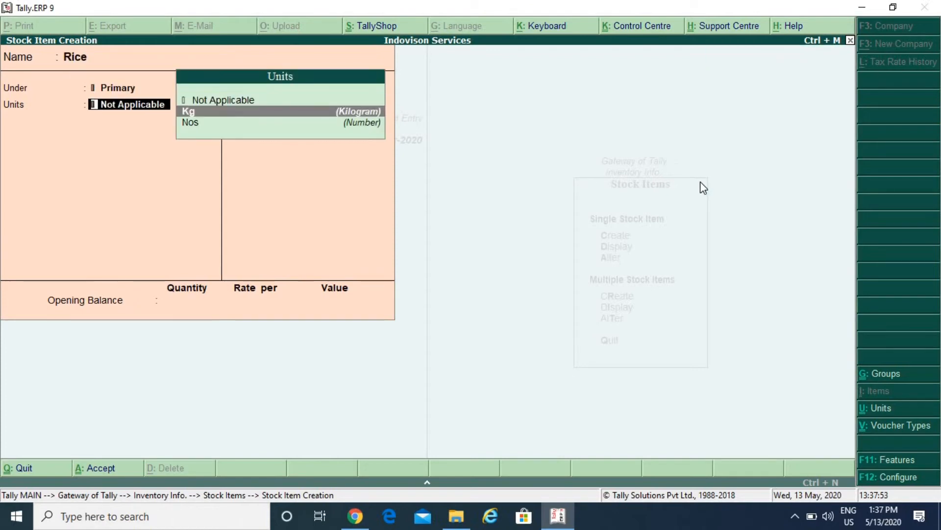
key("Return")
key("Return")
key("Return")
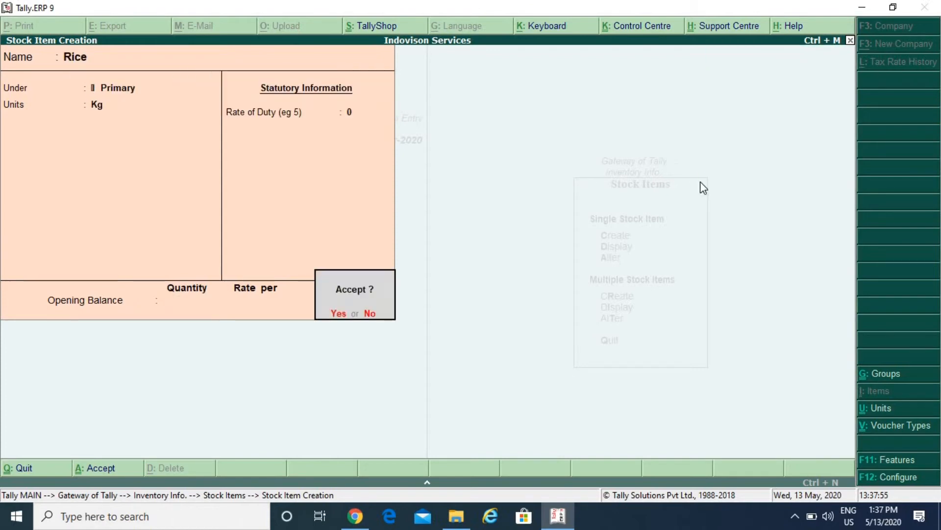
key("Return")
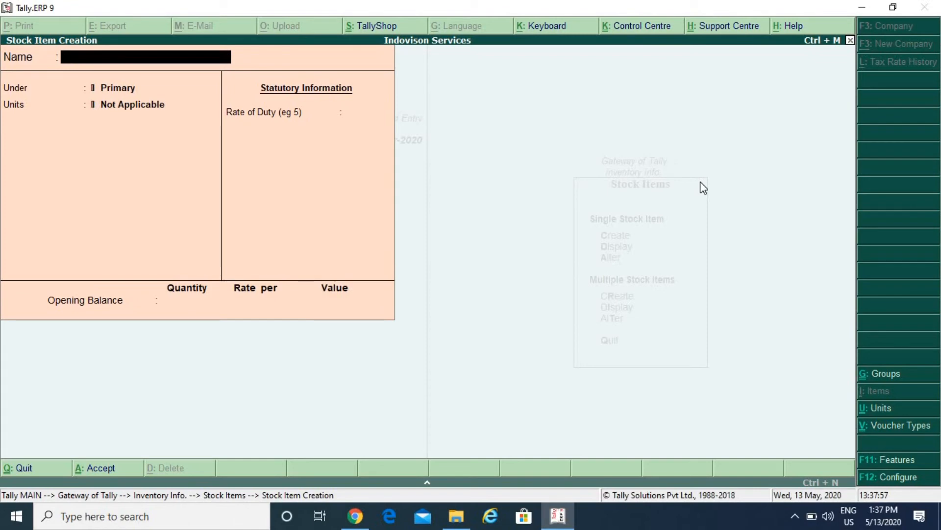
Create a stock item named Cold Drink under Primary with Nos as its unit, and leave stock item creation.
type("Cold Drink")
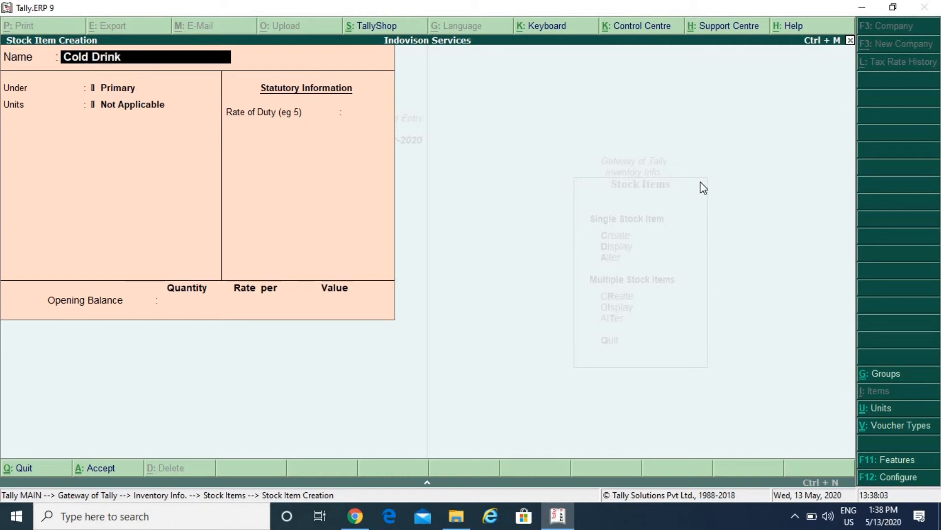
key("Return")
key("Return")
key("Down")
key("Down")
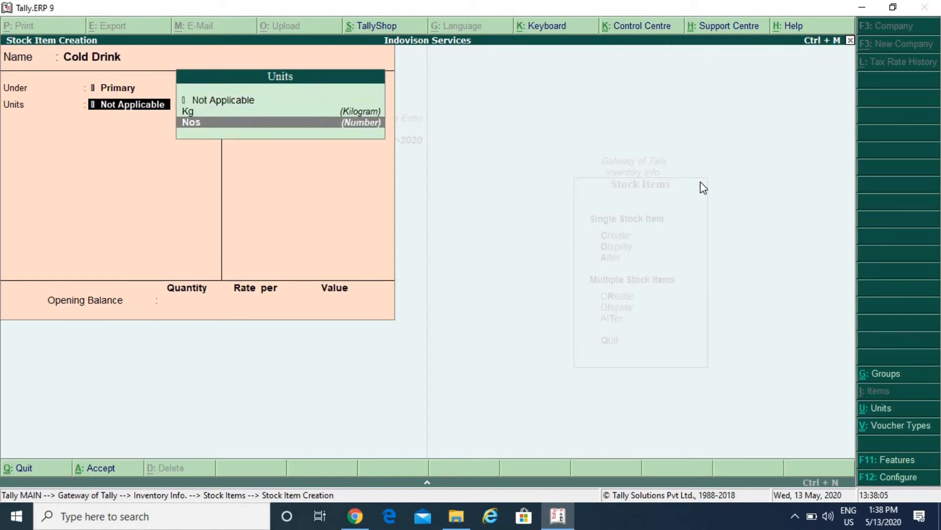
key("Return")
key("Return")
key("Return")
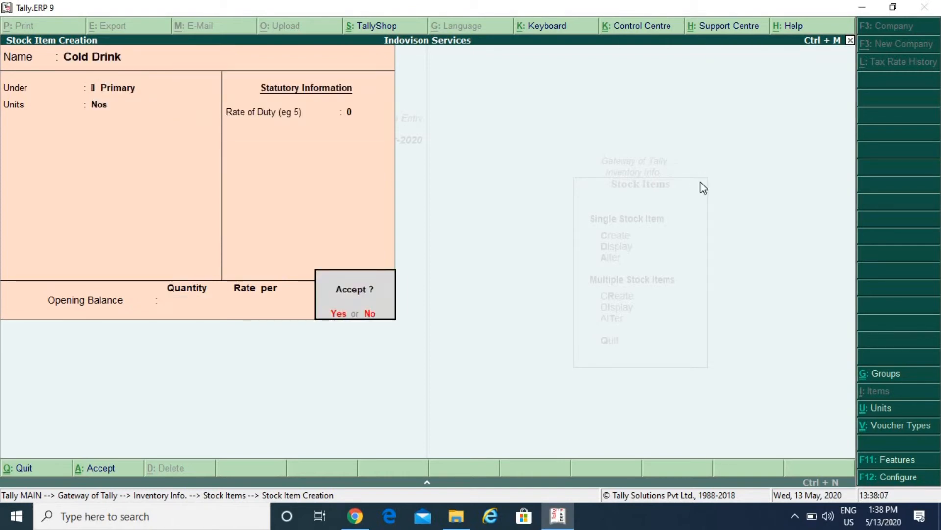
key("Return")
key("Escape")
key("Escape")
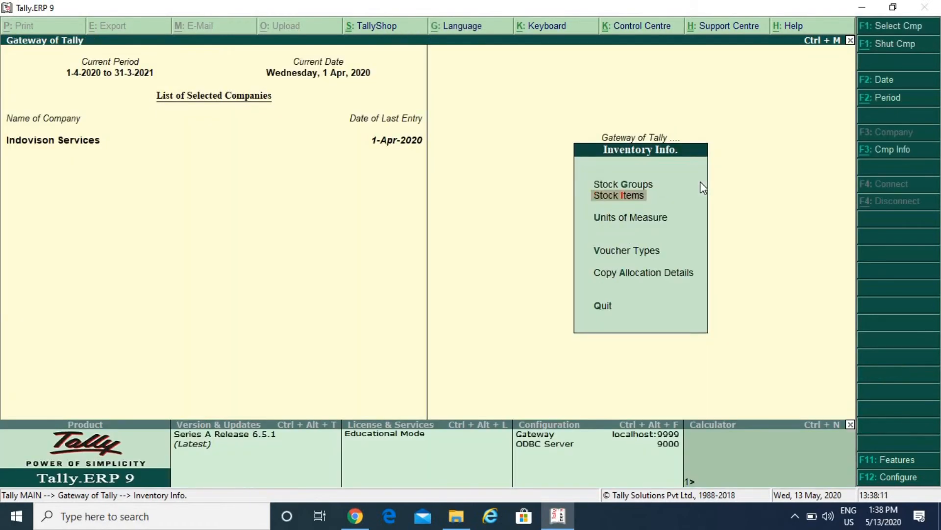
Leave the inventory masters and start a sales voucher with reference number 12.
key("Escape")
key("Down")
key("Return")
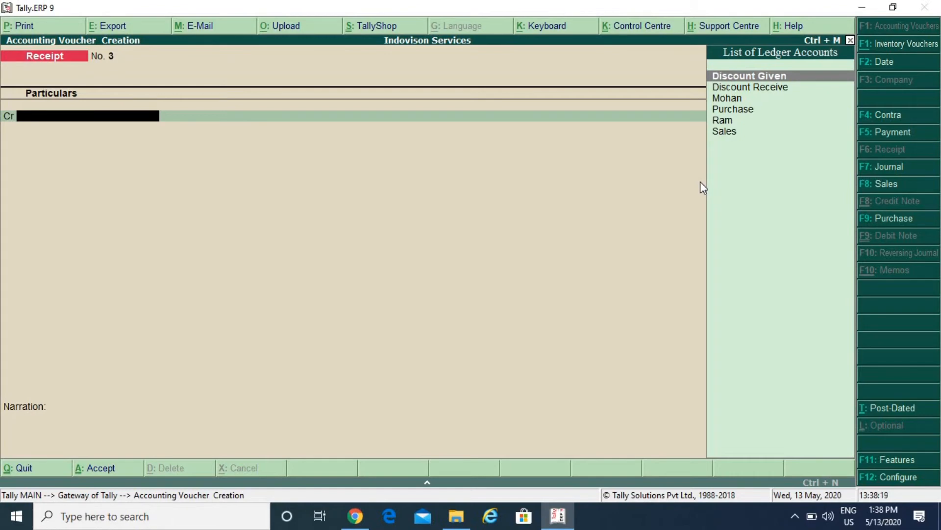
key("F8")
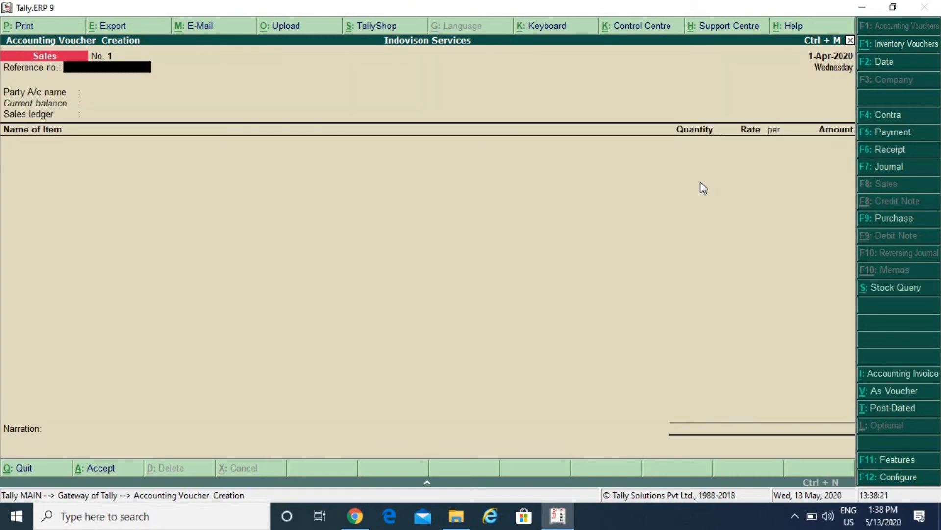
key("Return")
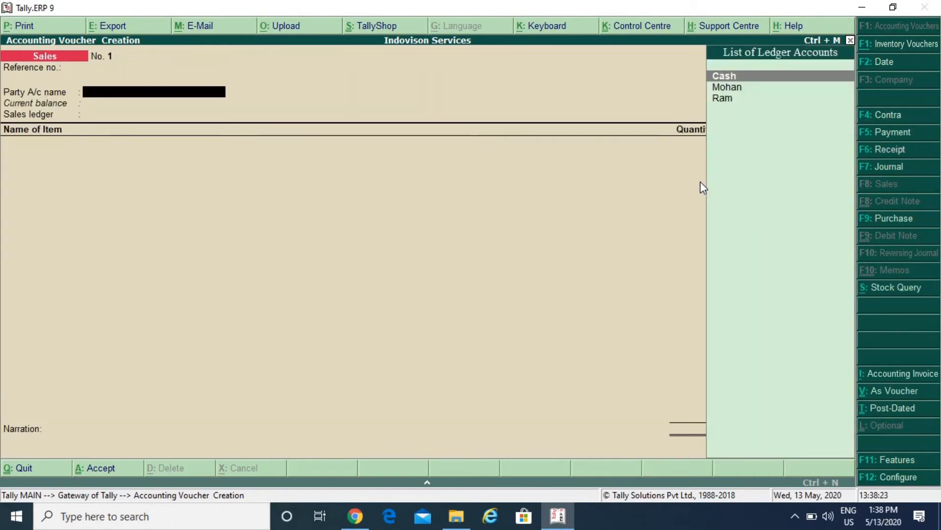
key("BackSpace")
type("12")
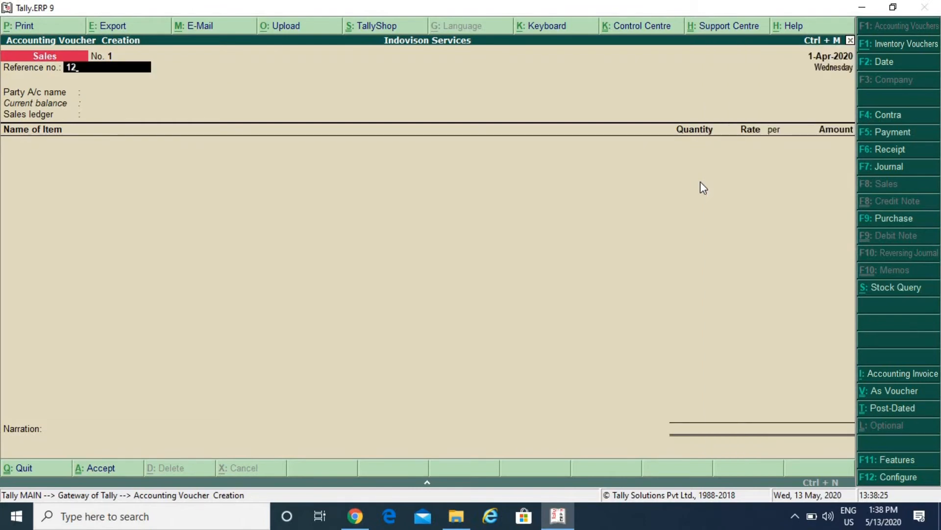
key("Return")
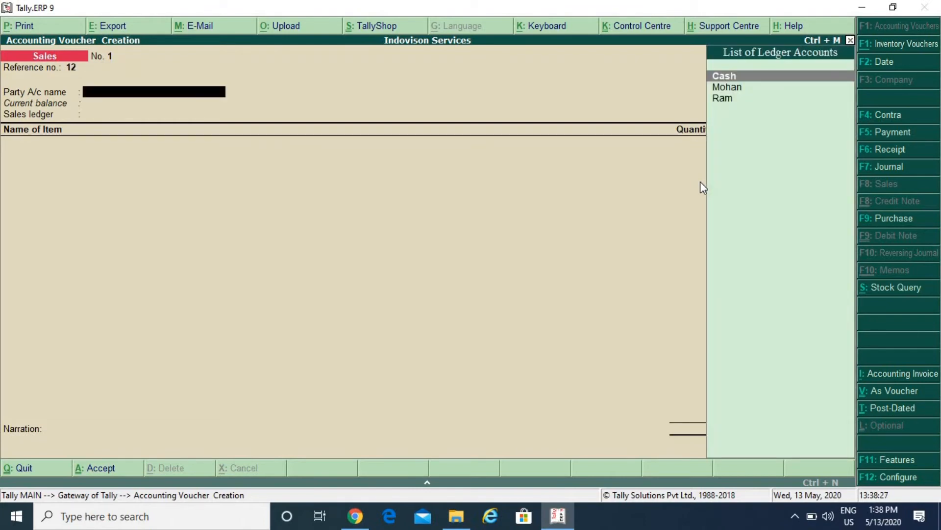
Choose the customer's ledger listed after Cash as the party account, and accept the party details with despatch and order fields blank.
key("Down")
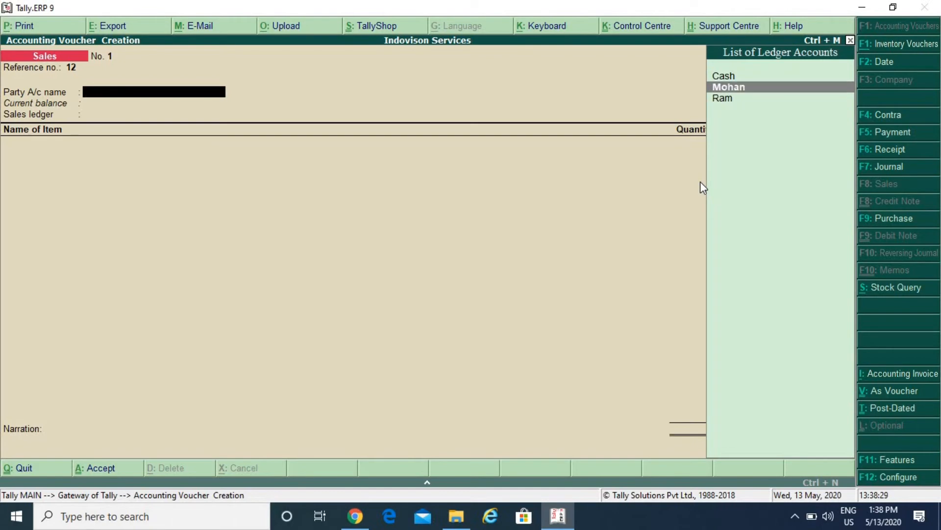
key("Return")
key("Return")
key("Return")
key("Return")
key("Return")
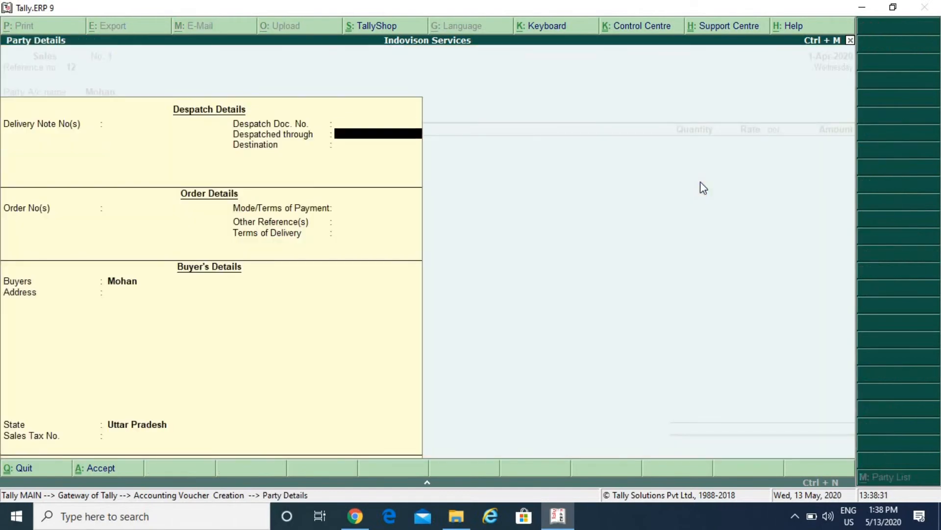
key("BackSpace")
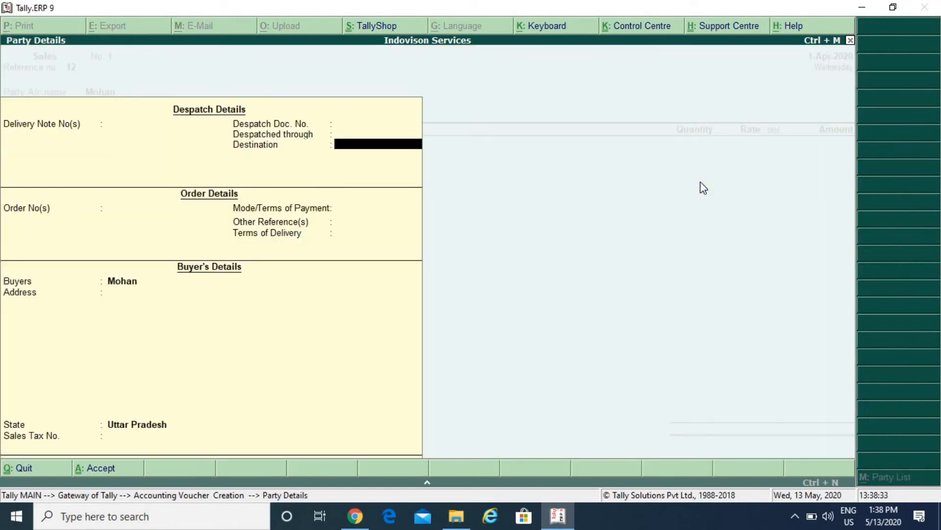
key("BackSpace")
key("BackSpace")
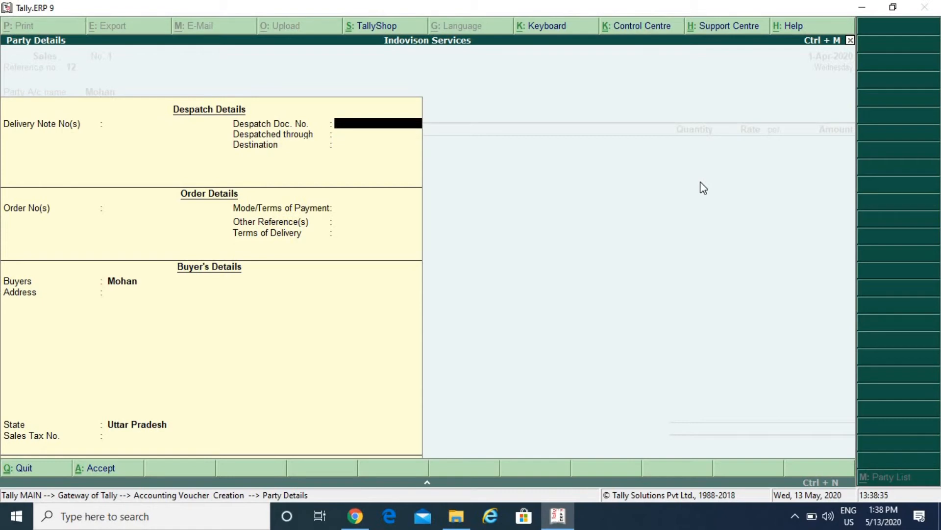
key("Return")
key("Return")
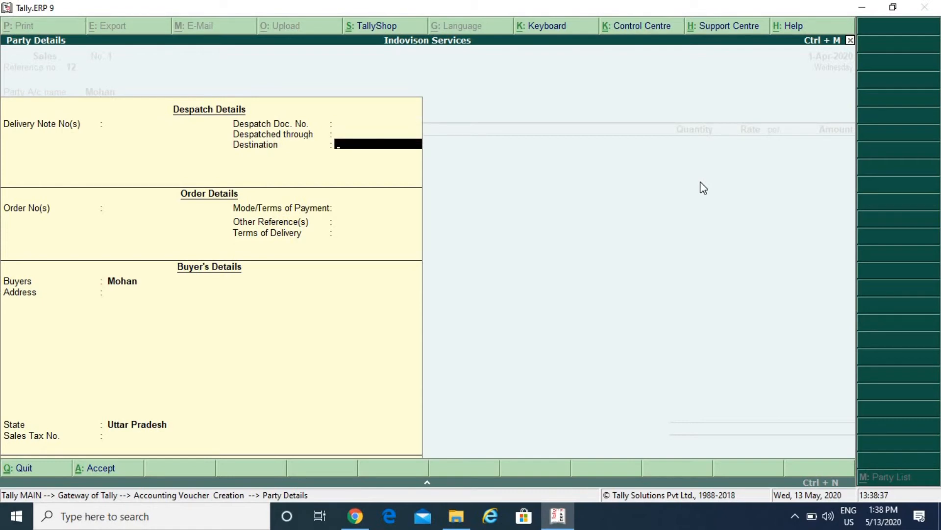
key("Return")
key("Return")
key("Return")
key("Return")
key("Return")
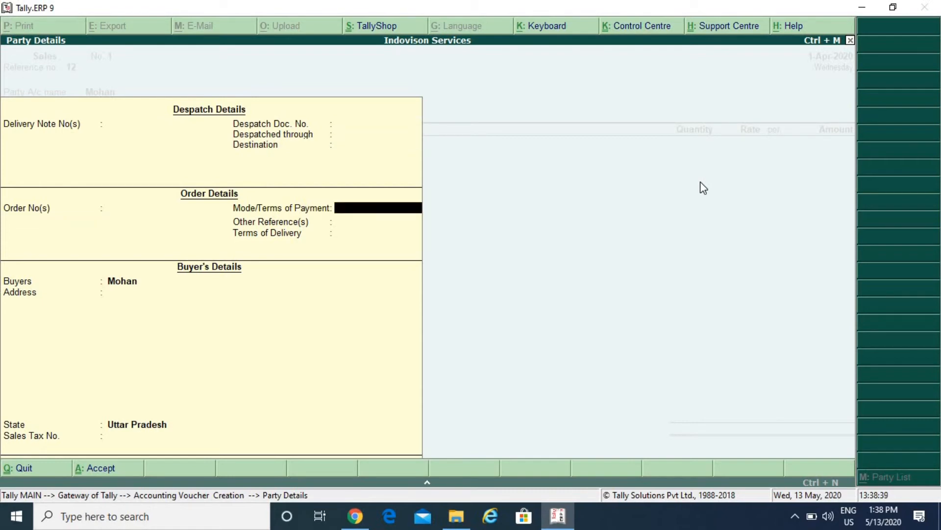
key("Return")
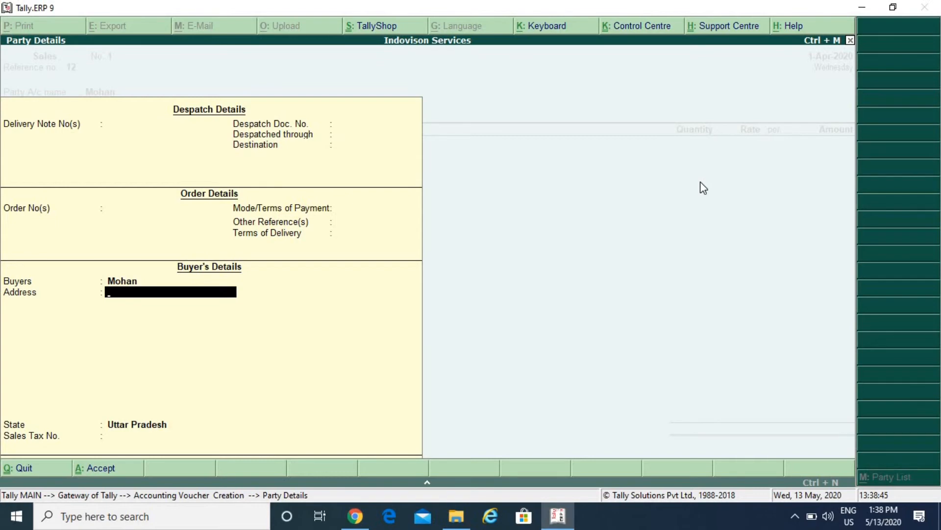
key("Return")
key("Return")
key("Return")
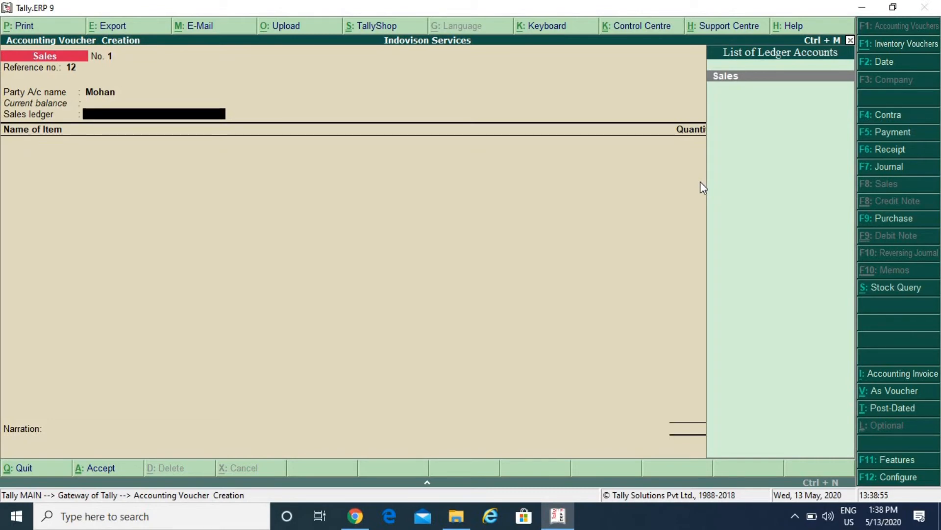
Set the sales ledger to Sales and add the item Cold Drink with quantity 10 Nos at a rate of 95.
key("Return")
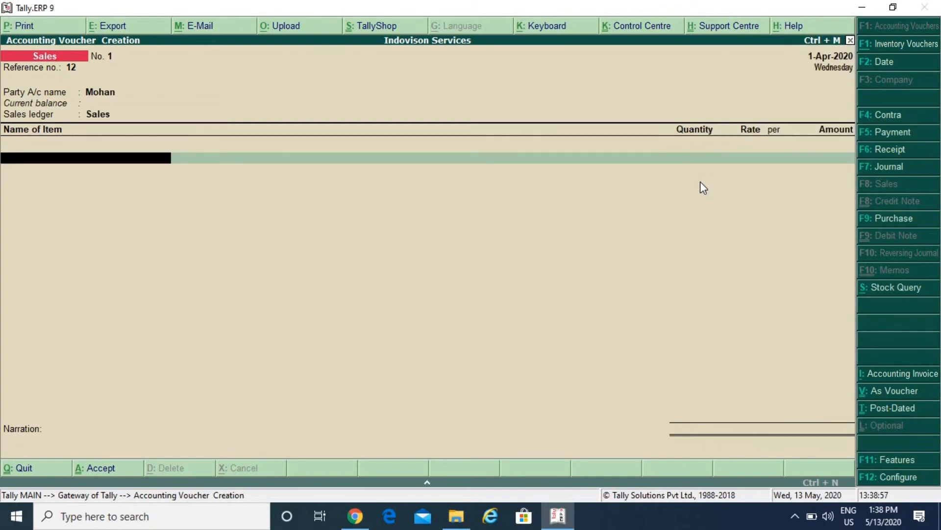
key("Down")
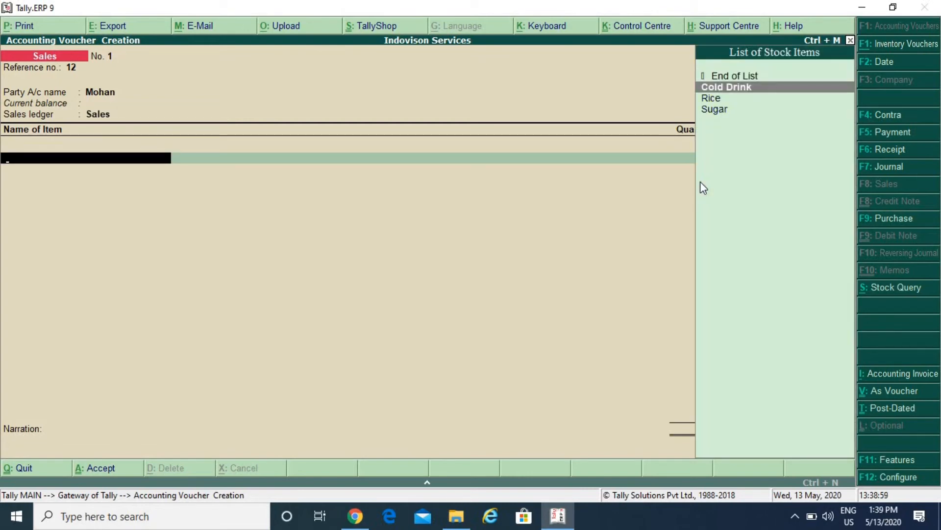
key("Return")
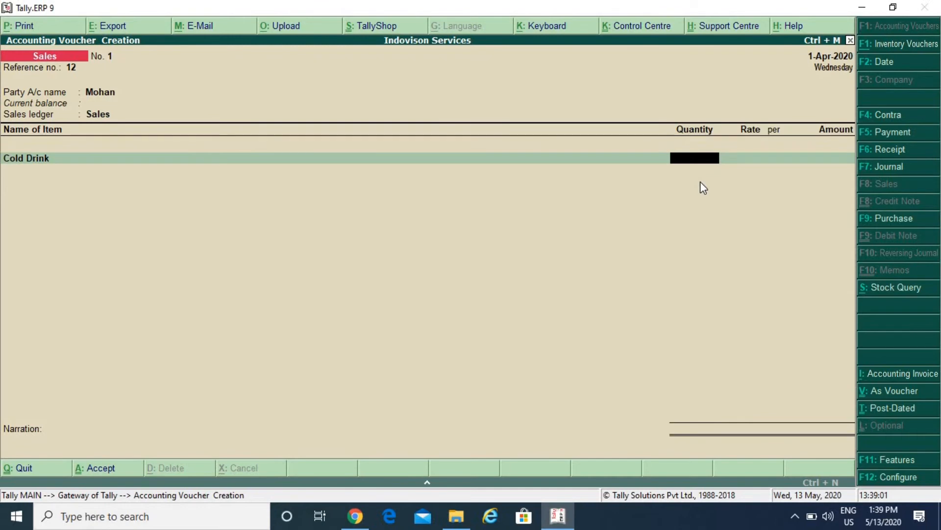
type("10")
key("Return")
key("Return")
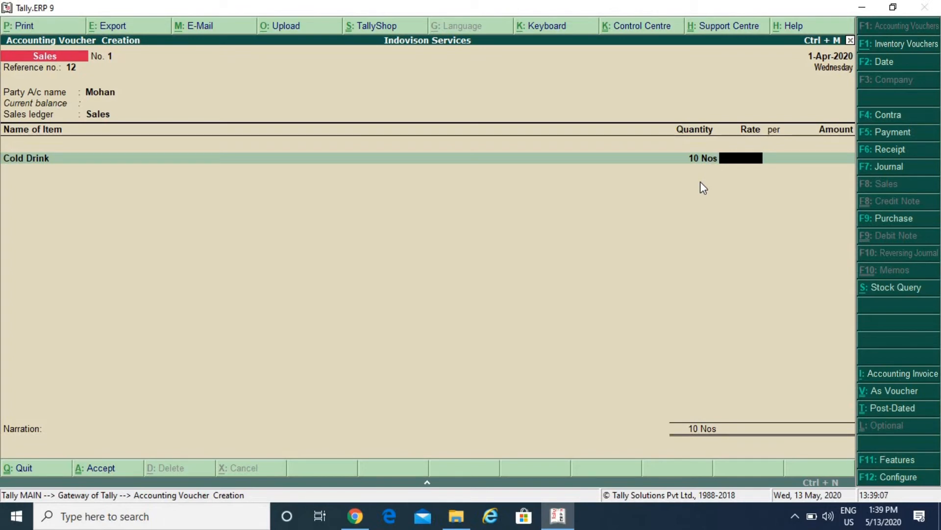
type("95")
key("Return")
key("Return")
key("Return")
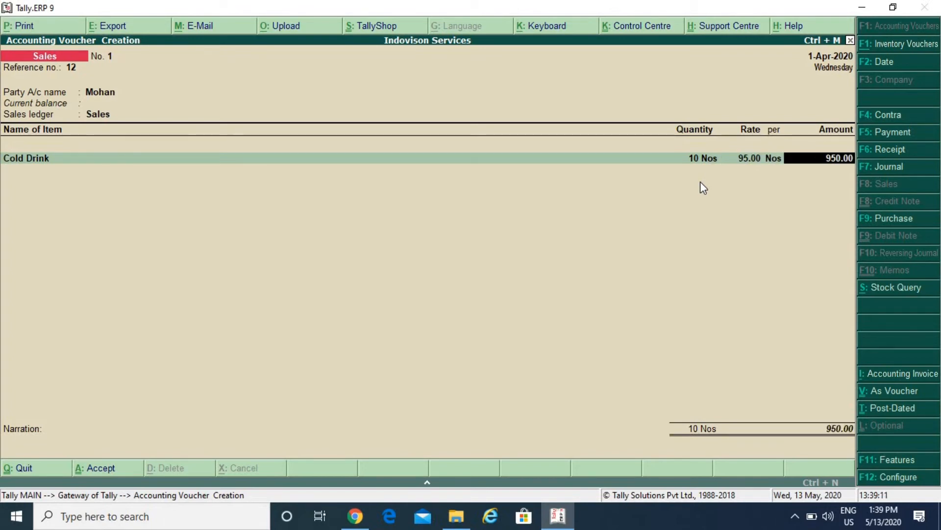
Add Rice as the second sales item with quantity 20 Kg at a rate of 40.
key("Down")
key("Down")
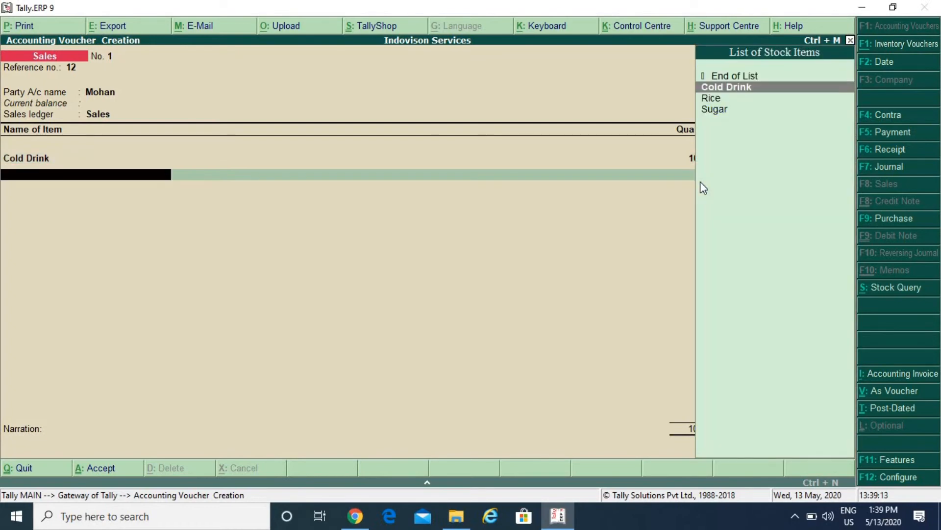
key("Return")
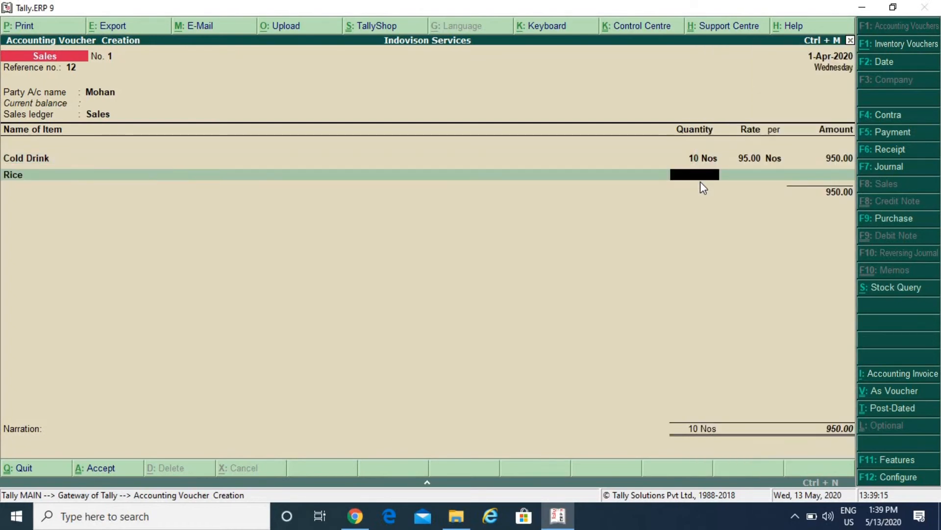
type("20")
key("Return")
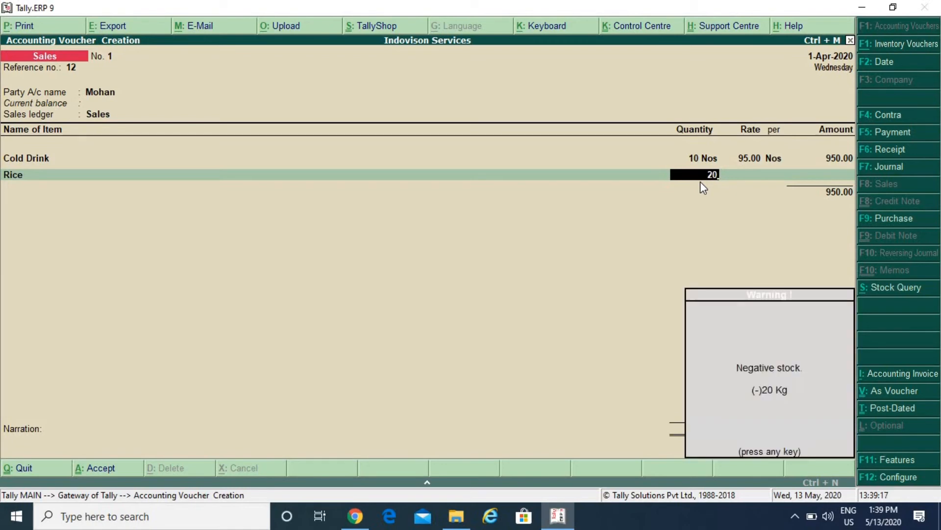
key("Return")
type("40")
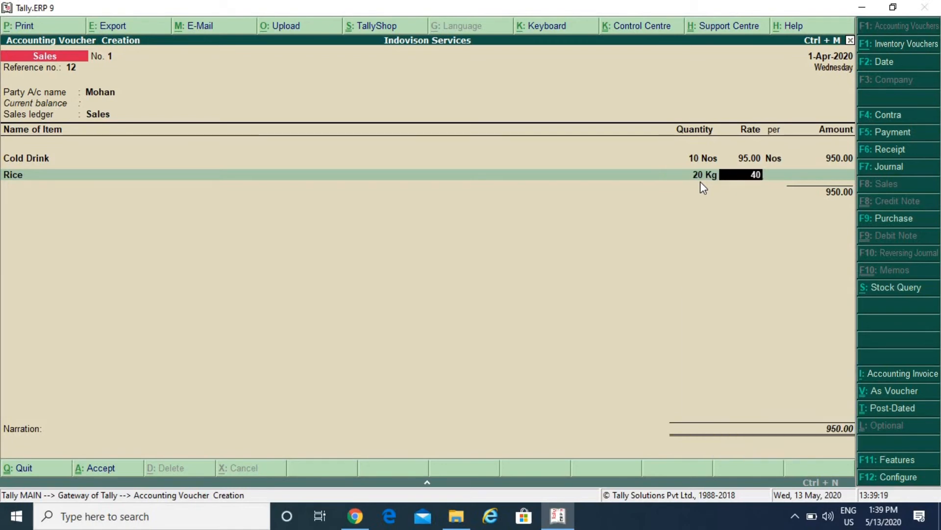
key("Return")
key("Return")
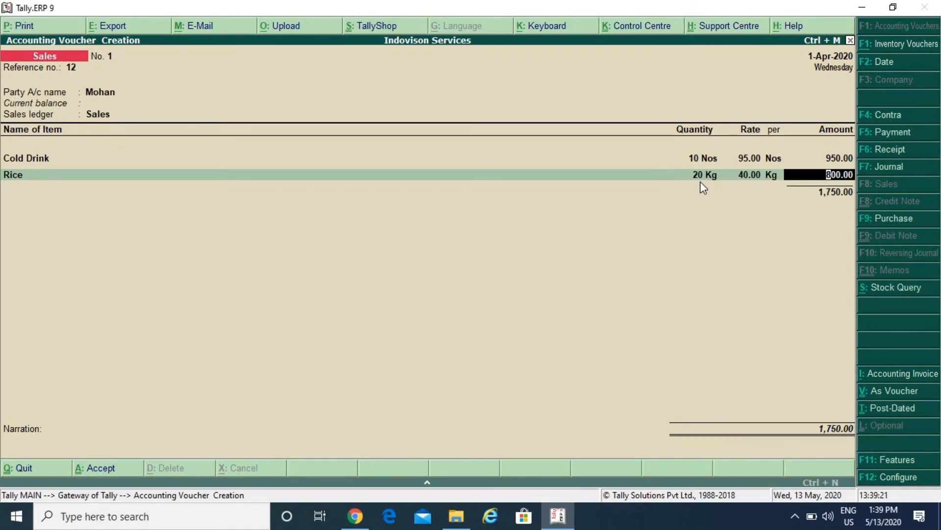
Add Sugar as the third sales item with quantity 15 Kg at a rate of 35.
key("Return")
key("Down")
key("Down")
key("Down")
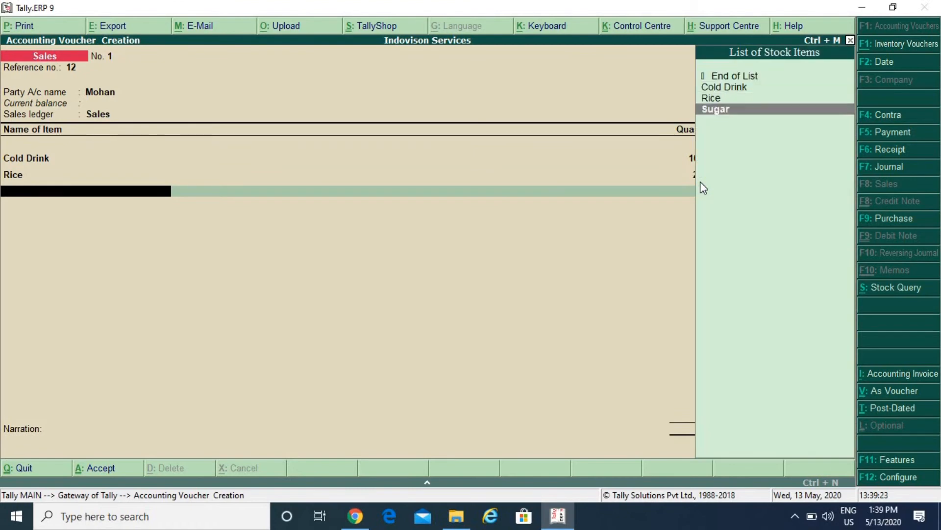
key("Return")
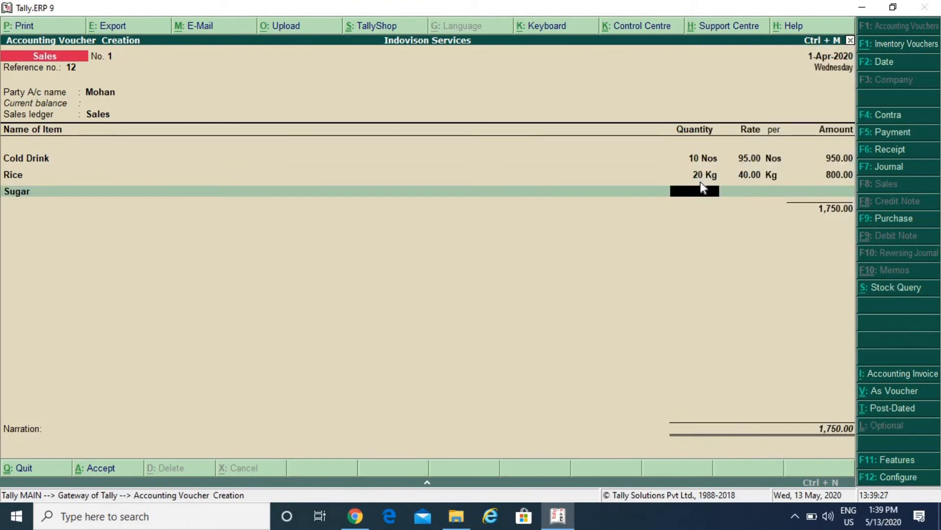
type("5")
key("Return")
key("Return")
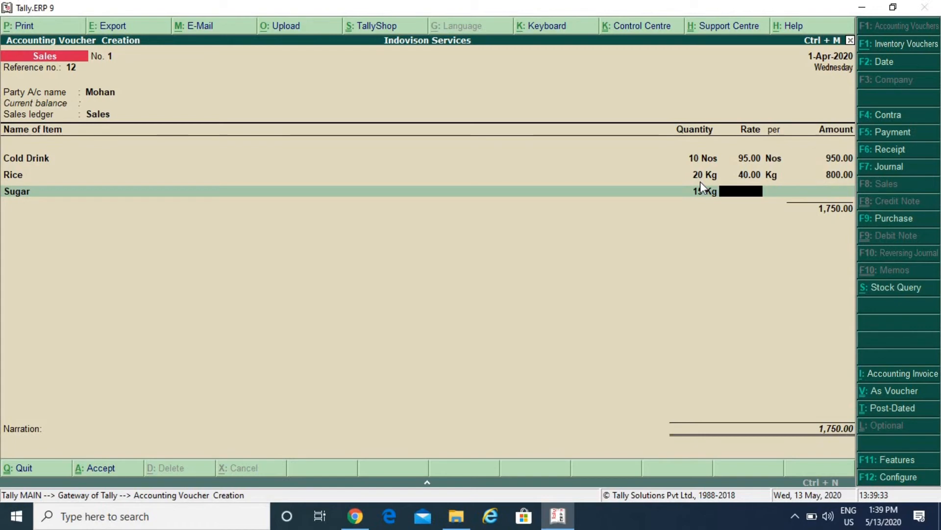
type("35")
key("Return")
key("Return")
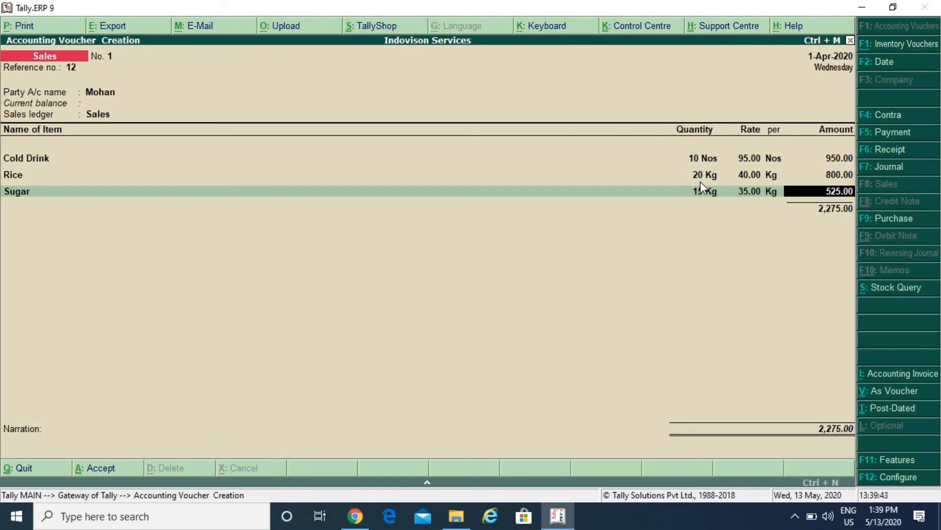
key("Return")
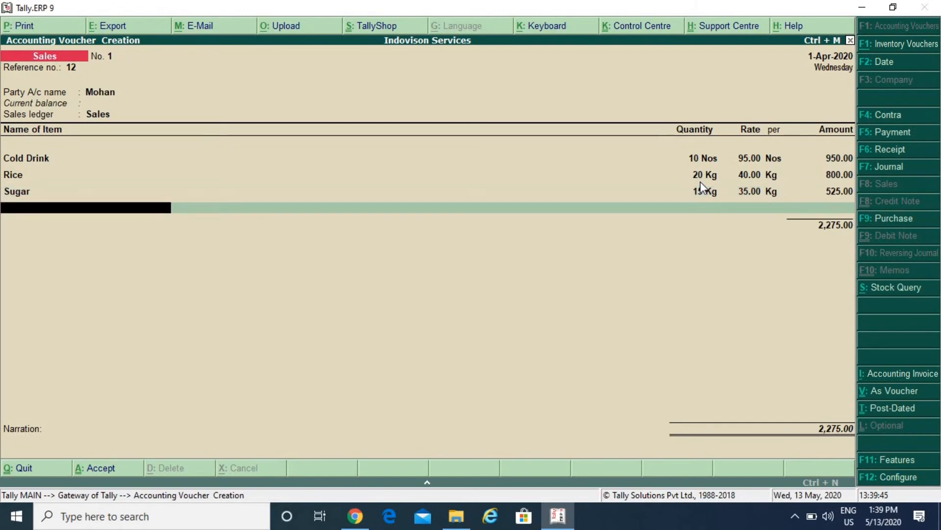
End the sales item list and apply the Discount Given ledger with an amount of -275.
key("Return")
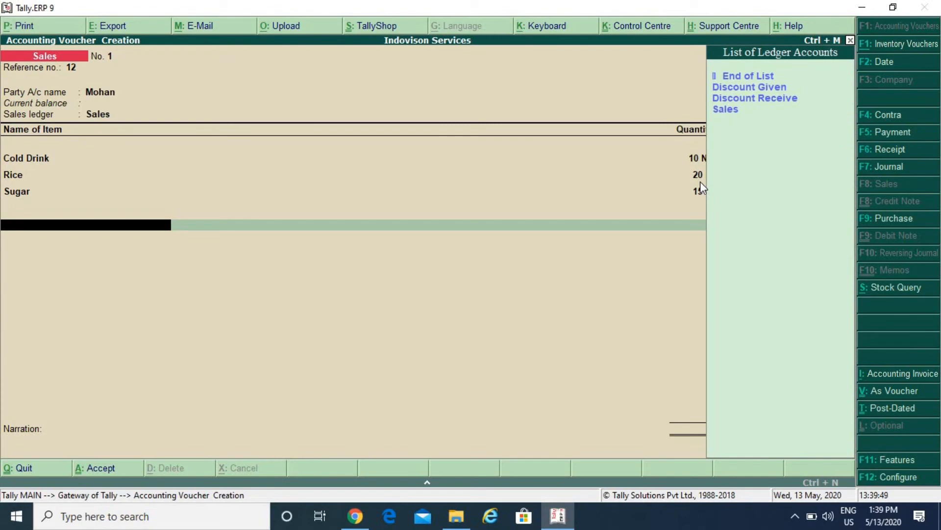
key("Down")
key("Down")
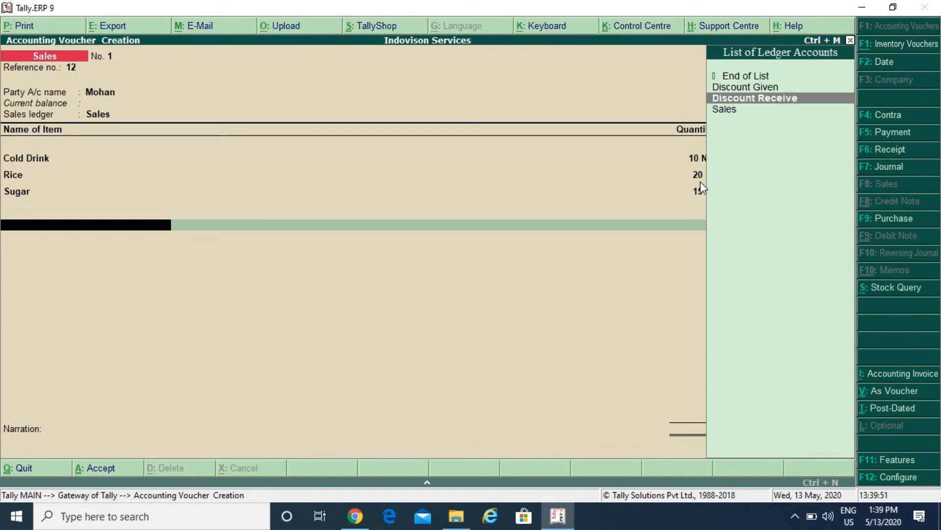
key("Up")
key("Down")
key("Up")
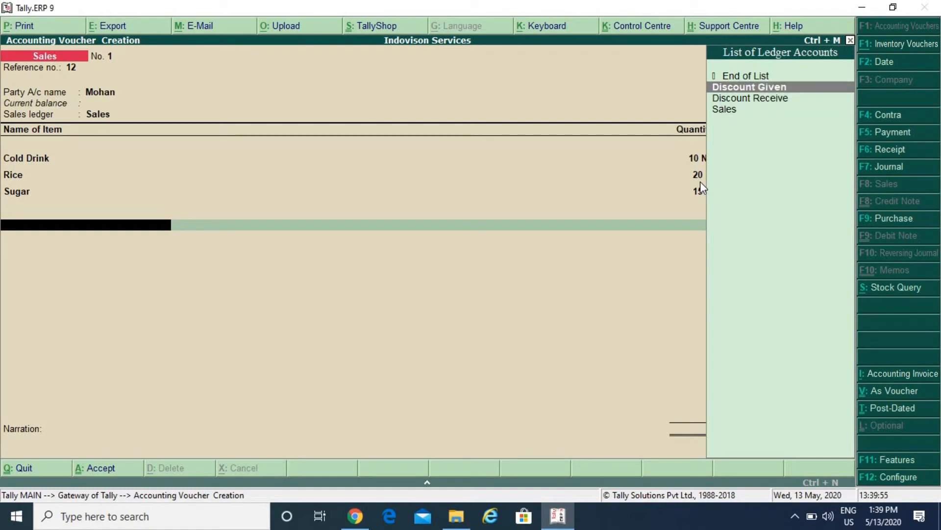
key("Return")
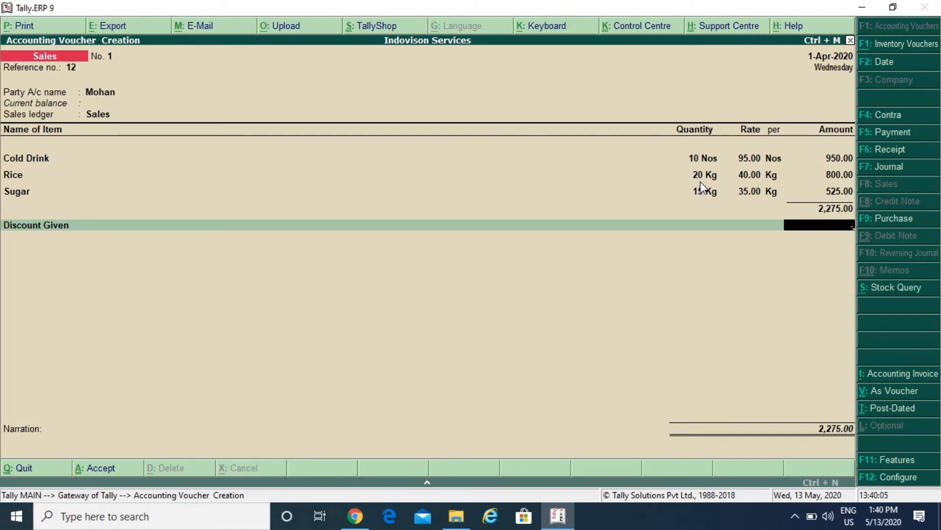
type("275")
key("Return")
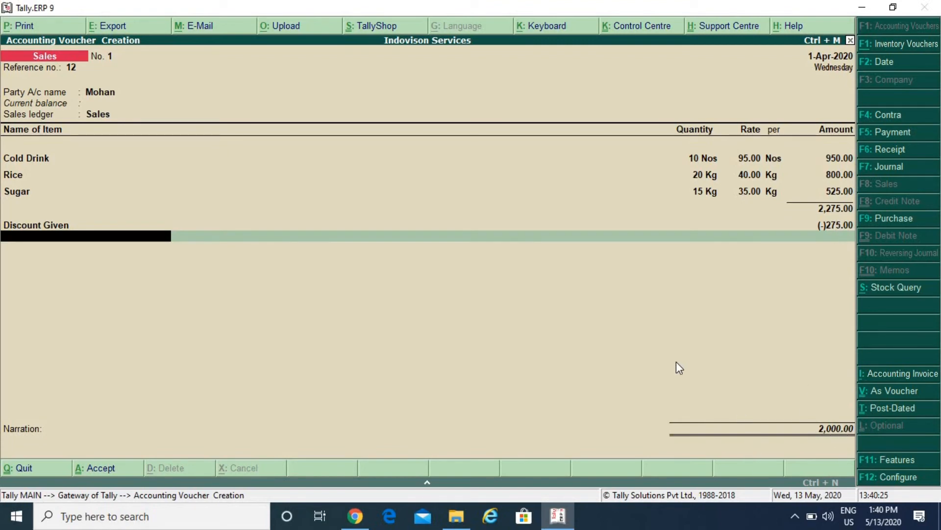
Finish the ledger entries and save the sales voucher with the narration blank.
key("Return")
key("Return")
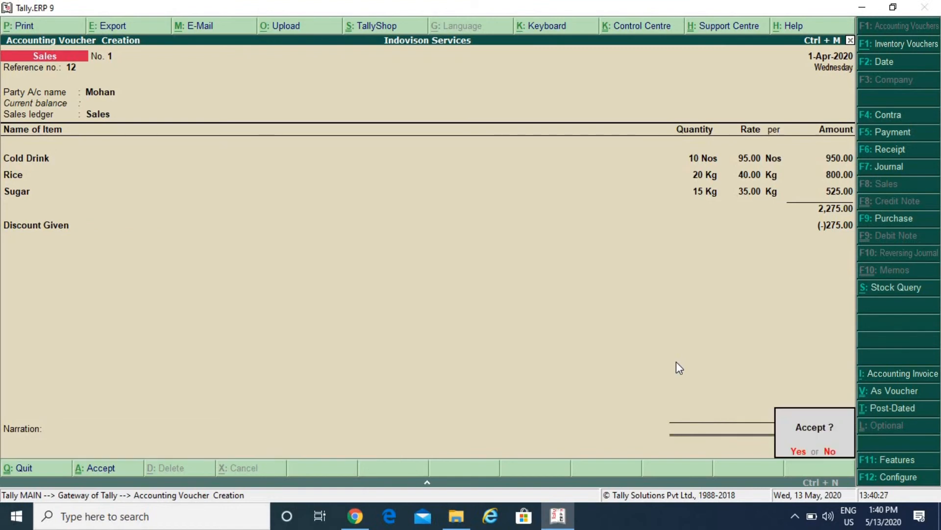
key("Return")
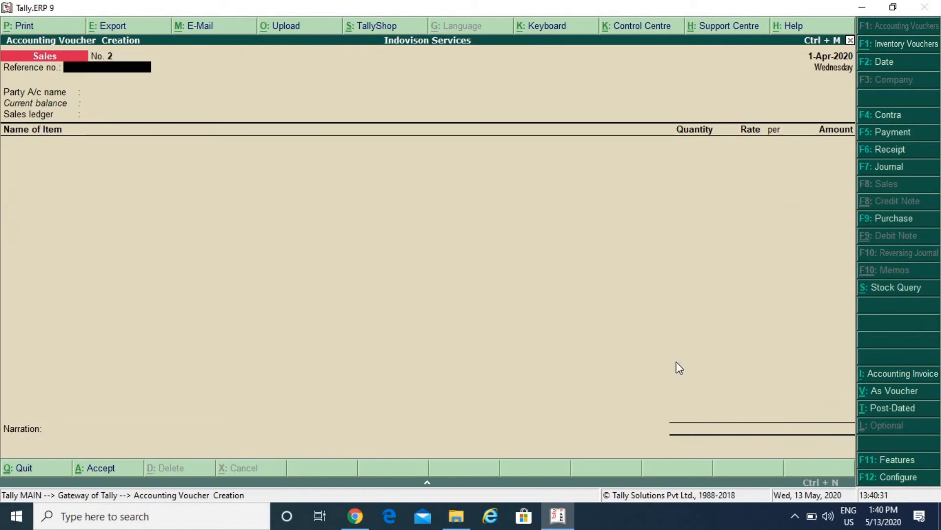
Start a purchase voucher with supplier invoice number 134 dated 1-Apr-2020.
left_click(876, 223)
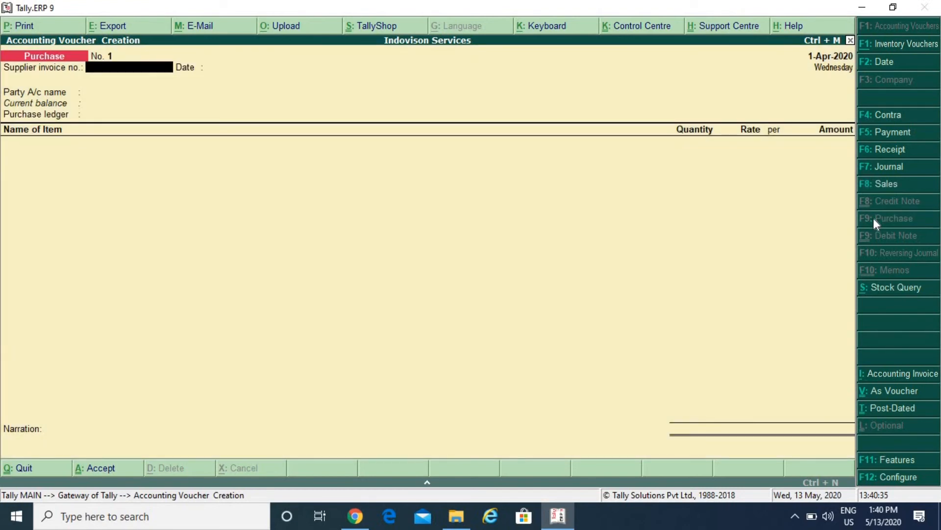
type("134")
key("Return")
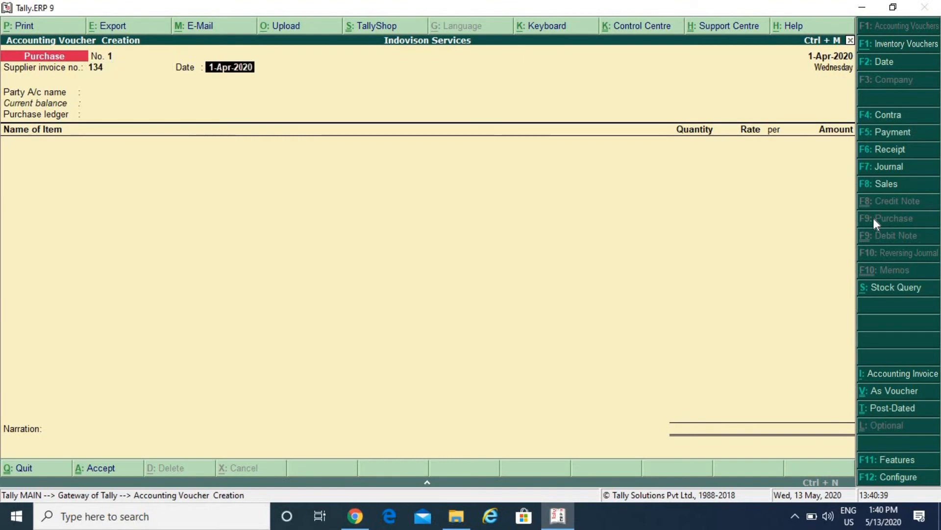
key("Return")
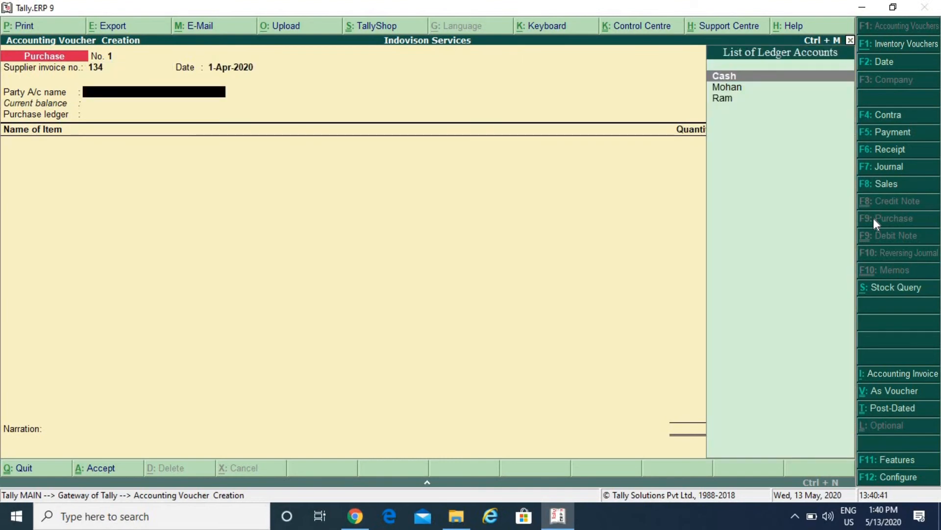
Choose the supplier's ledger, last in the list, as party account, accept the supplier details and set the purchase ledger to Purchase.
key("Down")
key("Down")
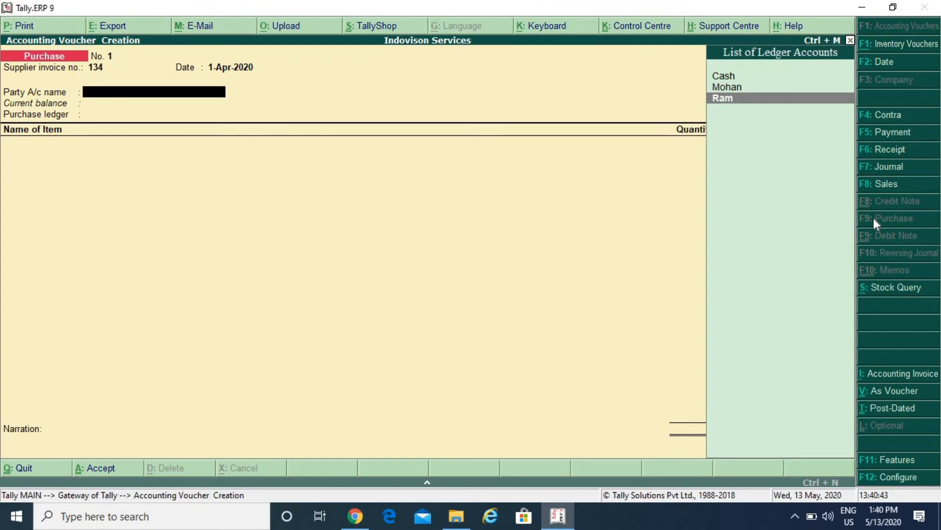
key("Return")
key("Return")
key("Return")
key("Return")
key("Return")
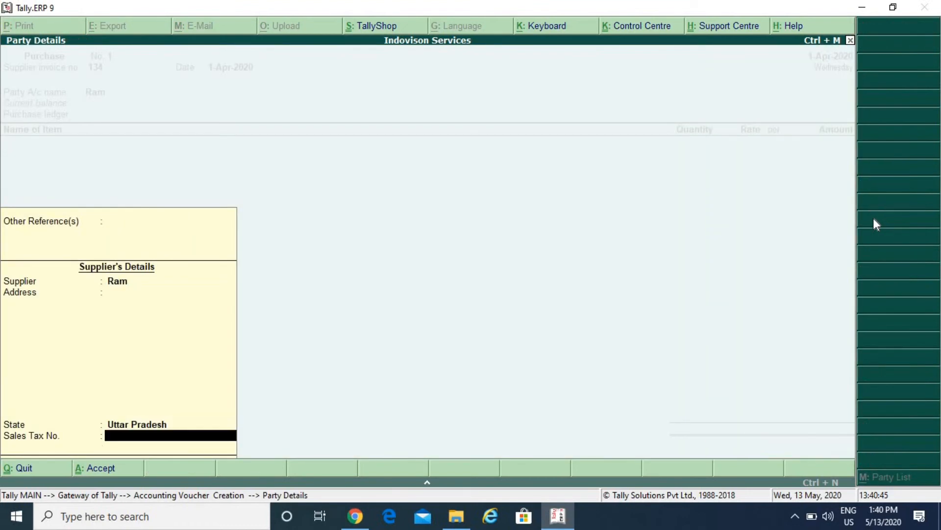
key("Return")
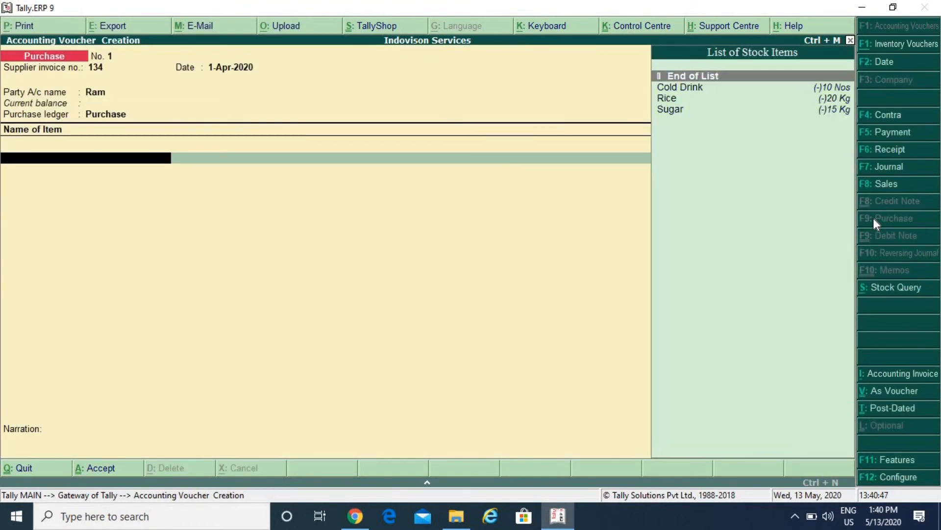
Add Cold Drink as the first purchase item with quantity 12 Nos at a rate of 80.
key("Down")
key("Return")
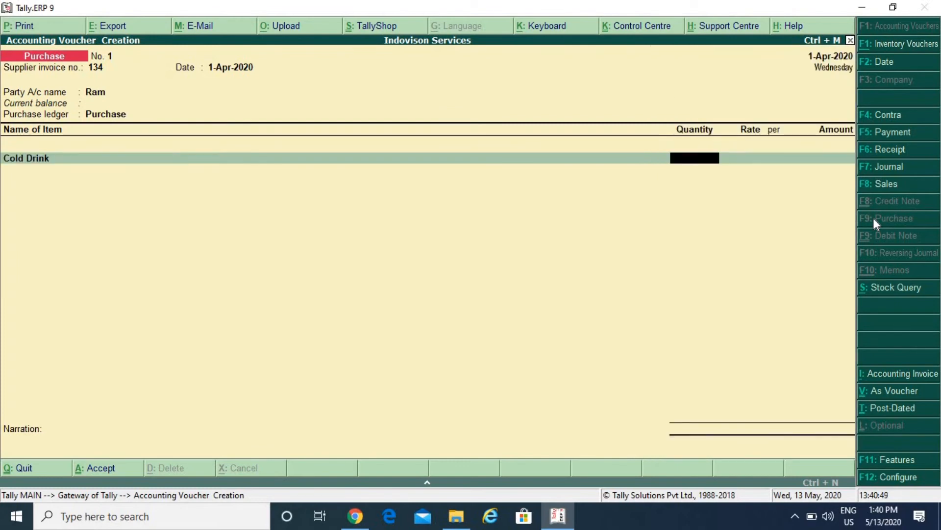
type("12")
key("Return")
type("100")
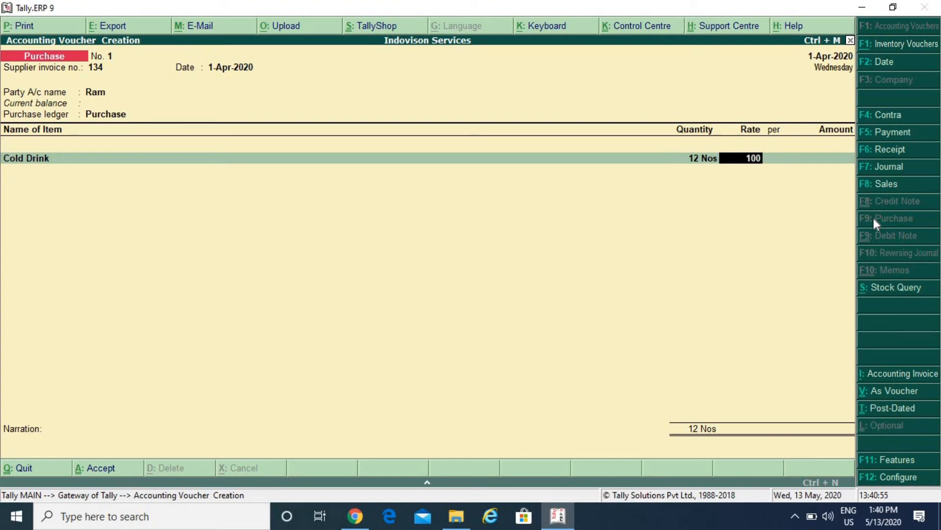
key("BackSpace")
key("BackSpace")
key("BackSpace")
type("1")
key("BackSpace")
type("80")
key("Return")
key("Return")
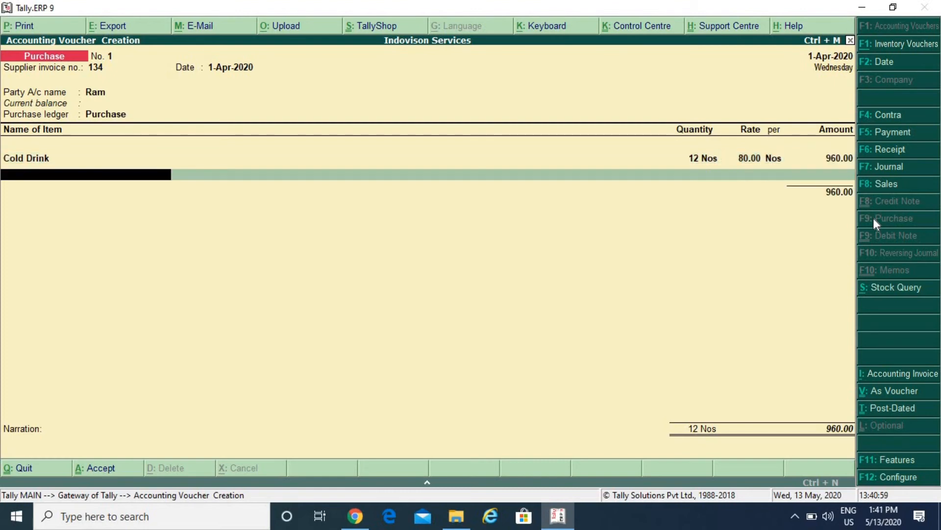
Add Rice as the second purchase item with quantity 30 Kg at a rate of 35.
key("Down")
key("Down")
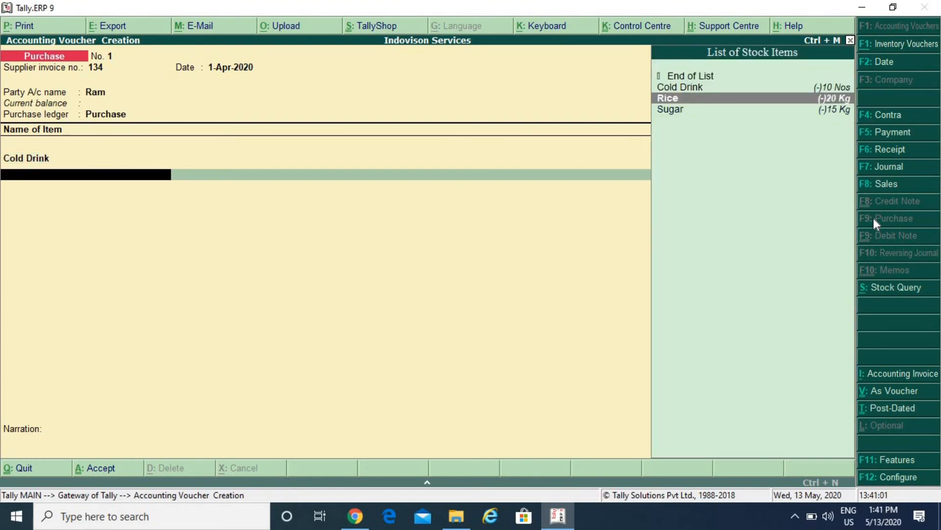
key("Return")
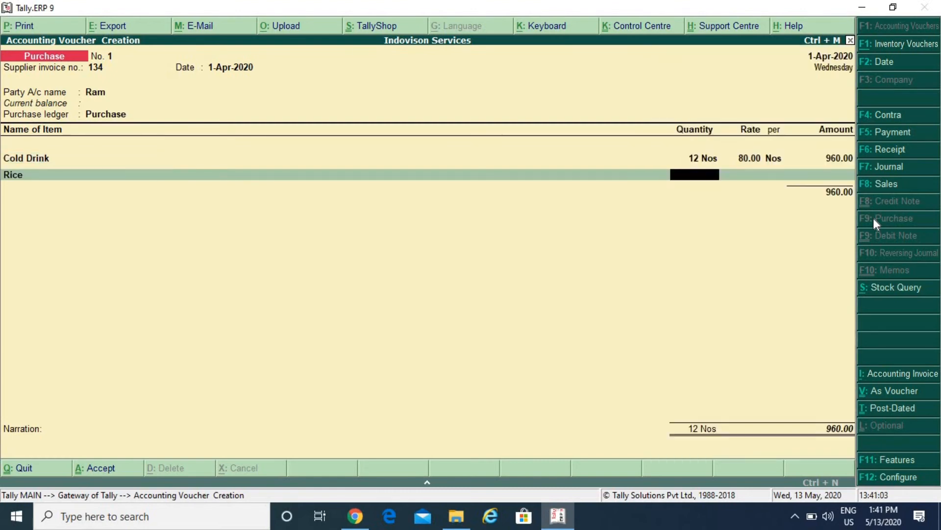
type("30")
key("Return")
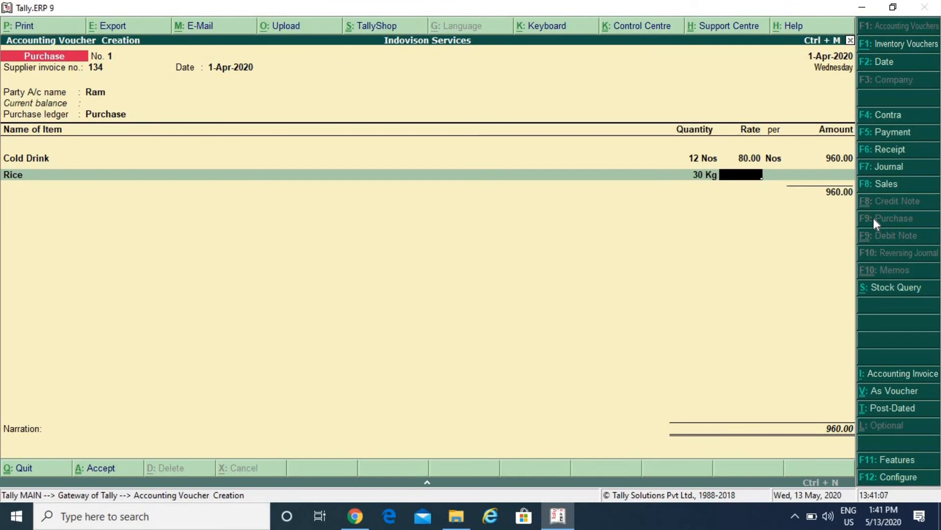
type("35")
key("Return")
key("Return")
key("Return")
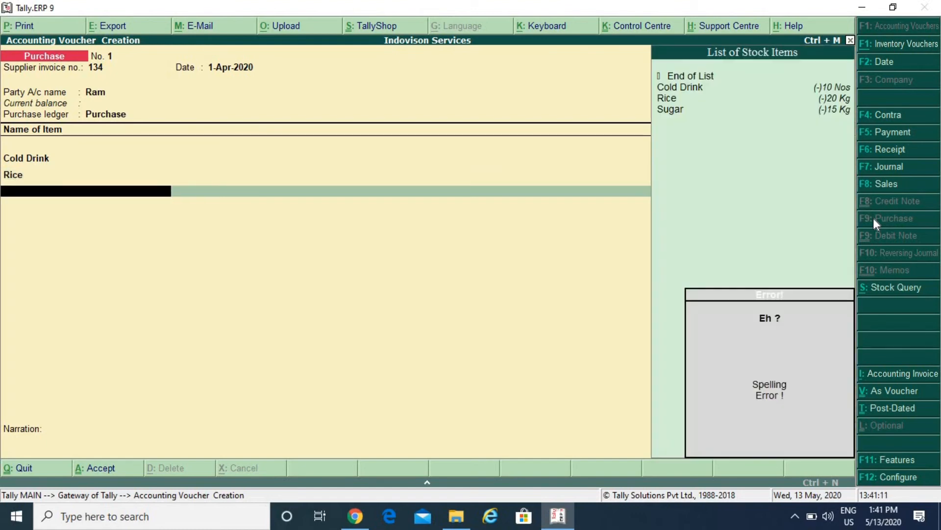
Add Sugar as the third purchase item with quantity 25 Kg at a rate of 20.
key("Down")
key("Down")
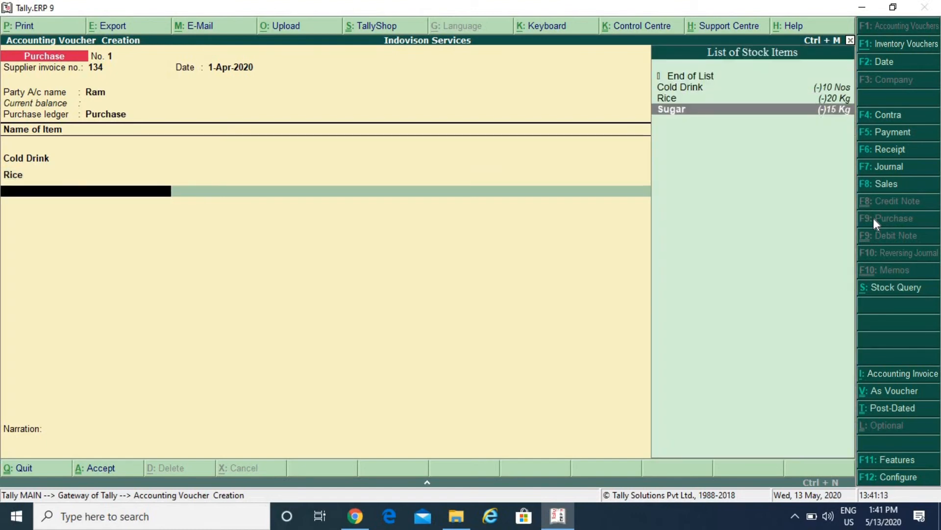
key("Return")
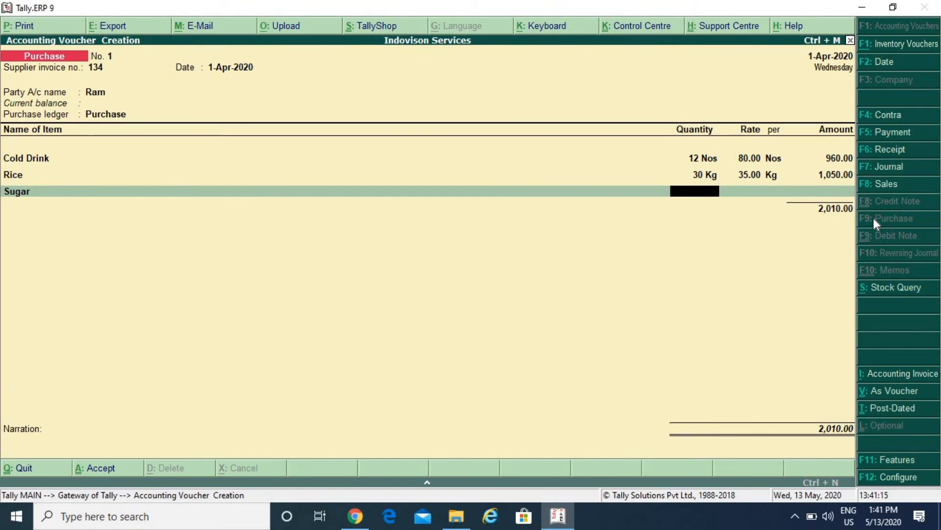
type("25")
key("Return")
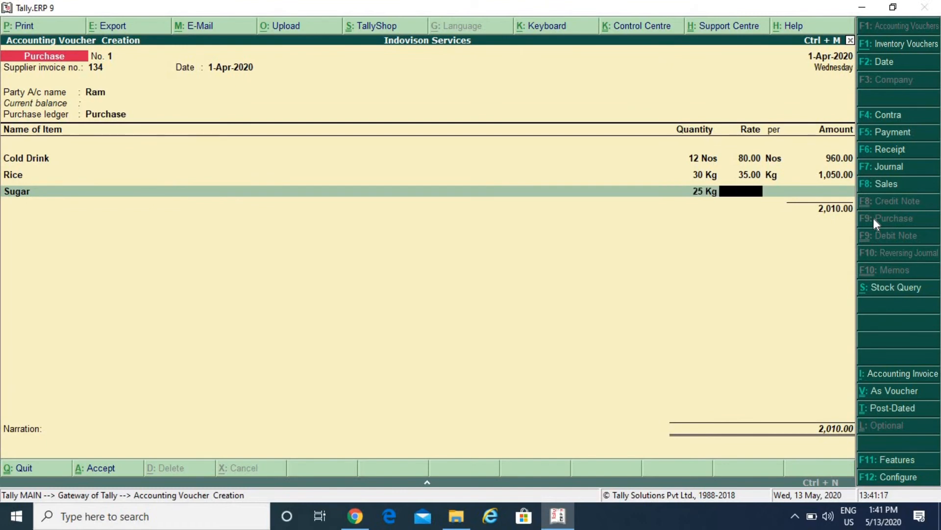
type("20")
key("Return")
key("Return")
End the purchase item list and apply the Discount Receive ledger with an amount of -510.
key("Return")
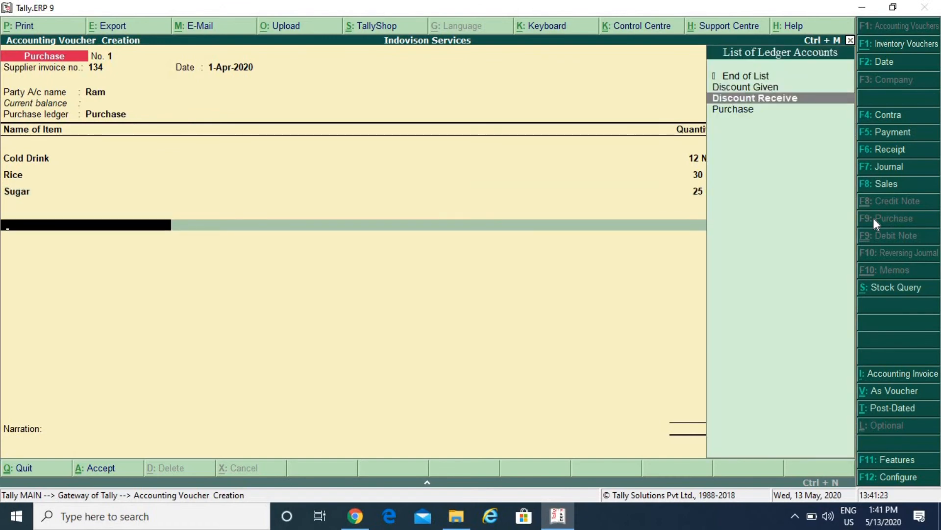
key("Return")
key("Return")
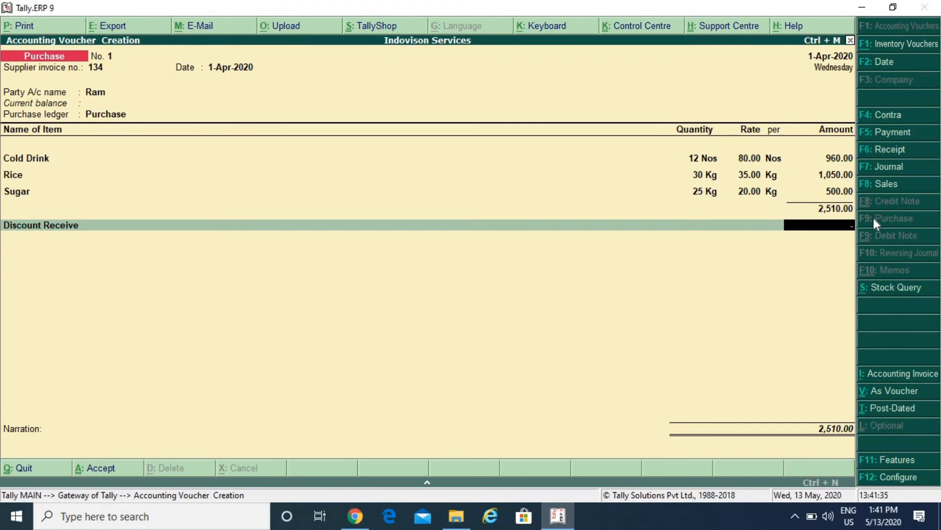
type("10")
key("Return")
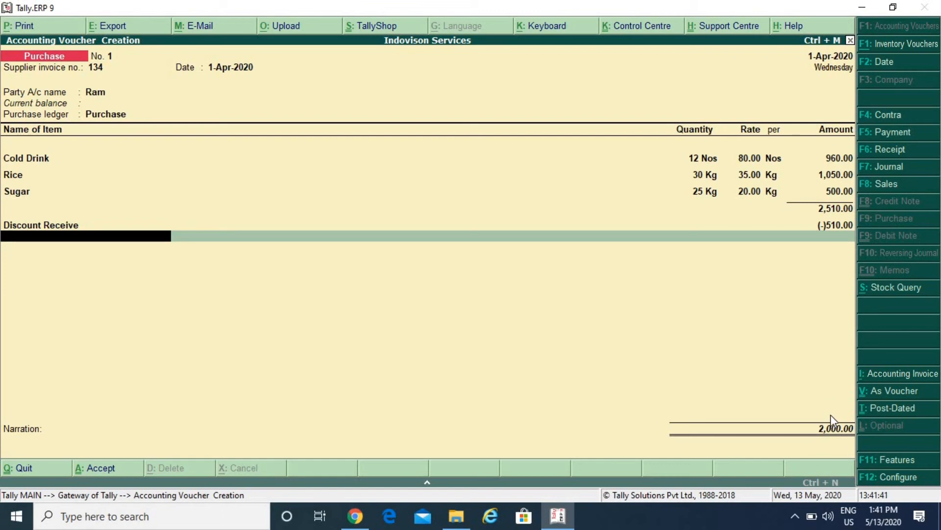
Finish the ledger entries and save the purchase voucher with the narration blank.
key("Return")
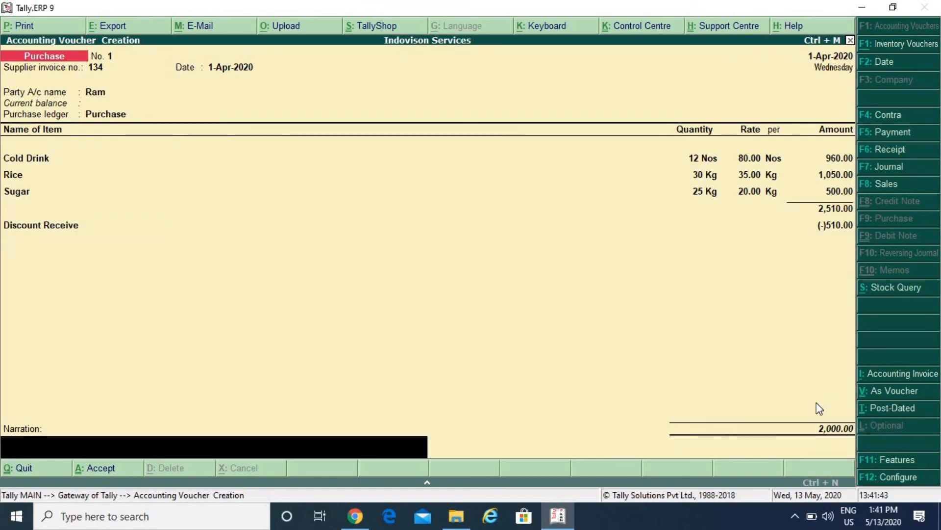
key("Return")
key("Return")
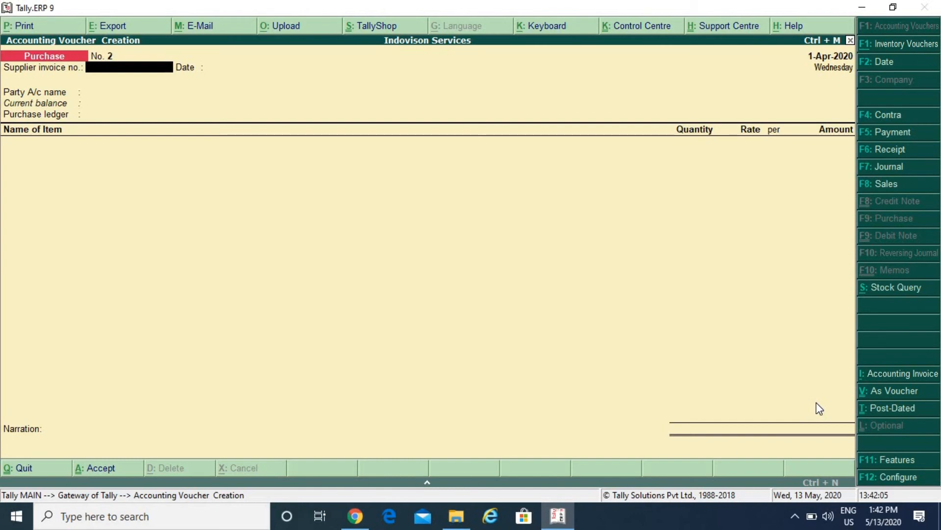
Leave purchase voucher entry and open the company's Inventory Features.
key("Escape")
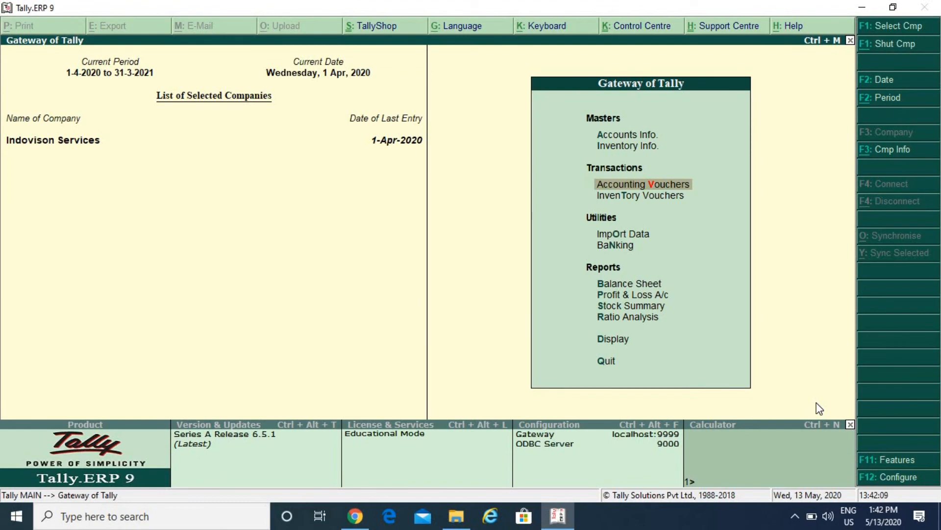
key("F11")
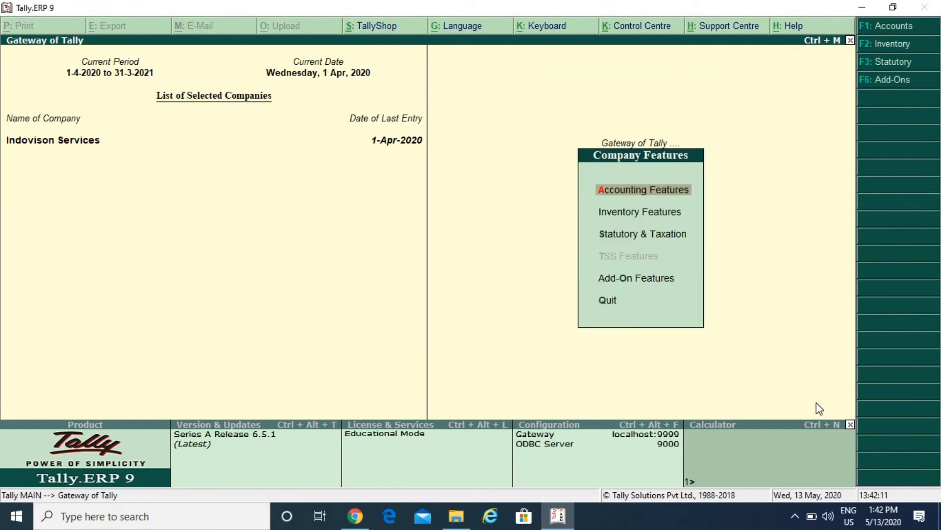
key("Down")
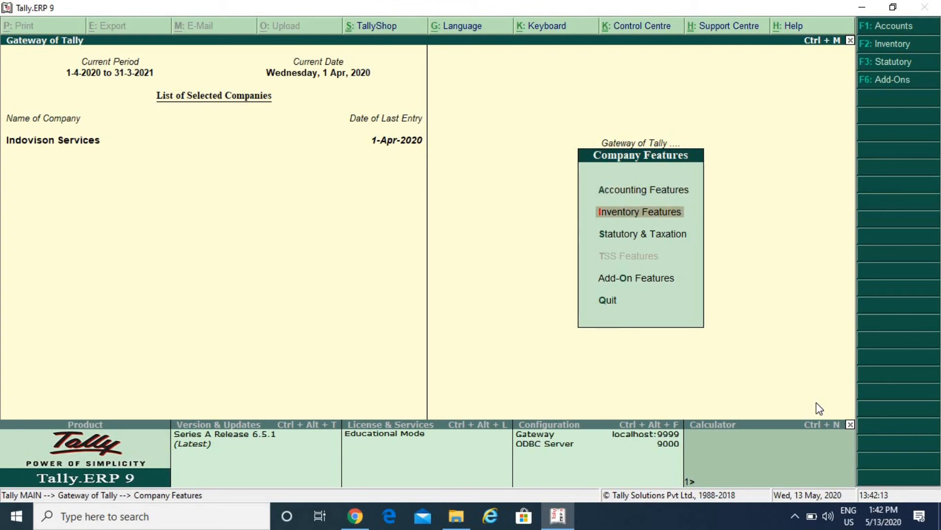
key("Return")
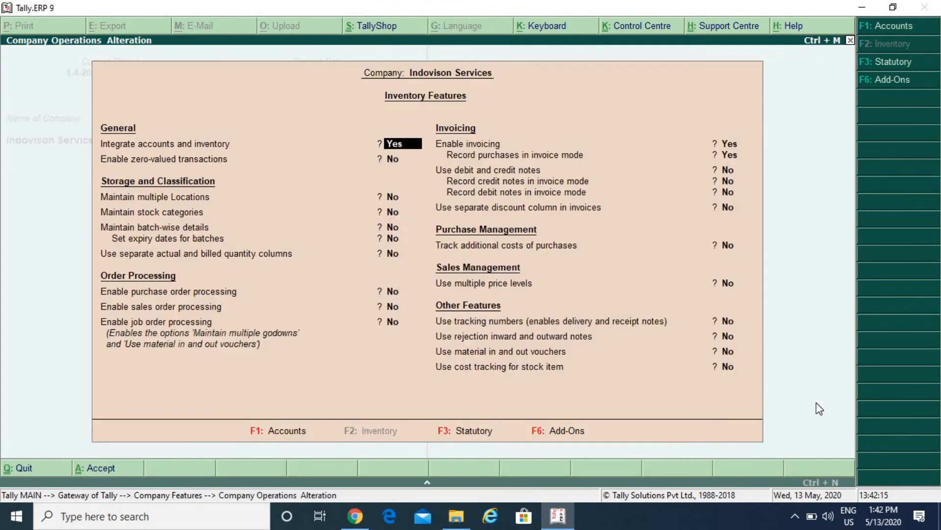
Set 'Use separate discount column in invoices' to Yes, keep the other inventory options, and accept the changes.
key("Return")
key("Return")
key("Return")
key("Return")
key("Return")
key("Return")
key("Return")
key("Return")
key("Return")
key("Return")
key("Return")
key("Return")
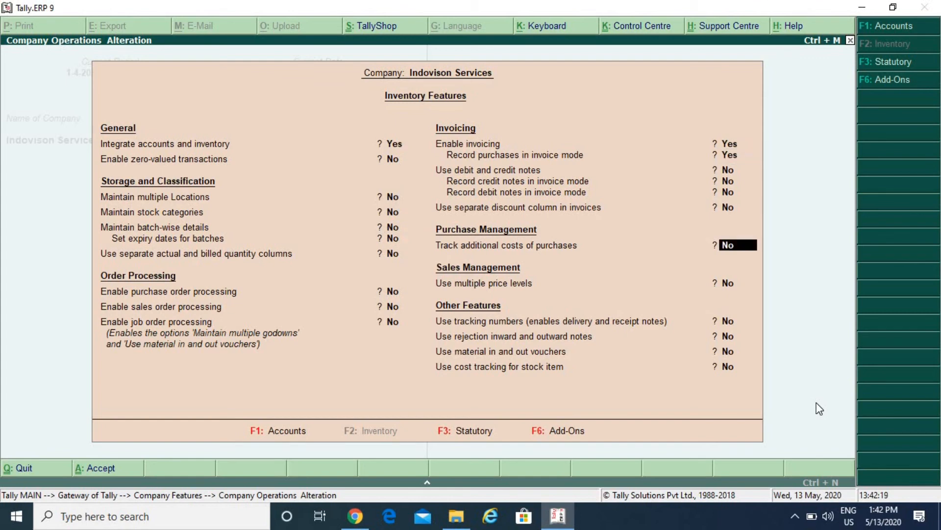
key("Up")
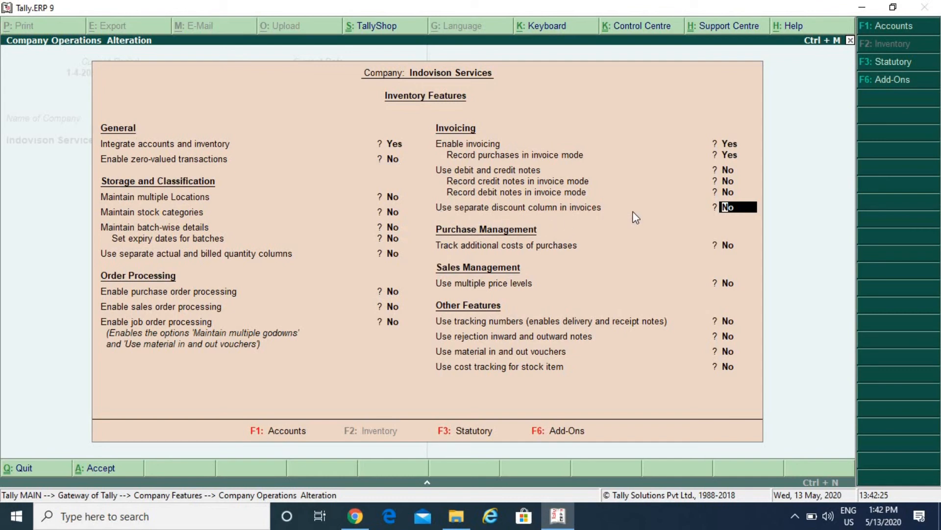
type("yes")
key("Return")
key("Return")
key("Return")
key("Return")
key("Return")
key("Return")
key("Return")
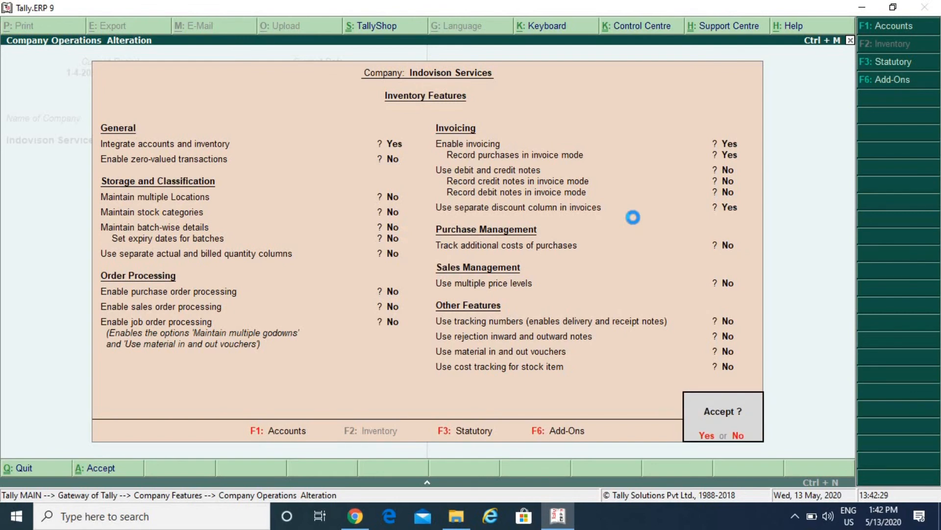
key("Return")
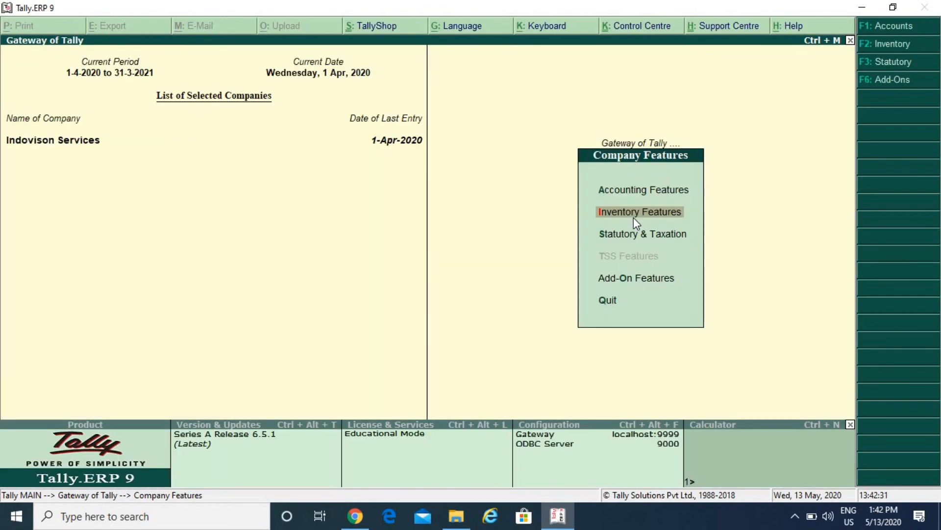
Start a new sales voucher with reference number 34.
key("Escape")
key("Return")
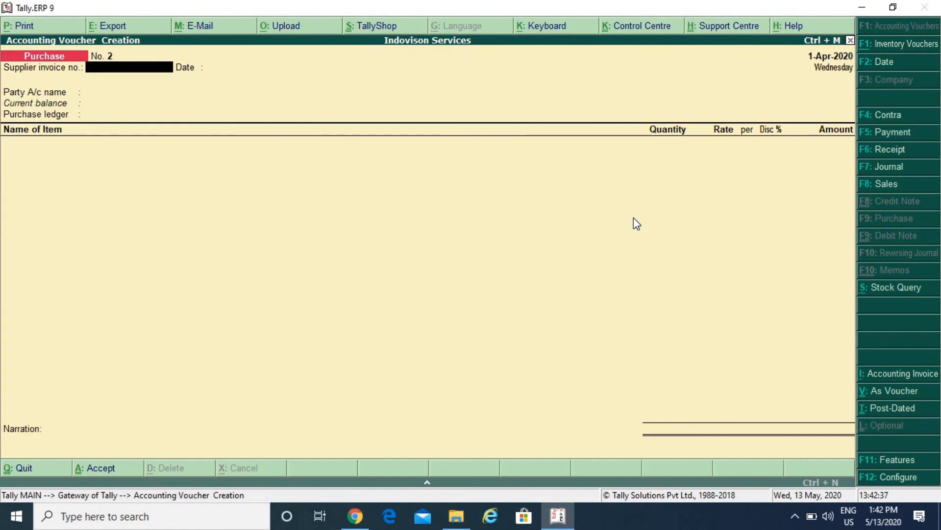
key("F8")
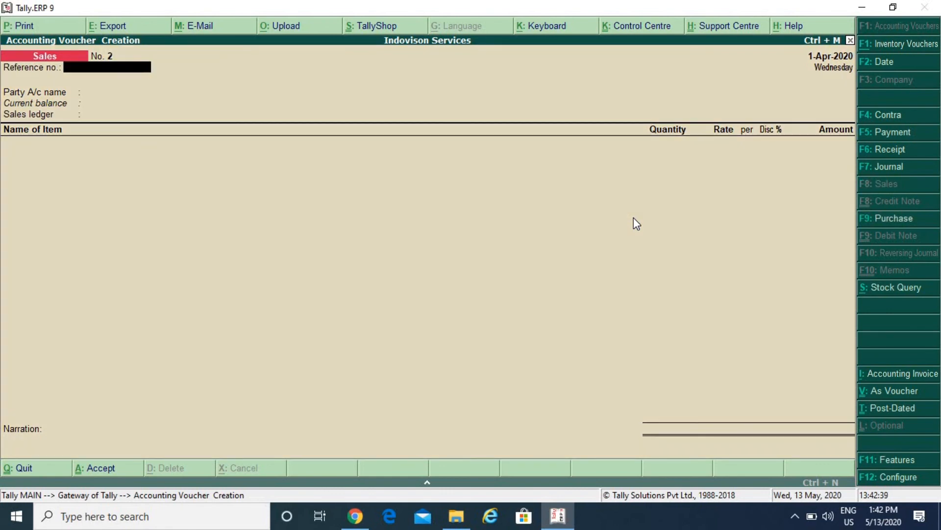
type("34")
key("Return")
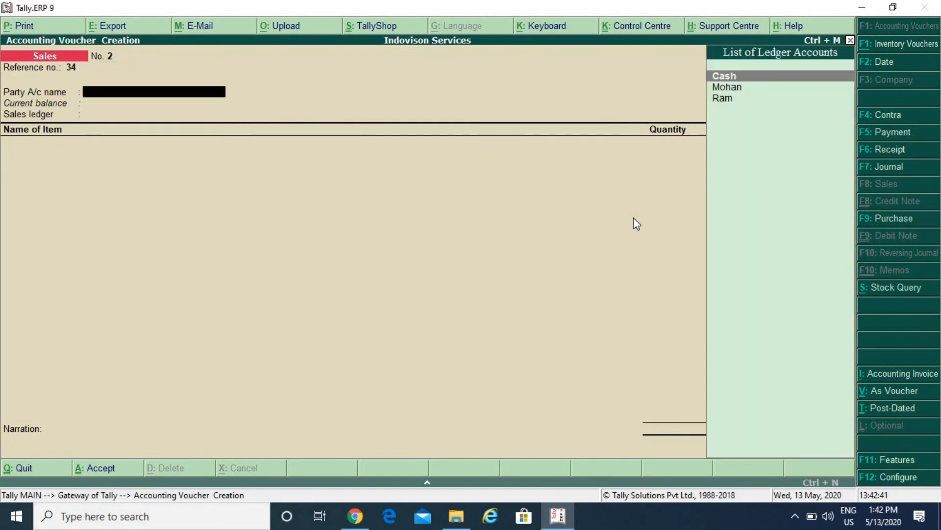
Choose the same customer as in the first sales voucher, keep the default party details, and use the Sales ledger.
key("Down")
key("Down")
key("Up")
key("Return")
key("Return")
key("Return")
key("Return")
key("Return")
key("Return")
key("Return")
key("Return")
key("Return")
key("Return")
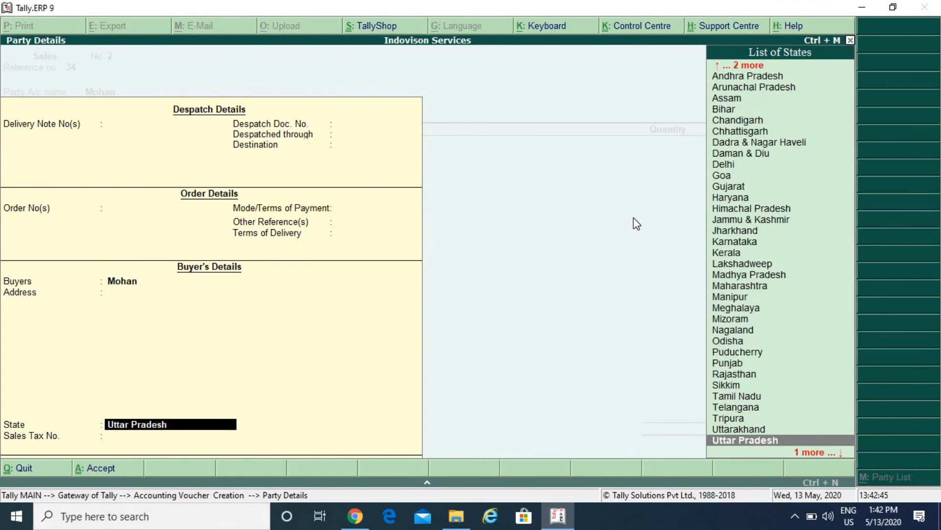
key("Return")
key("Return")
key("Return")
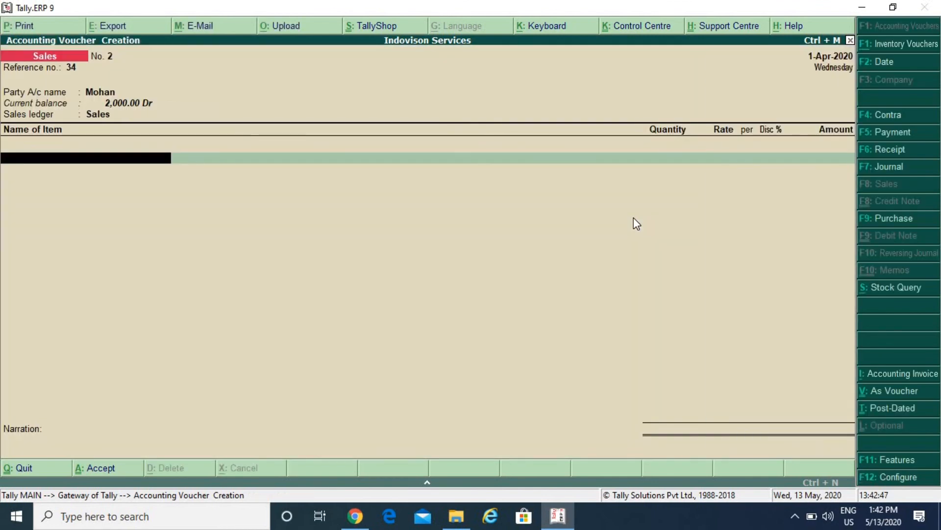
Add Cold Drink as the first sales item with quantity 3 Nos, rate 95.00 and a 1 % discount.
key("Down")
key("Return")
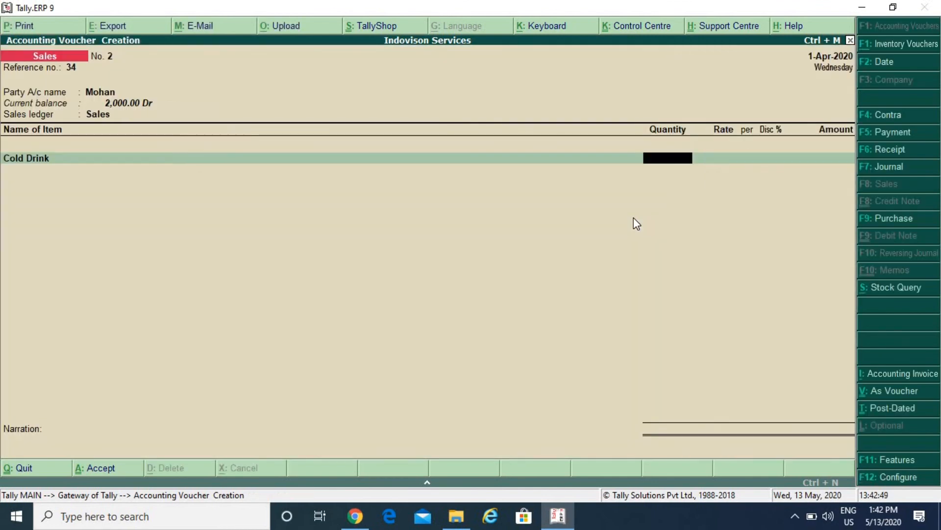
type("3")
key("Return")
key("Return")
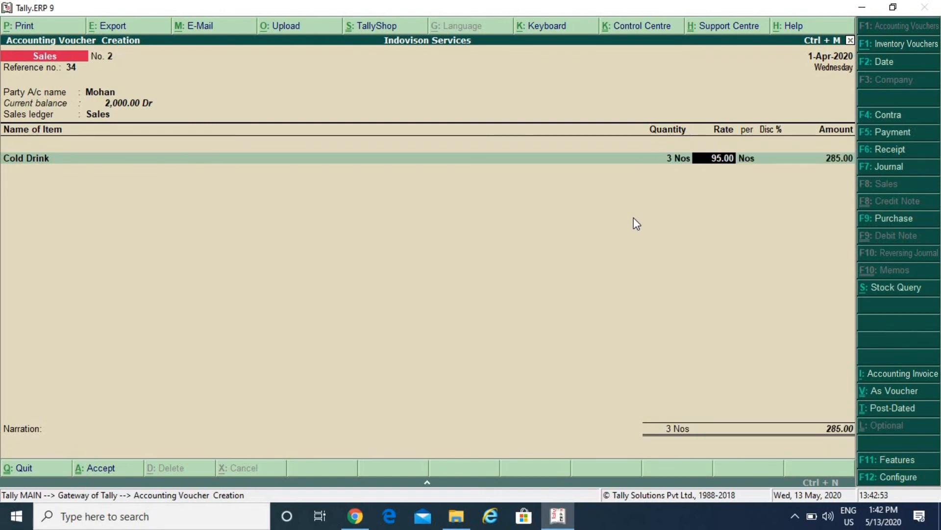
key("Return")
key("Return")
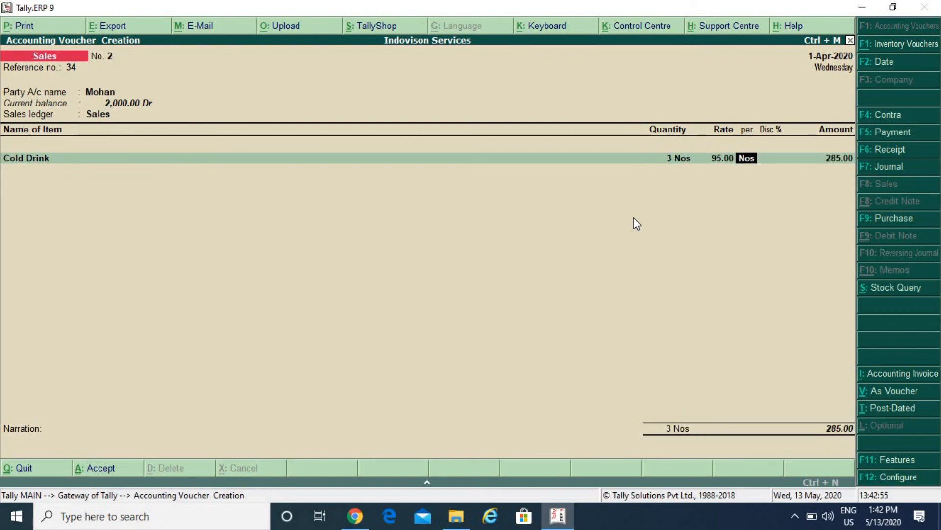
type("1")
key("Return")
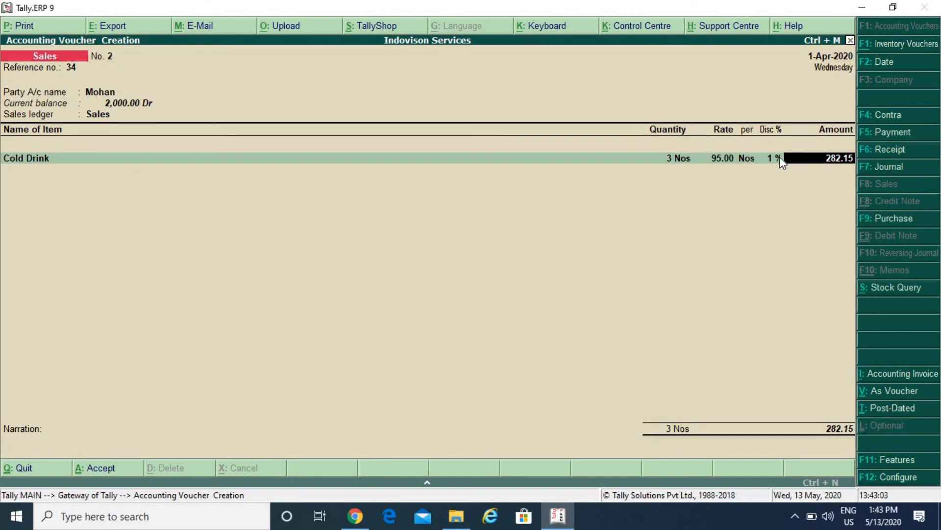
key("BackSpace")
key("BackSpace")
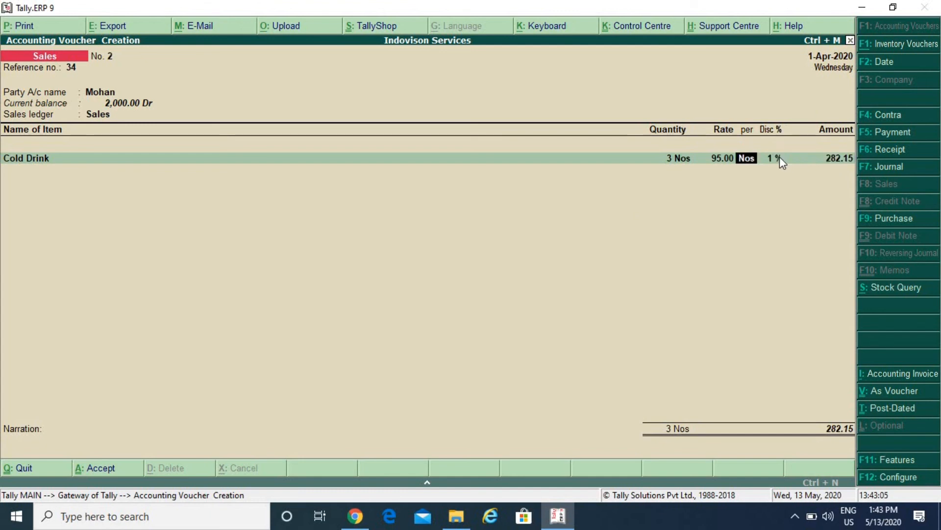
key("Return")
key("Return")
key("Return")
Add Rice as the second sales item with quantity 5 Kg, rate 40.00 and a 2 % discount.
key("Down")
key("Down")
key("Return")
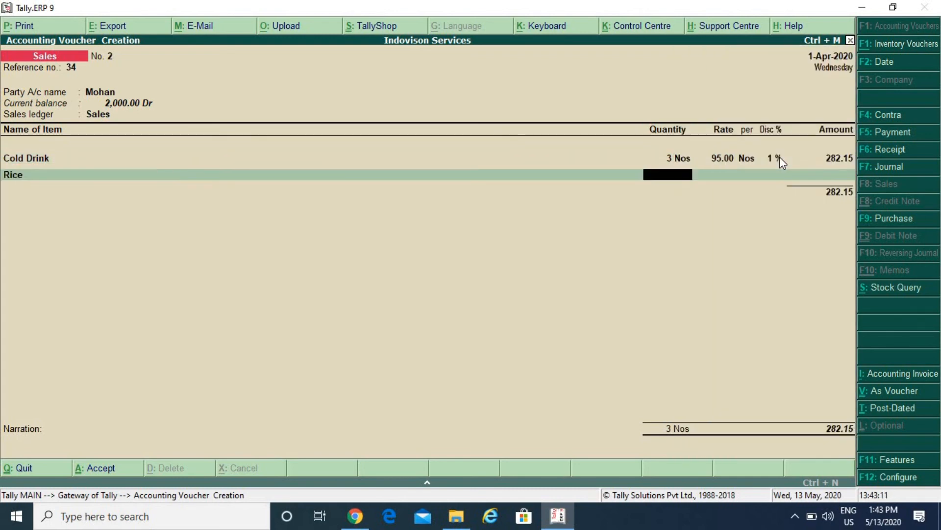
type("5")
key("Return")
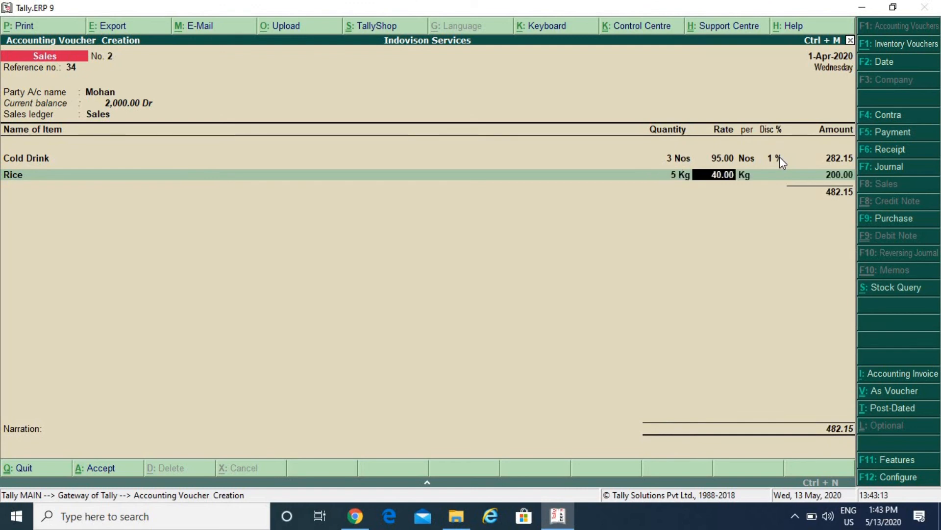
key("Return")
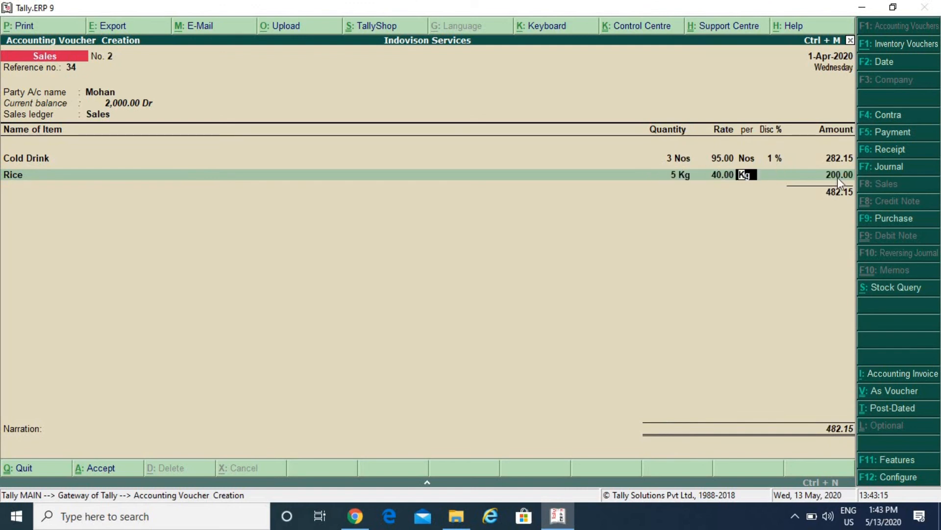
key("Return")
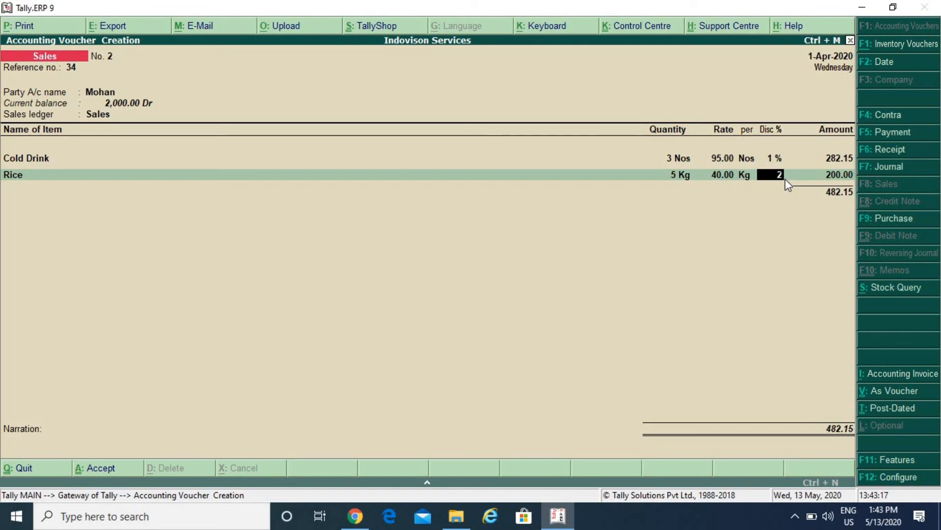
key("Return")
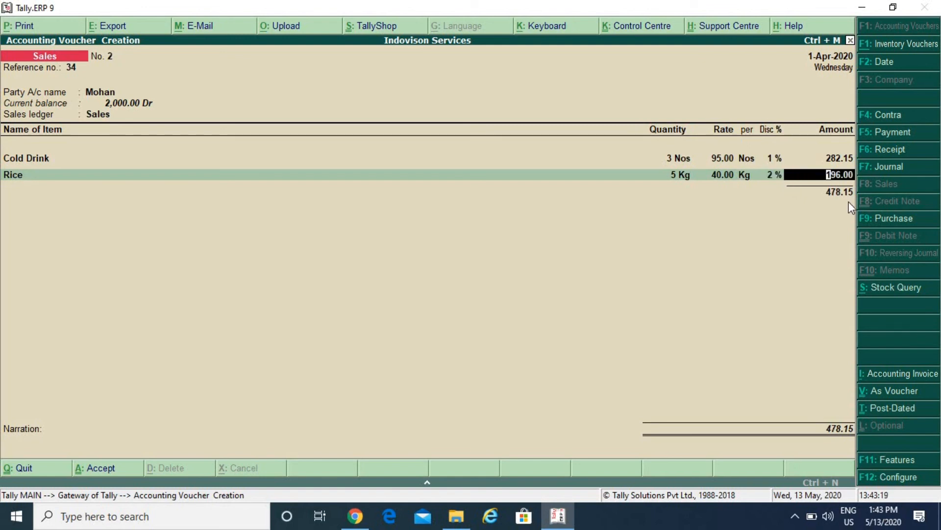
key("Return")
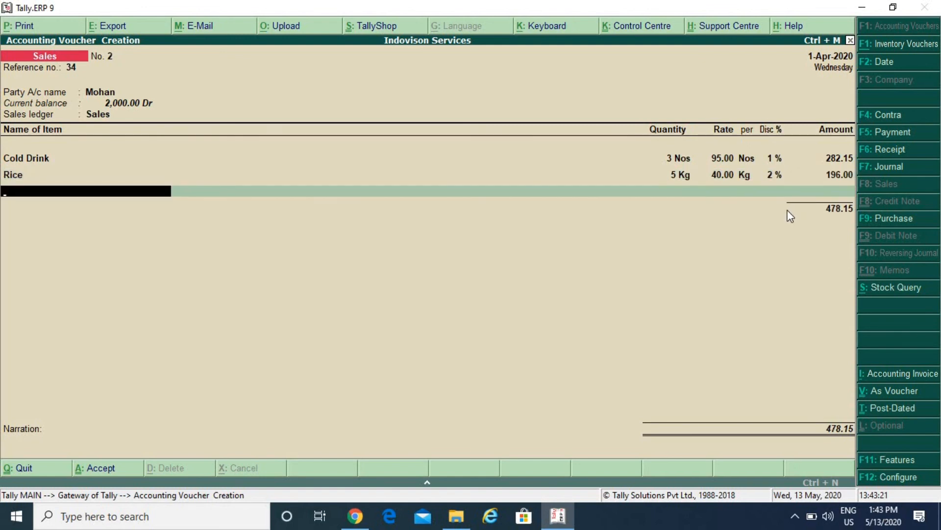
Add Sugar as the third sales item with quantity 4 Kg, rate 35.00 and a 1.25 % discount.
key("Down")
key("Down")
key("Down")
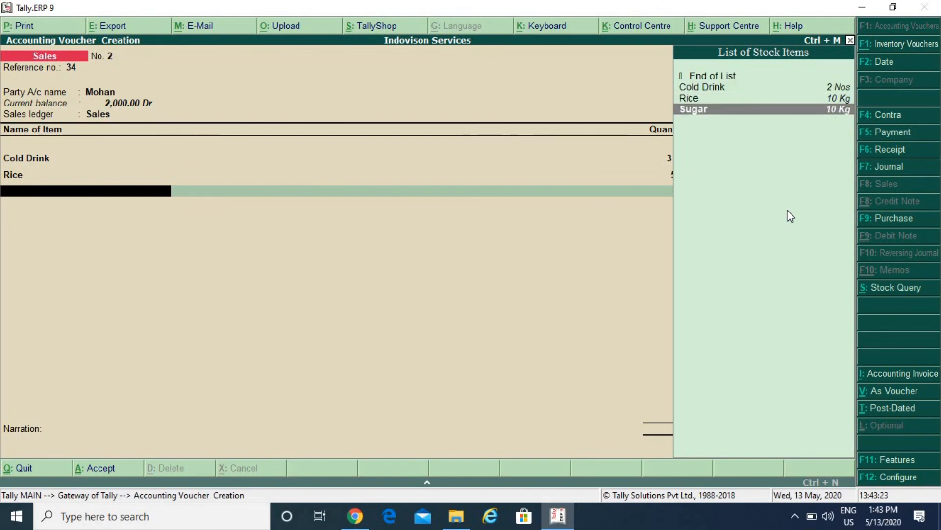
key("Return")
type("4")
key("Return")
key("Return")
key("Return")
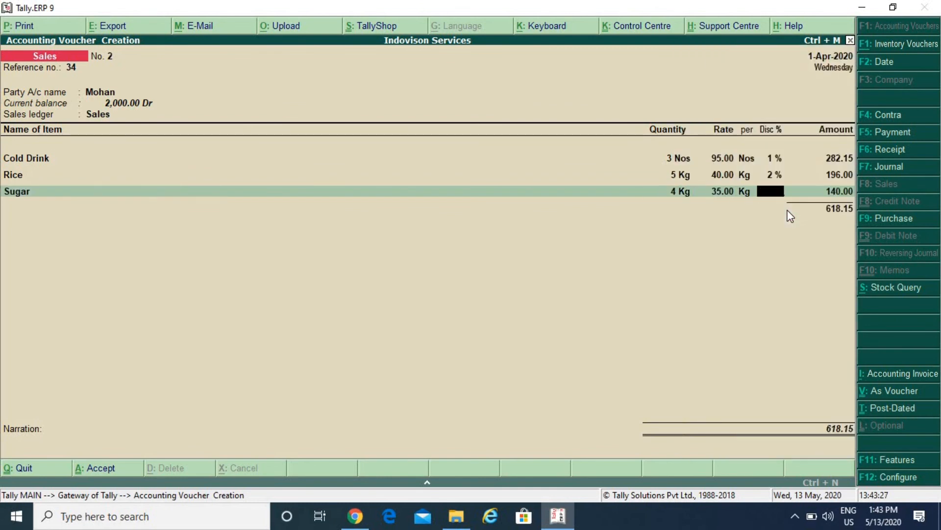
type("1.25")
key("Return")
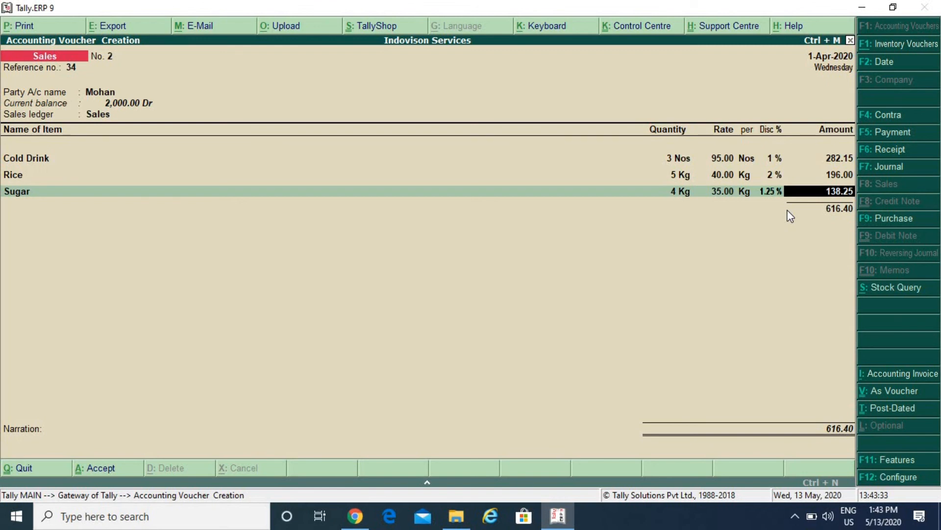
key("Return")
End the sales item list and save the voucher with the narration blank.
key("Return")
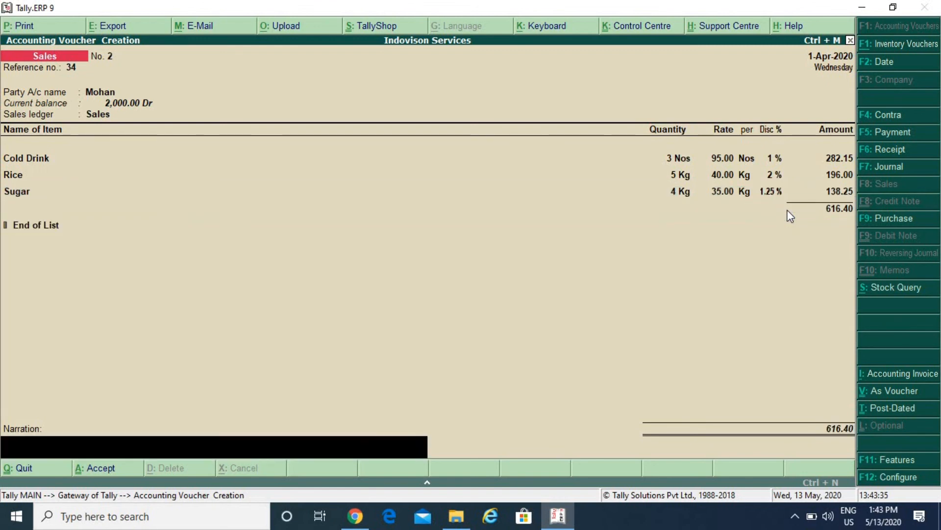
key("Return")
key("Return")
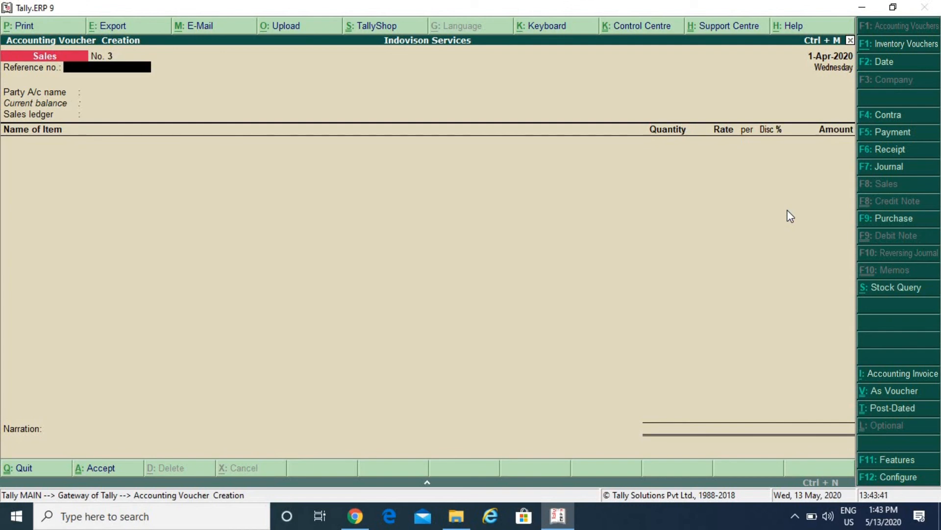
Leave voucher entry and open the Day Book.
key("Escape")
key("Down")
key("Down")
key("Down")
key("Down")
key("Down")
key("Down")
key("Down")
key("Down")
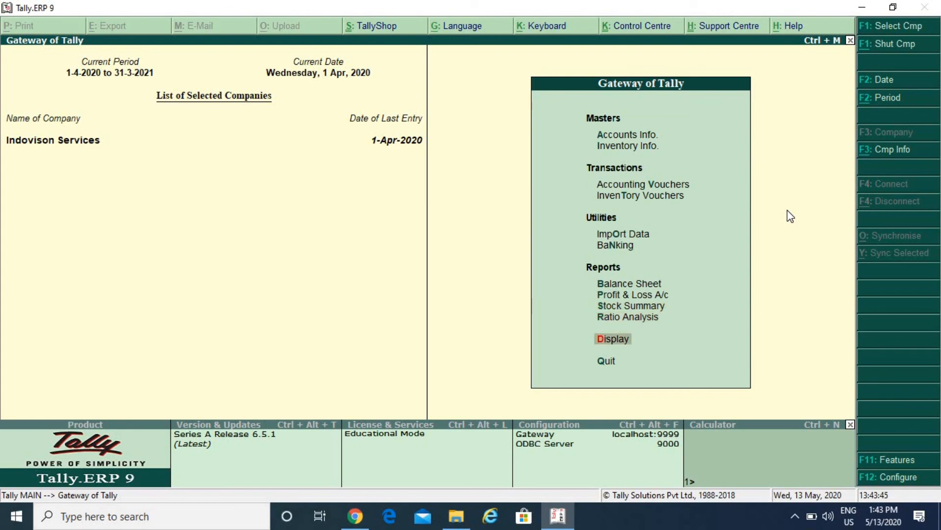
key("Return")
key("Down")
key("Return")
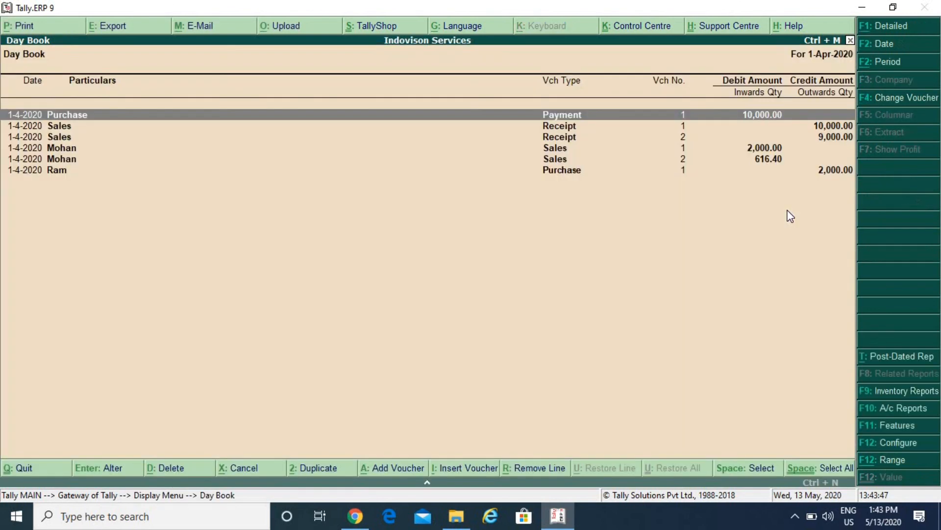
Look through the Day Book entries and open Sales voucher No. 2.
key("Down")
key("Down")
key("Down")
key("Down")
key("Down")
key("Up")
key("Up")
key("Up")
key("Up")
key("Up")
key("Down")
key("Down")
key("Down")
key("Down")
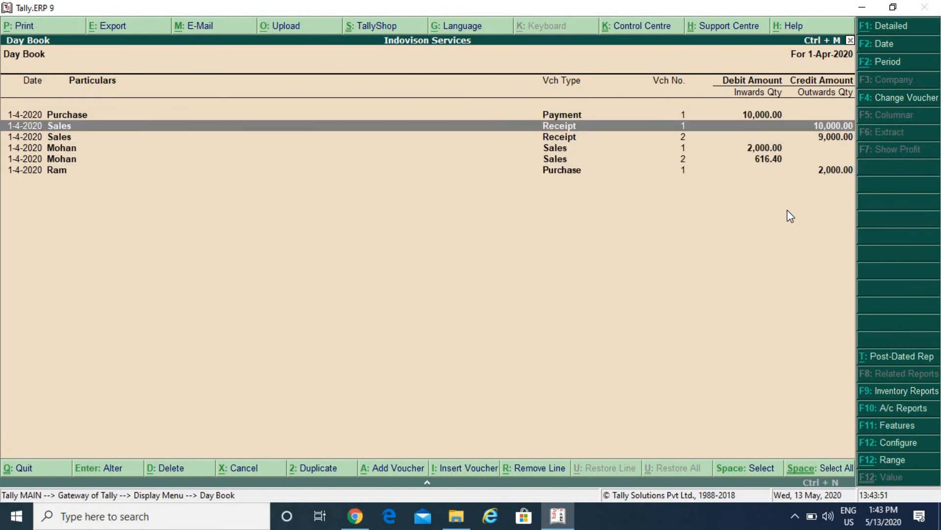
key("Up")
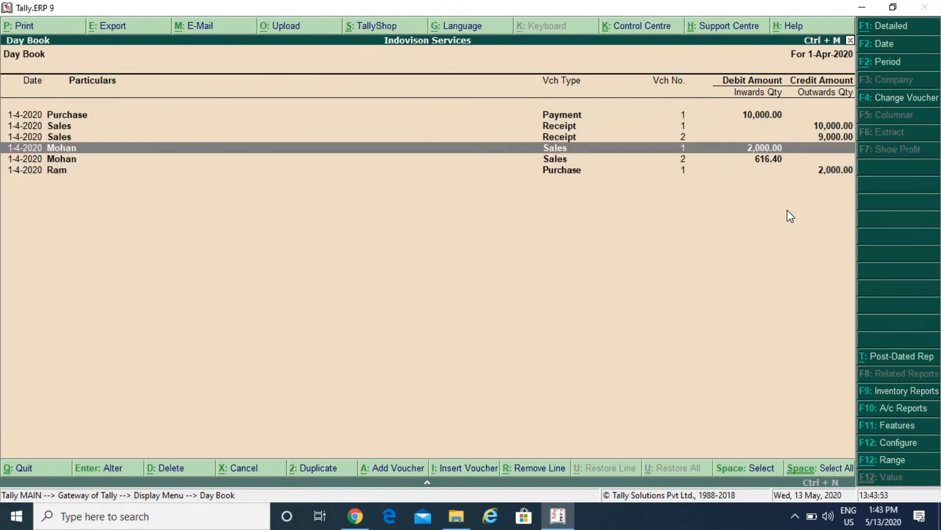
key("Down")
key("Return")
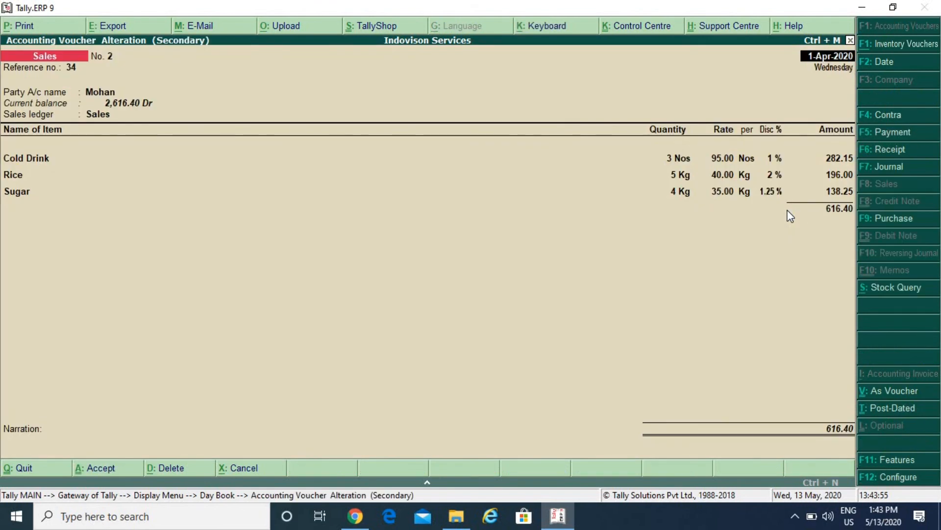
Review the item discounts and total in the voucher's enlarged invoice print preview, and return to the Day Book without printing.
key("alt+p")
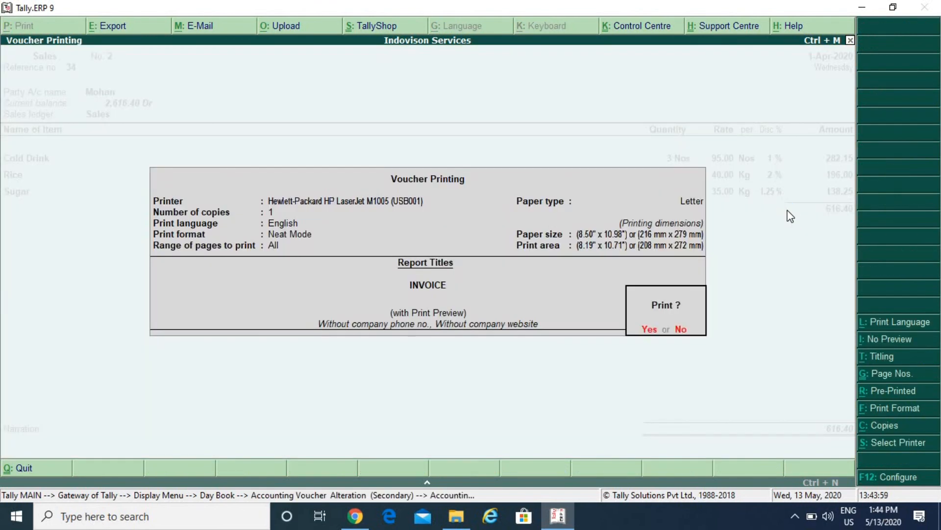
key("Return")
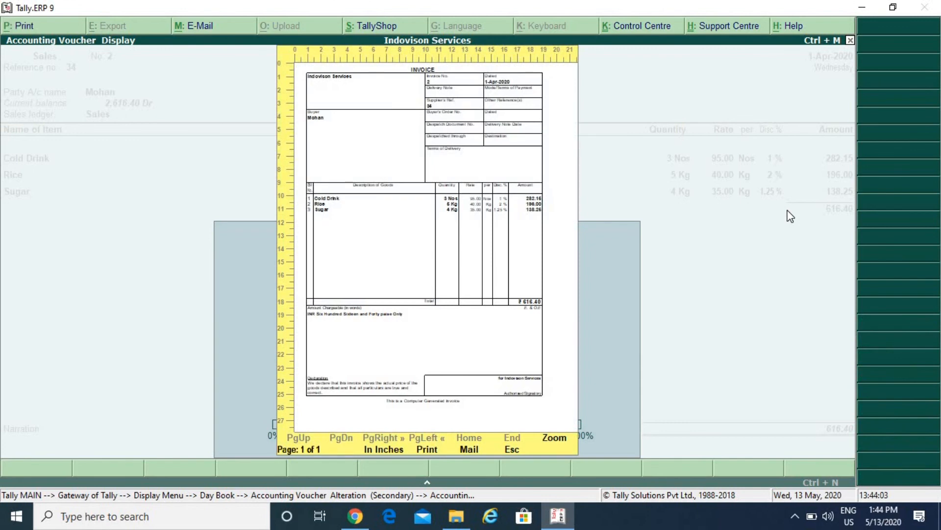
key("alt+z")
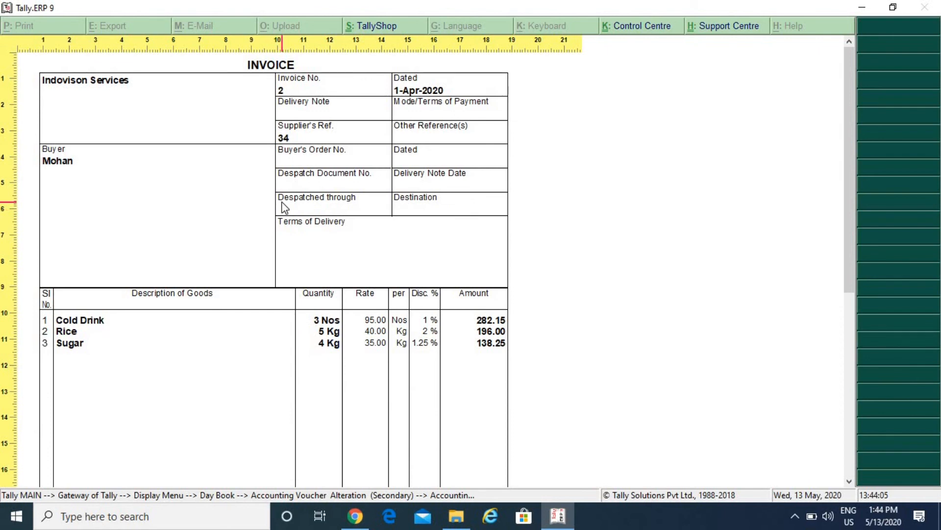
scroll(282, 149, "down", 1)
scroll(118, 84, "down", 1)
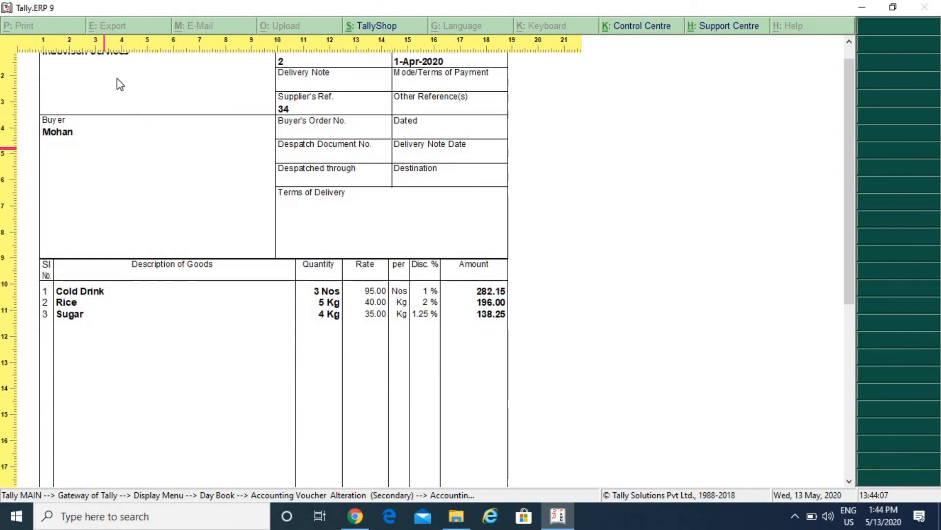
scroll(109, 78, "up", 1)
scroll(267, 324, "down", 1)
scroll(227, 313, "down", 5)
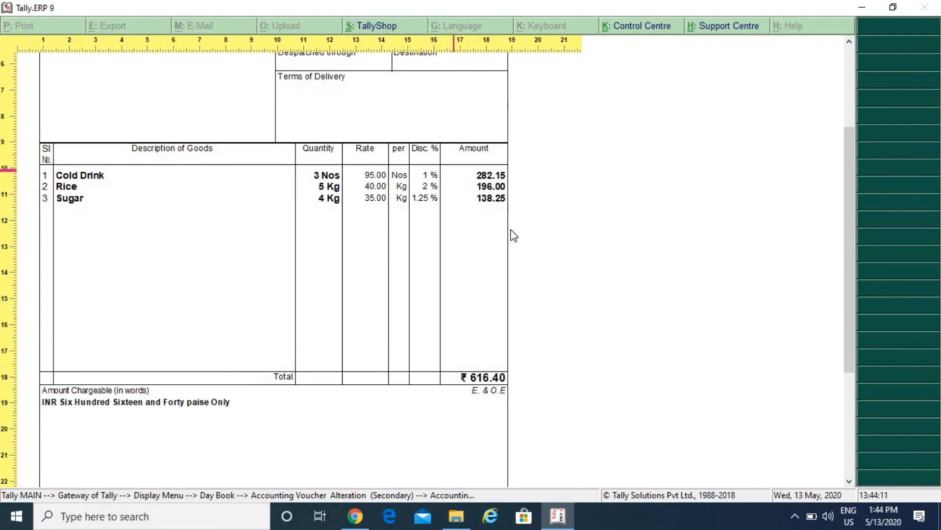
left_click(539, 348)
key("Escape")
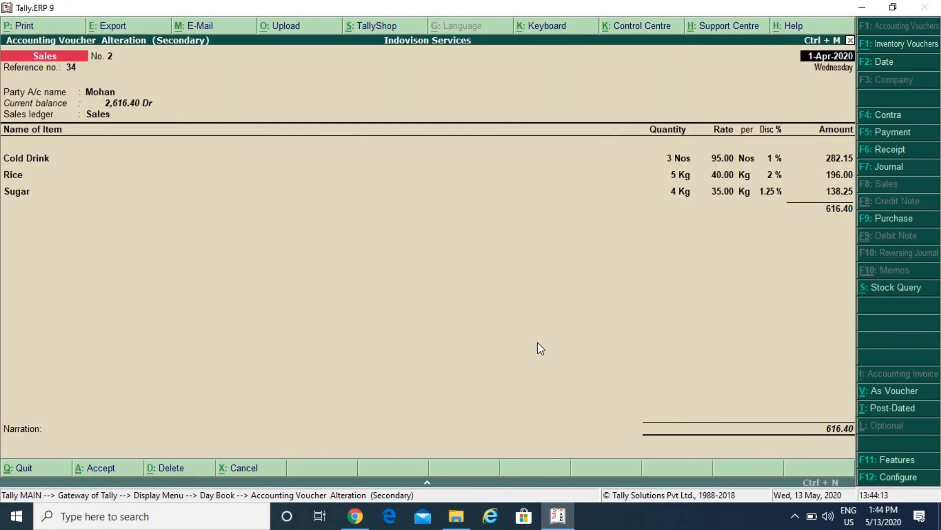
key("Escape")
key("Return")
Open Sales voucher No. 1 from the Day Book and show its invoice print preview.
key("Up")
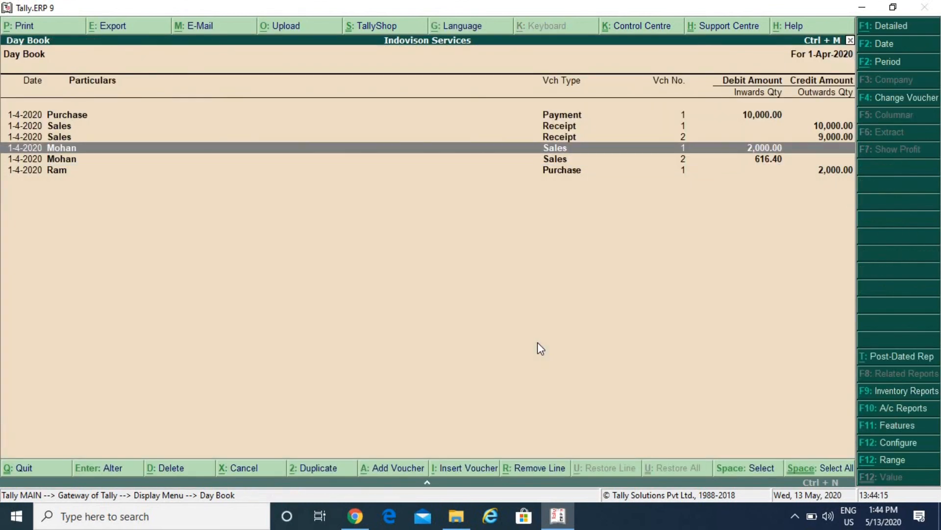
key("Return")
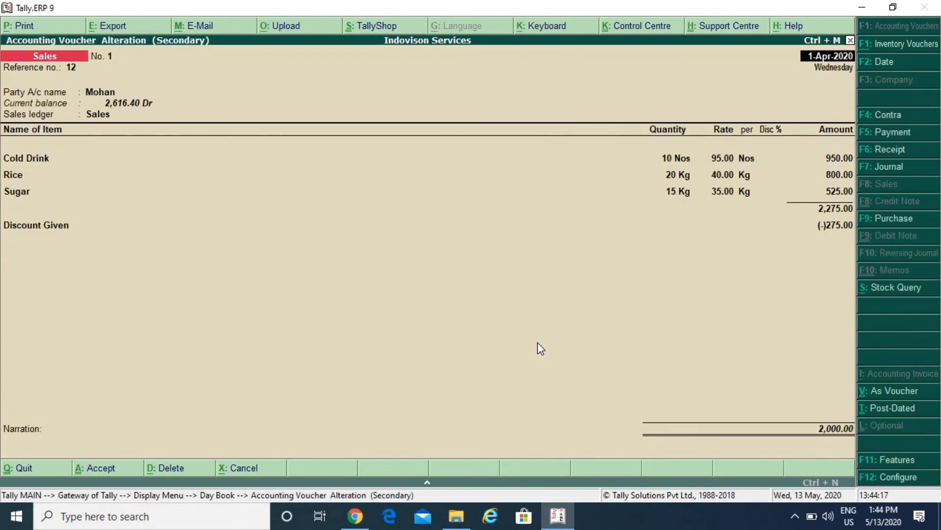
key("alt+p")
key("Return")
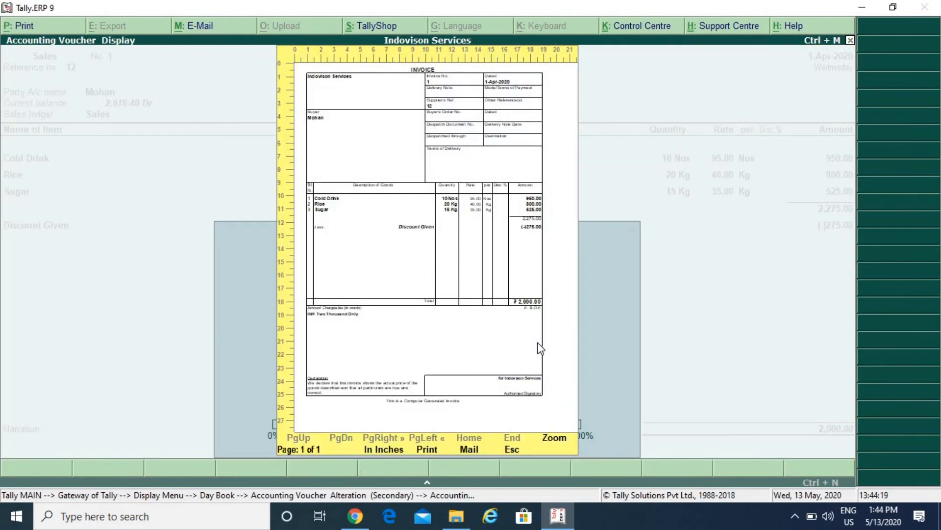
Examine the enlarged invoice preview from the header down to the Discount Given line, the total and the declaration.
key("alt+z")
key("Down")
key("Down")
key("Up")
key("Up")
key("Down")
key("Down")
key("Down")
key("Down")
key("Down")
key("Down")
key("Down")
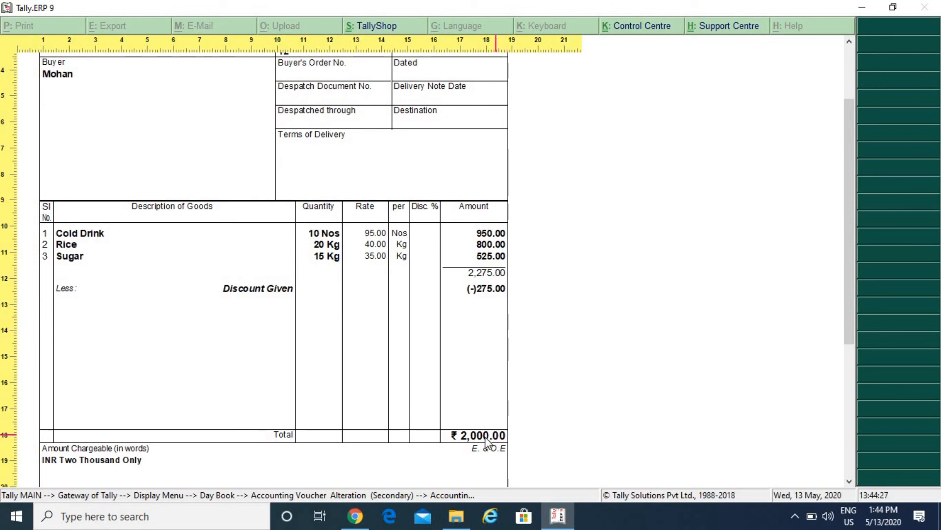
scroll(486, 436, "down", 5)
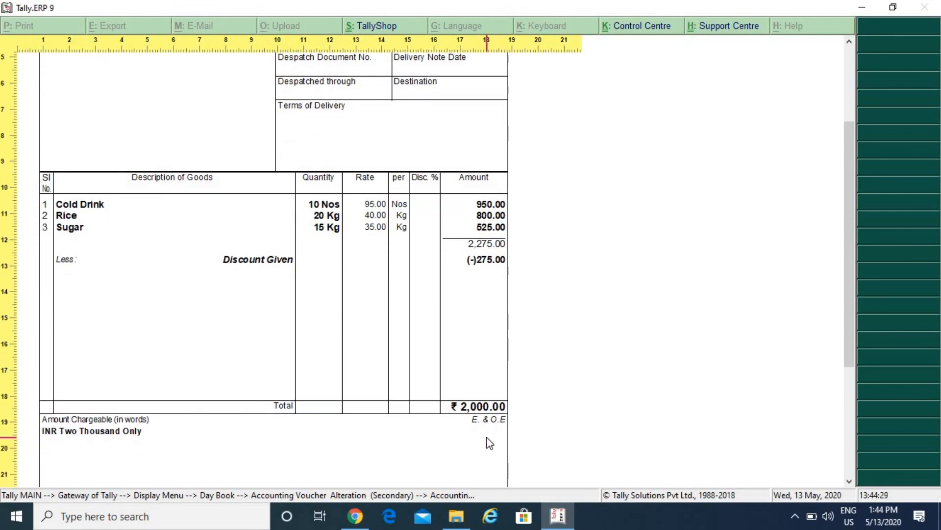
scroll(490, 443, "down", 1)
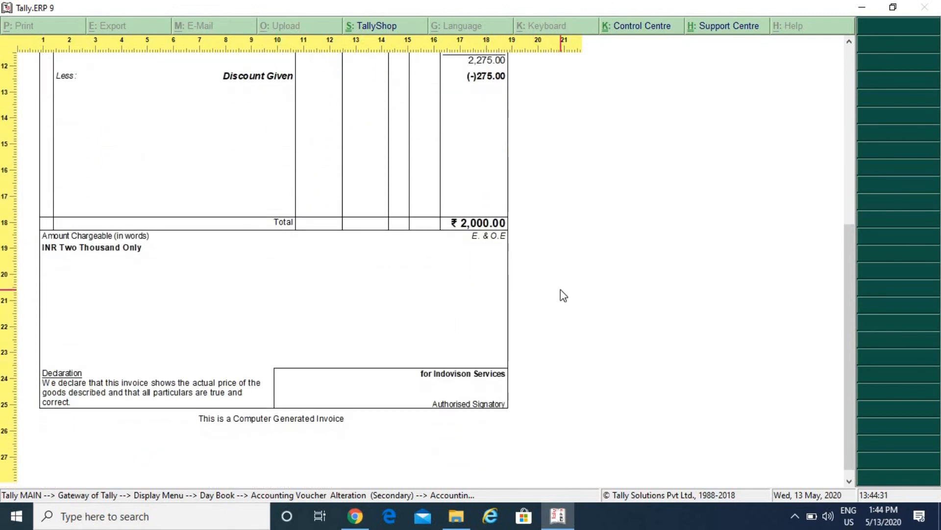
Close the invoice preview and leave the voucher and the Day Book without saving changes.
key("Escape")
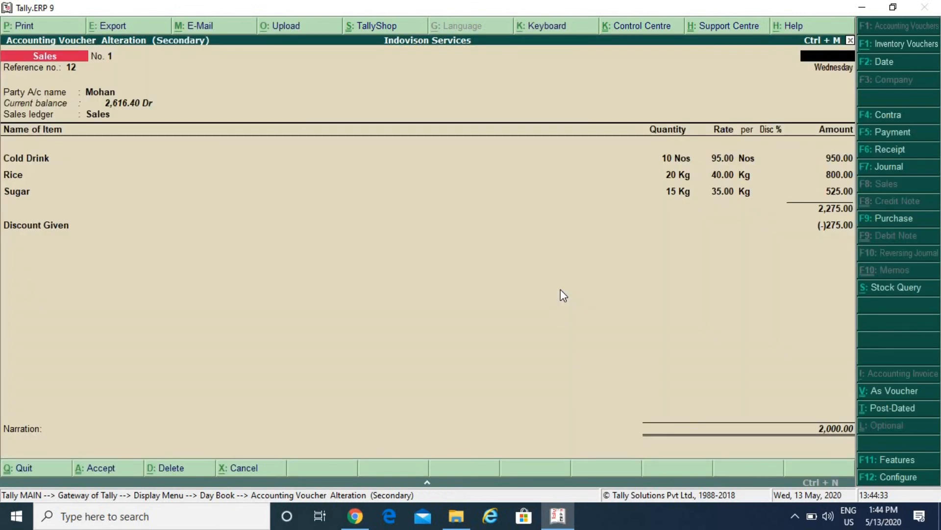
key("Escape")
key("Return")
key("Escape")
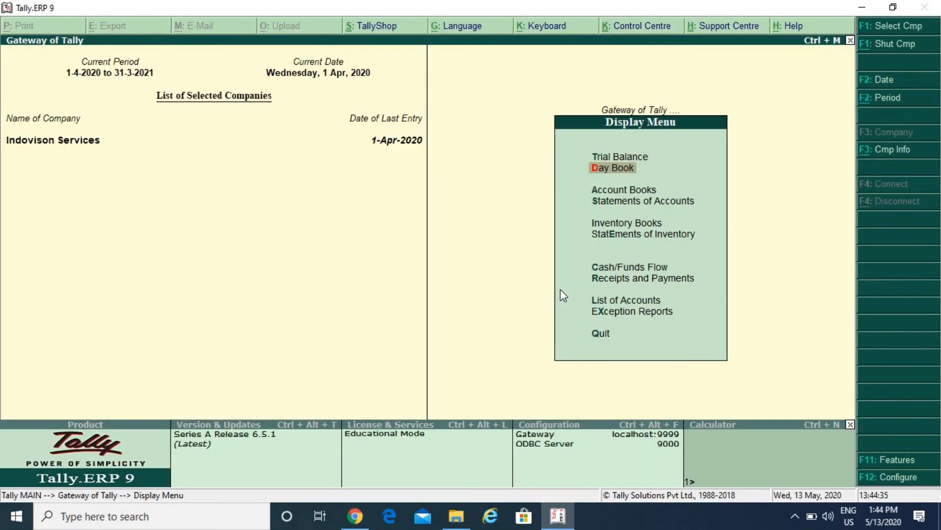
Open the ledger vouchers report for the Discount Given ledger from the account books.
key("Down")
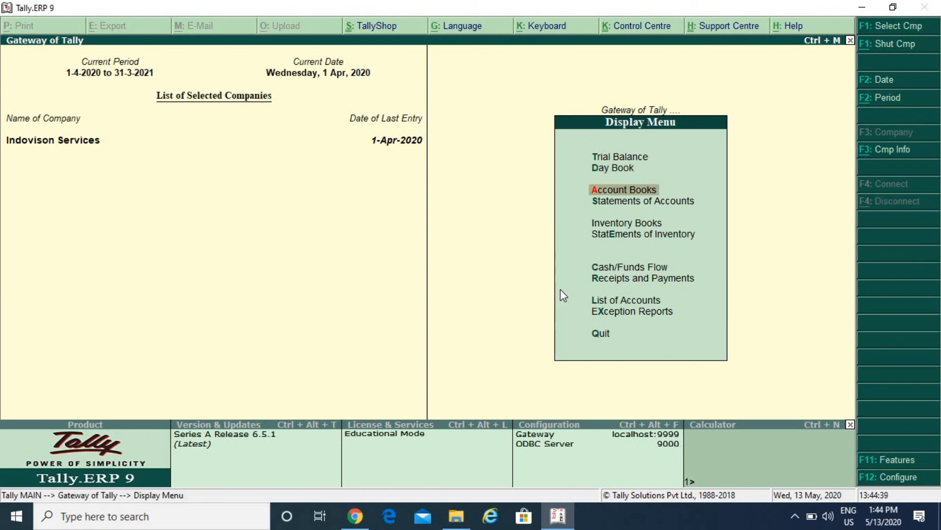
key("Return")
key("Down")
key("Down")
key("Up")
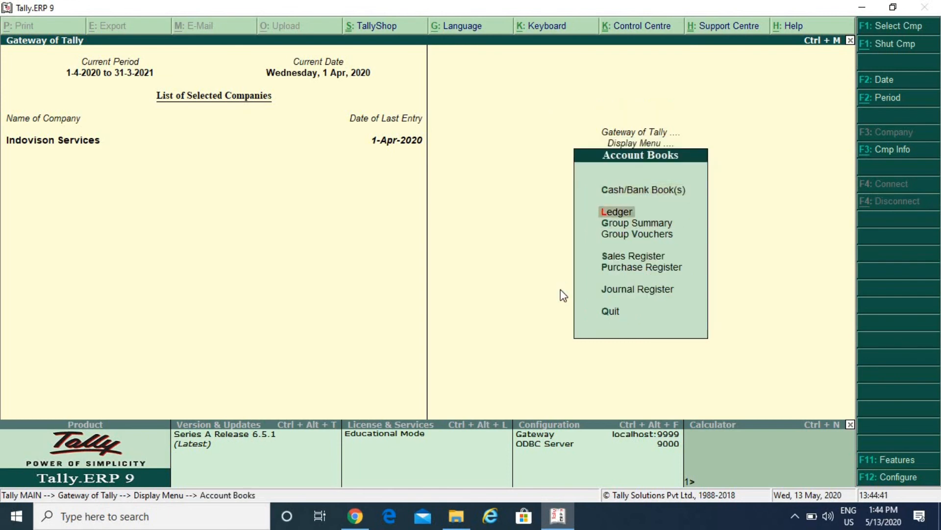
key("Return")
key("Down")
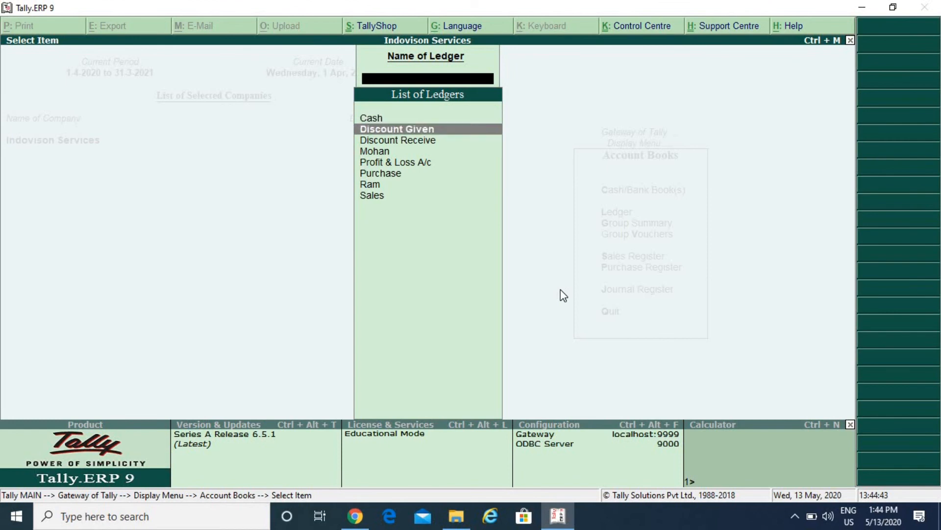
key("Return")
Compare the Discount Given entries, inspect Receipt voucher No. 1, and return to the ledger report.
key("Down")
key("Up")
key("Down")
key("Up")
key("Down")
key("Up")
key("Return")
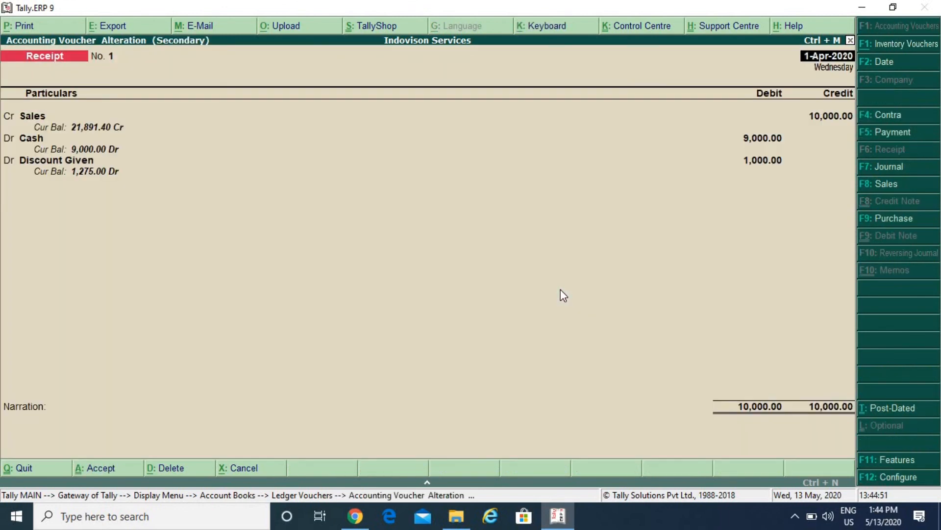
key("Escape")
key("Return")
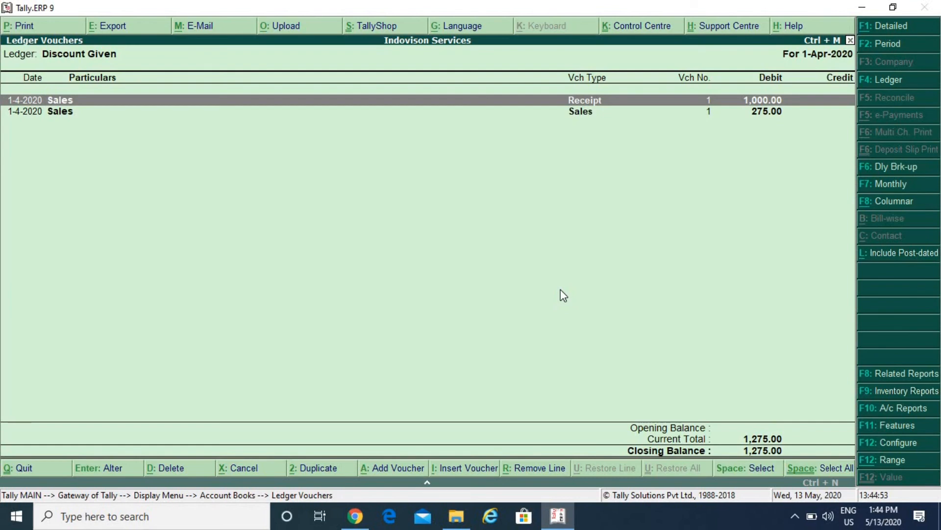
Inspect Sales voucher No. 1 behind the second Discount Given entry, and leave the ledger report and account books.
key("Down")
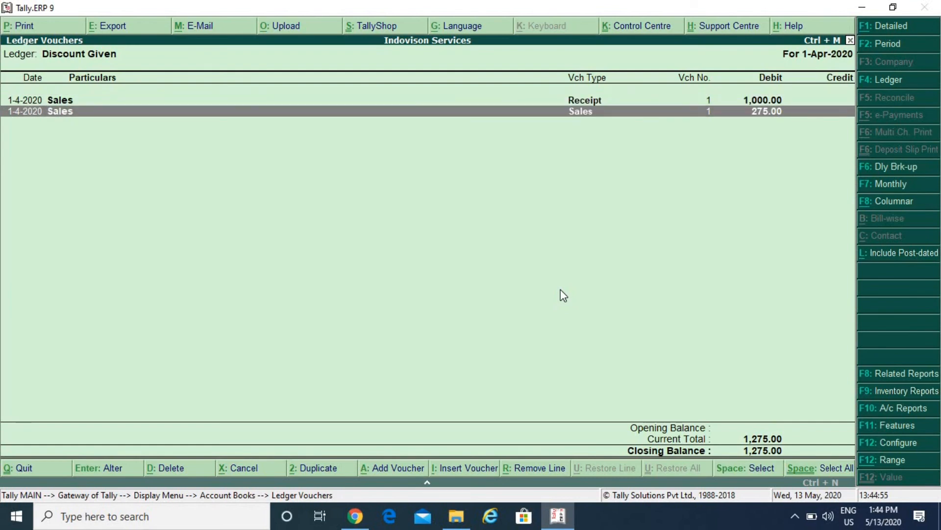
key("Return")
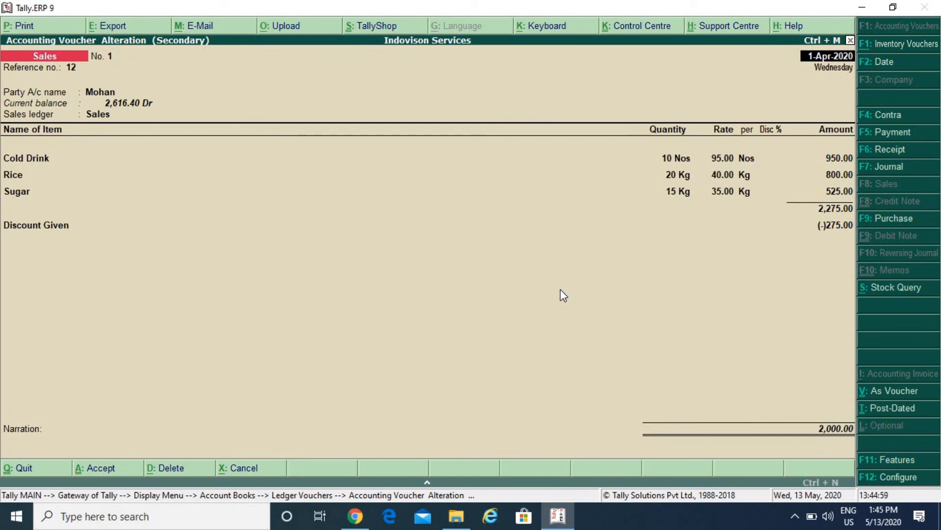
key("Escape")
key("Escape")
key("y")
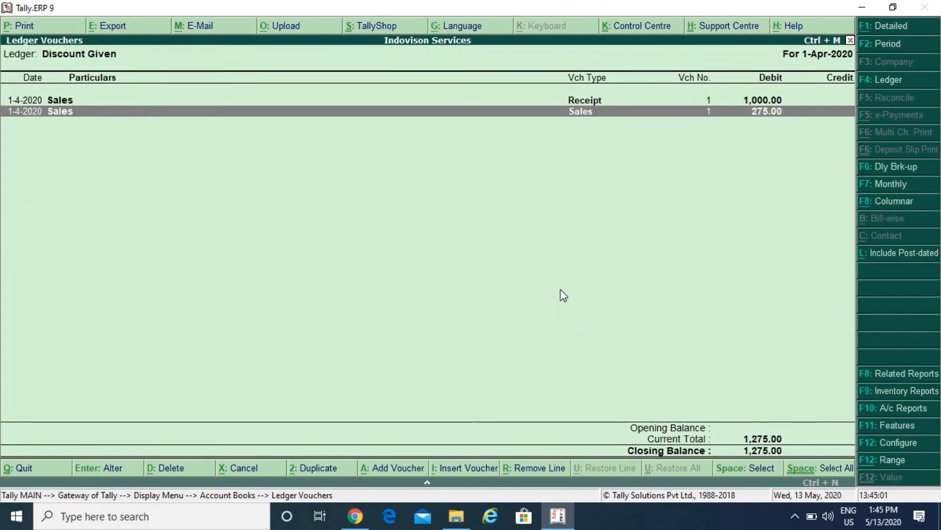
key("Escape")
key("Escape")
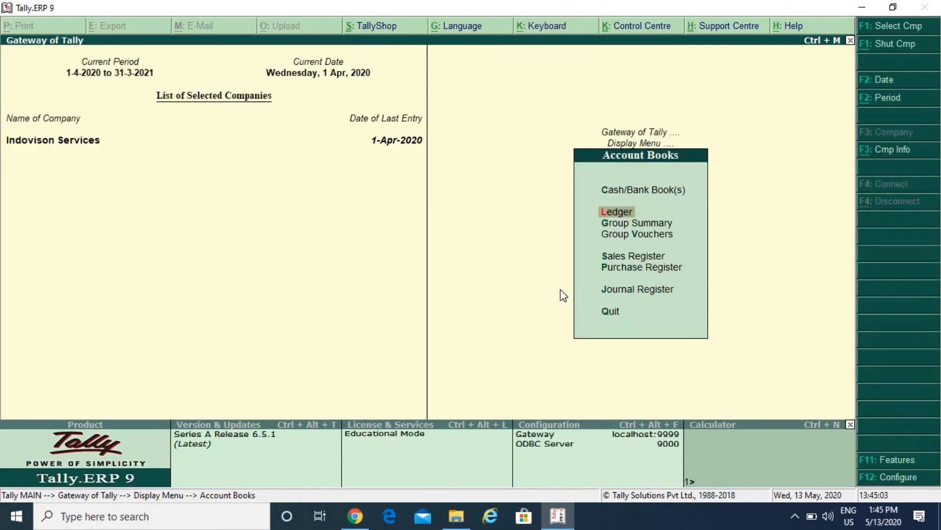
key("Escape")
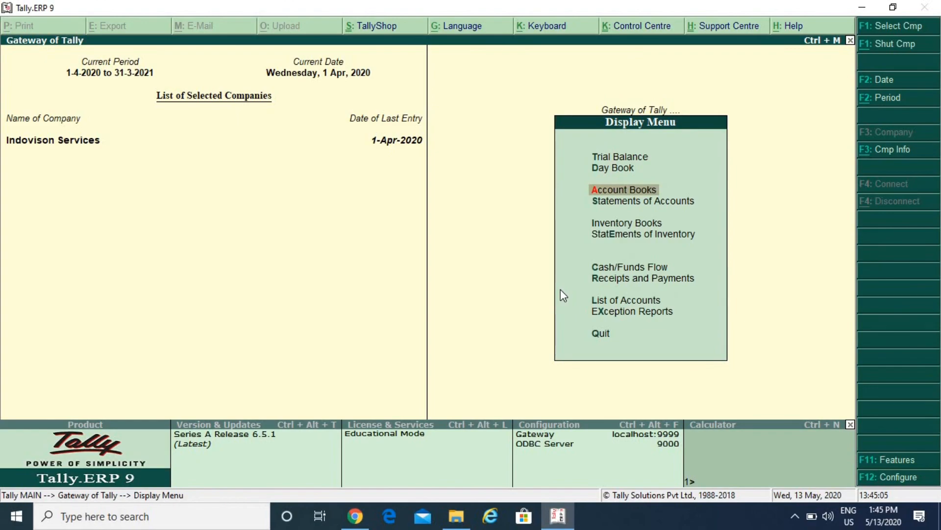